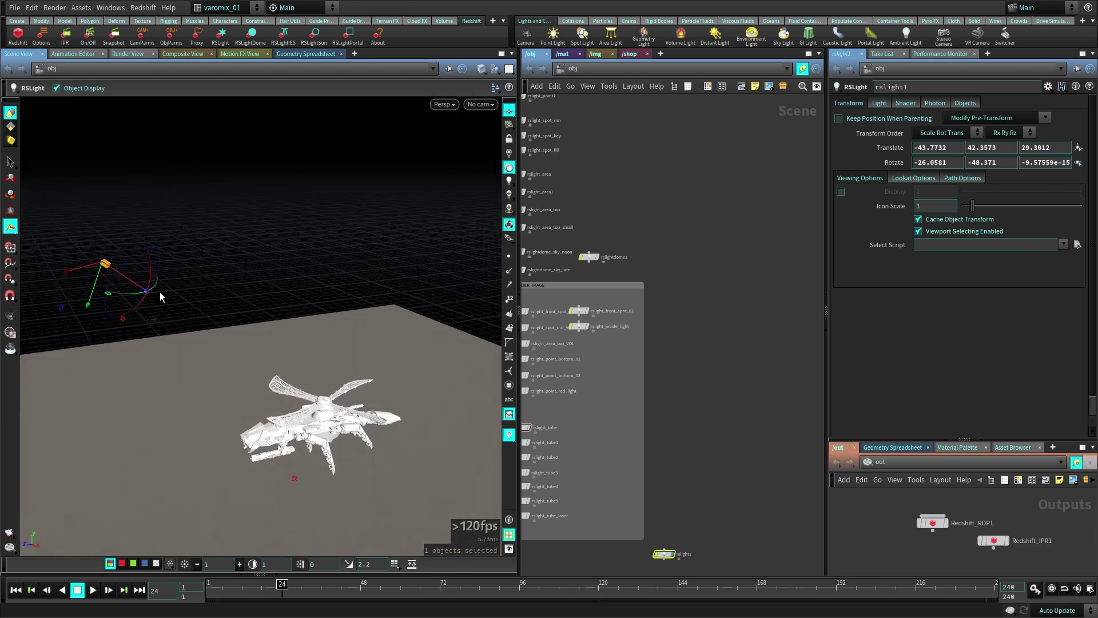
# - Move the rslight1 node to an empty area of the object network and bring it into close view
pyautogui.keyDown('alt'); pyautogui.moveTo(226, 374); pyautogui.dragTo(306, 296, button='middle'); pyautogui.keyUp('alt')
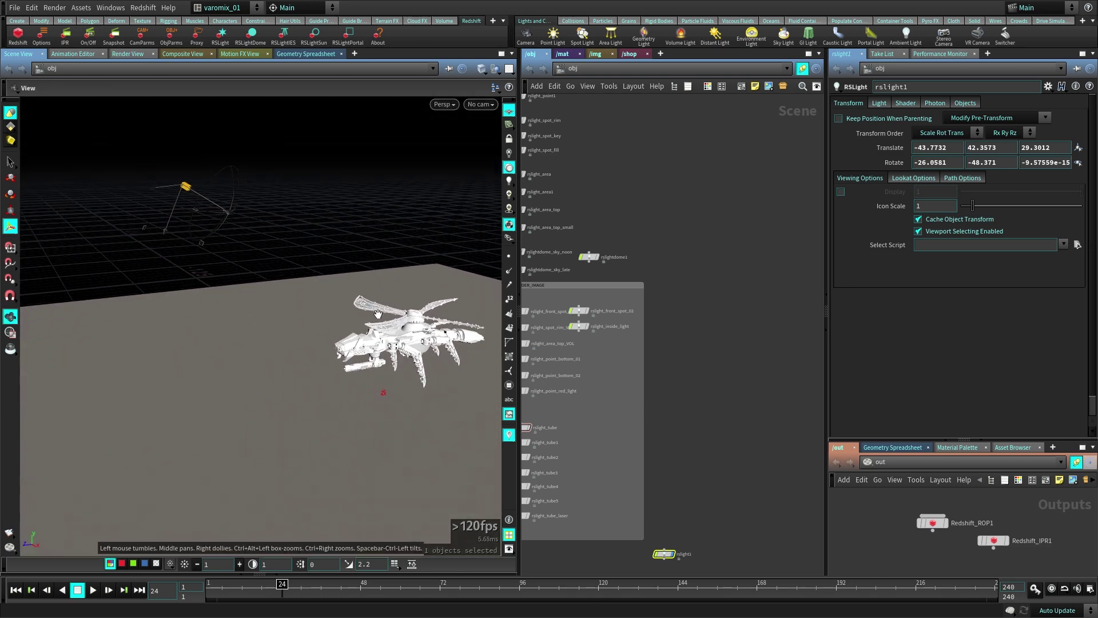
pyautogui.keyDown('alt'); pyautogui.moveTo(306, 297); pyautogui.dragTo(353, 317); pyautogui.keyUp('alt')
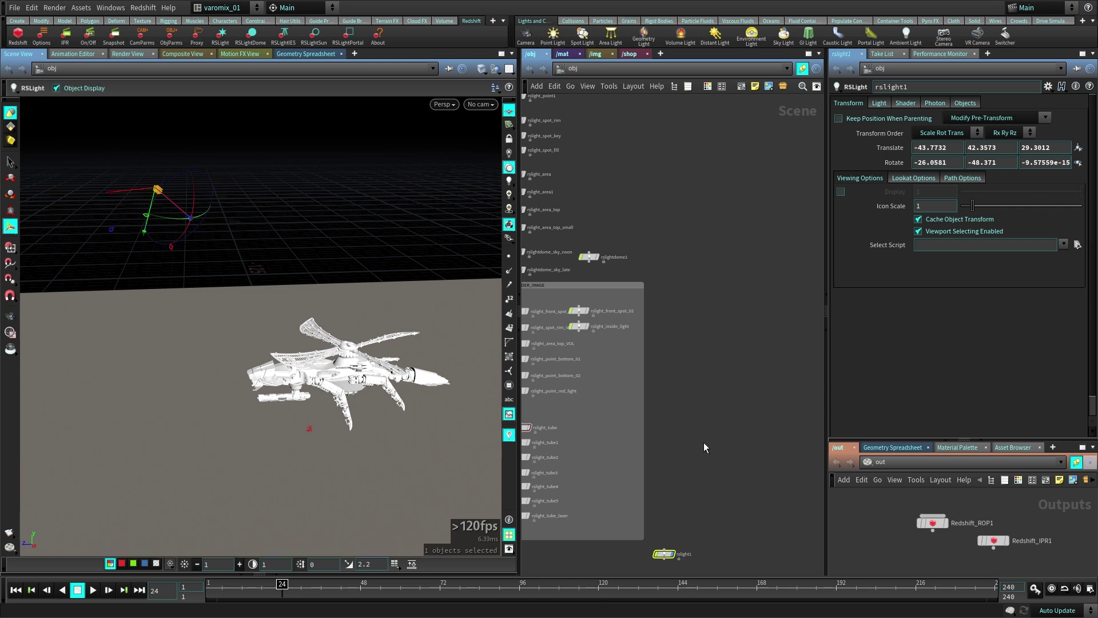
pyautogui.moveTo(704, 442); pyautogui.dragTo(731, 295, button='middle')
pyautogui.moveTo(692, 403); pyautogui.dragTo(743, 186)
pyautogui.scroll(5, 744, 238)
pyautogui.moveTo(743, 238); pyautogui.dragTo(646, 406, button='middle')
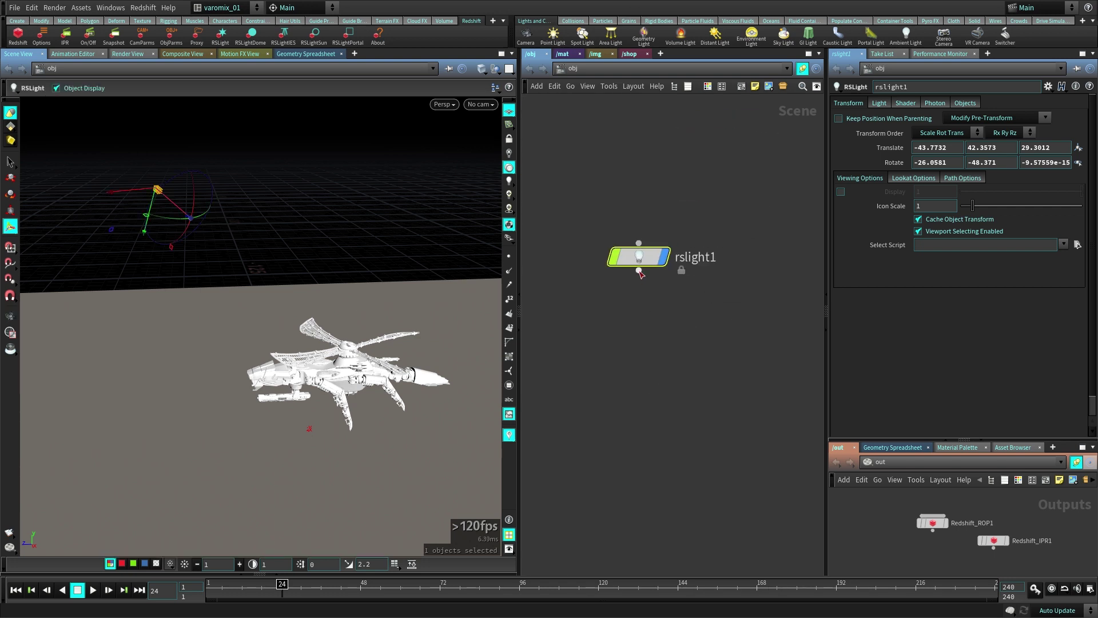
# - Show the light settings of rslight1 and examine the available light types without changing the type
pyautogui.click(876, 104)
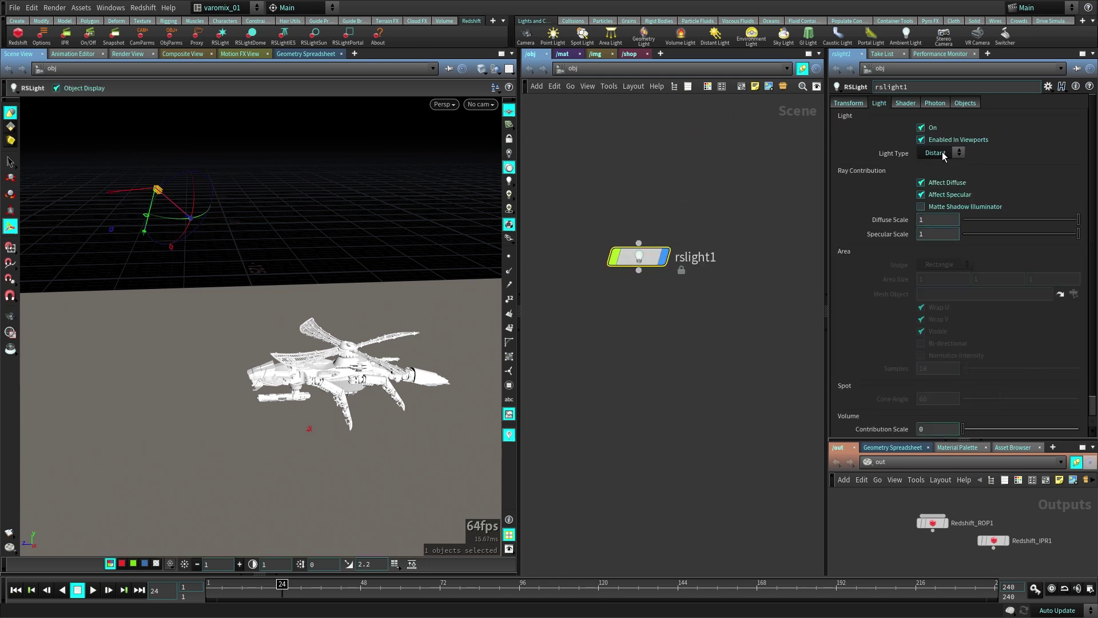
pyautogui.moveTo(641, 257); pyautogui.dragTo(676, 241)
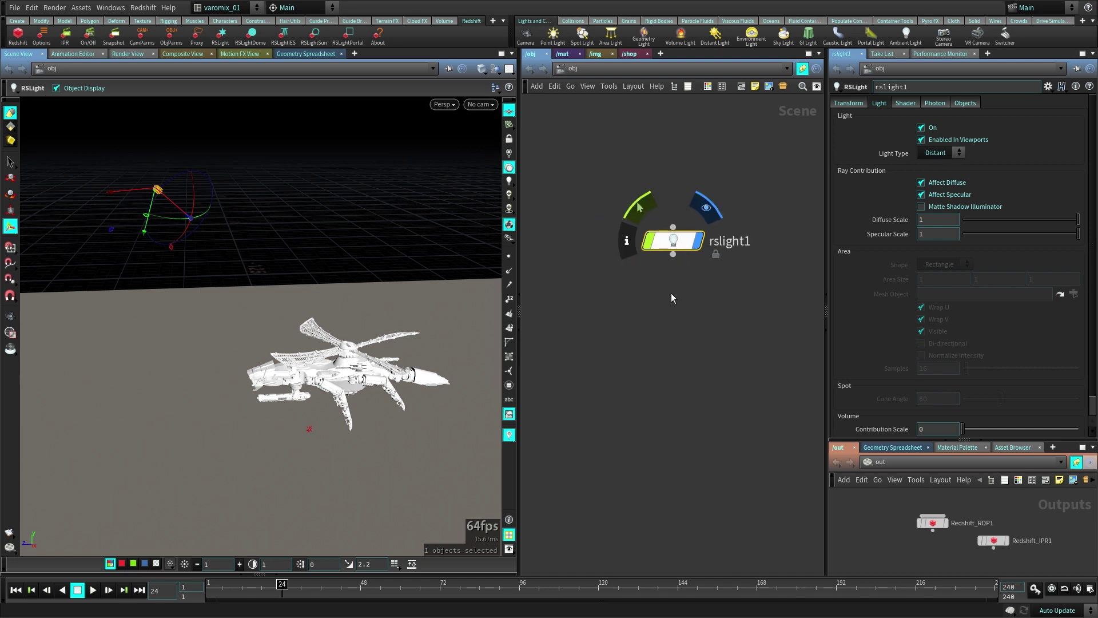
pyautogui.click(959, 153)
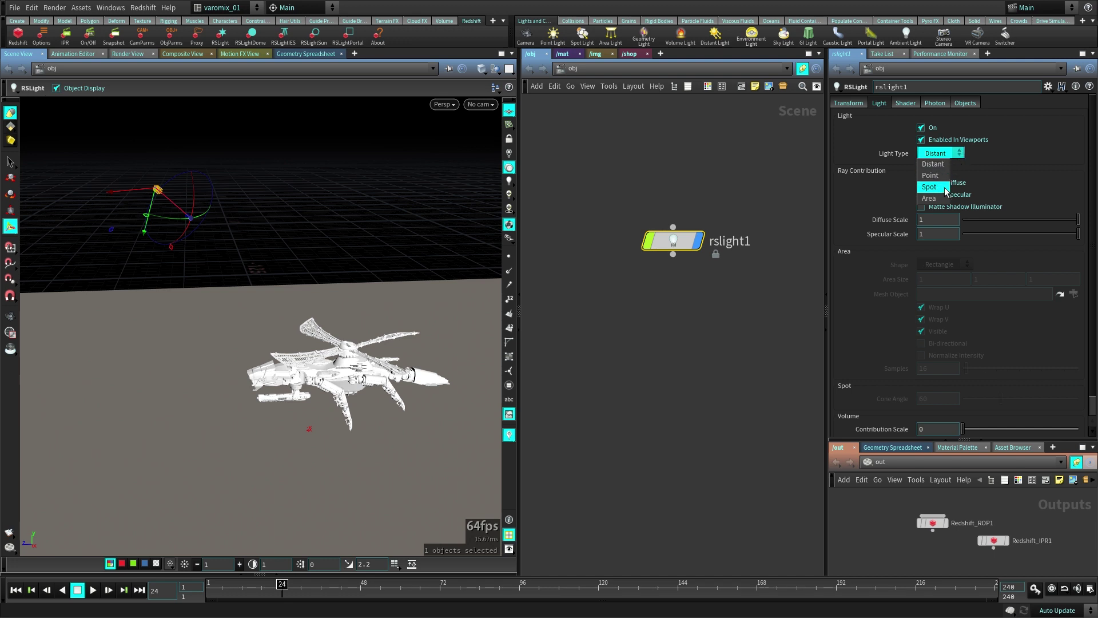
pyautogui.click(1012, 190)
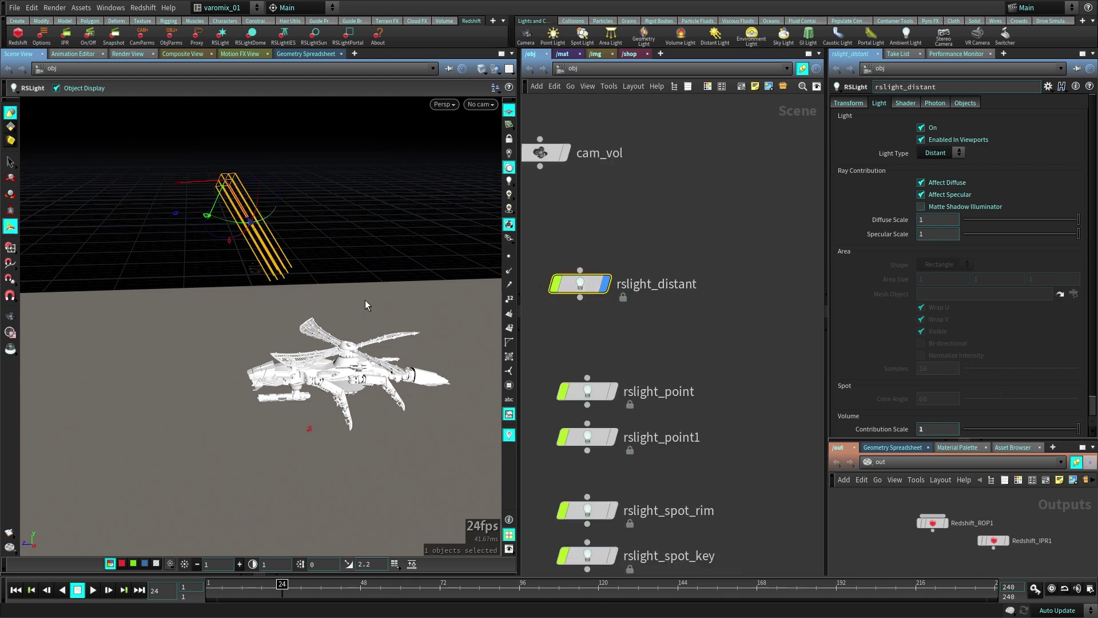
# - Select the rslight_distant light and show its light settings
pyautogui.keyDown('alt'); pyautogui.moveTo(365, 300); pyautogui.dragTo(335, 253); pyautogui.keyUp('alt')
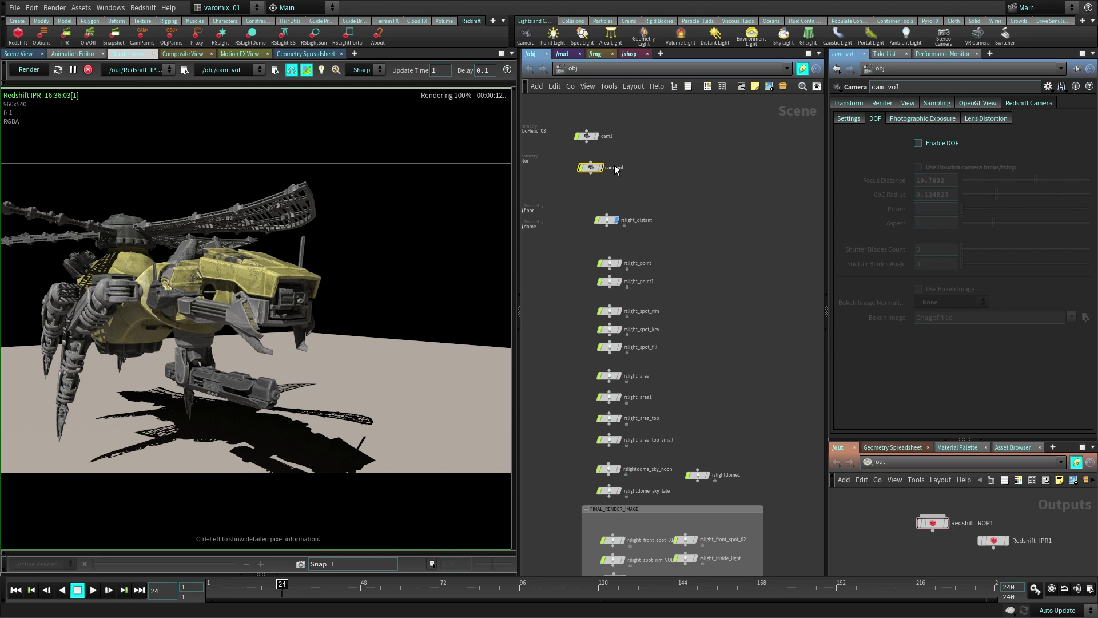
pyautogui.click(606, 220)
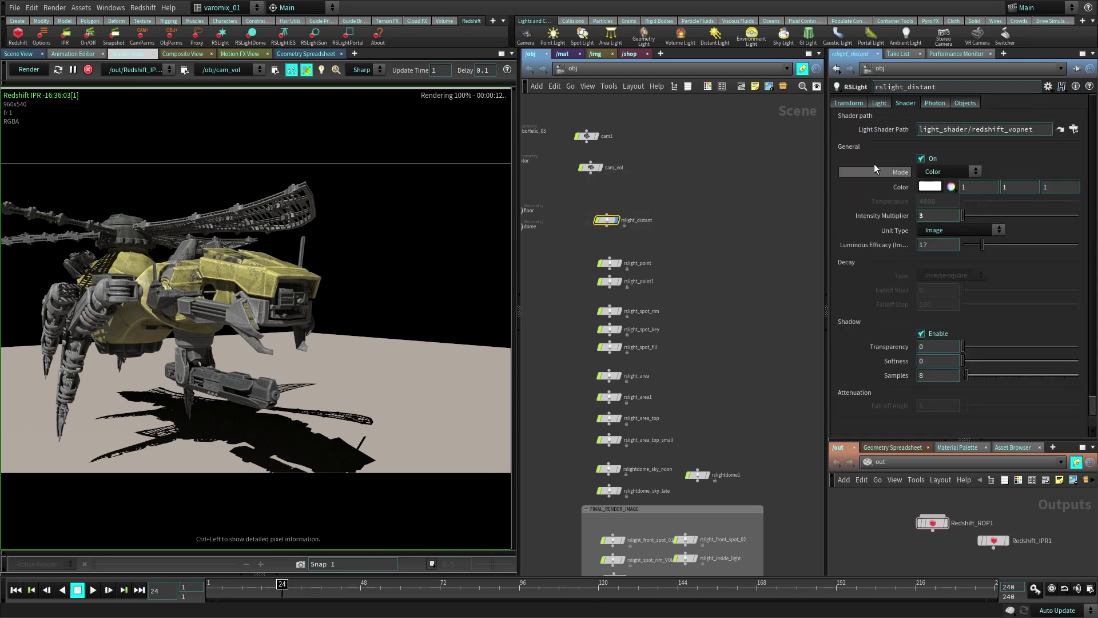
pyautogui.click(879, 104)
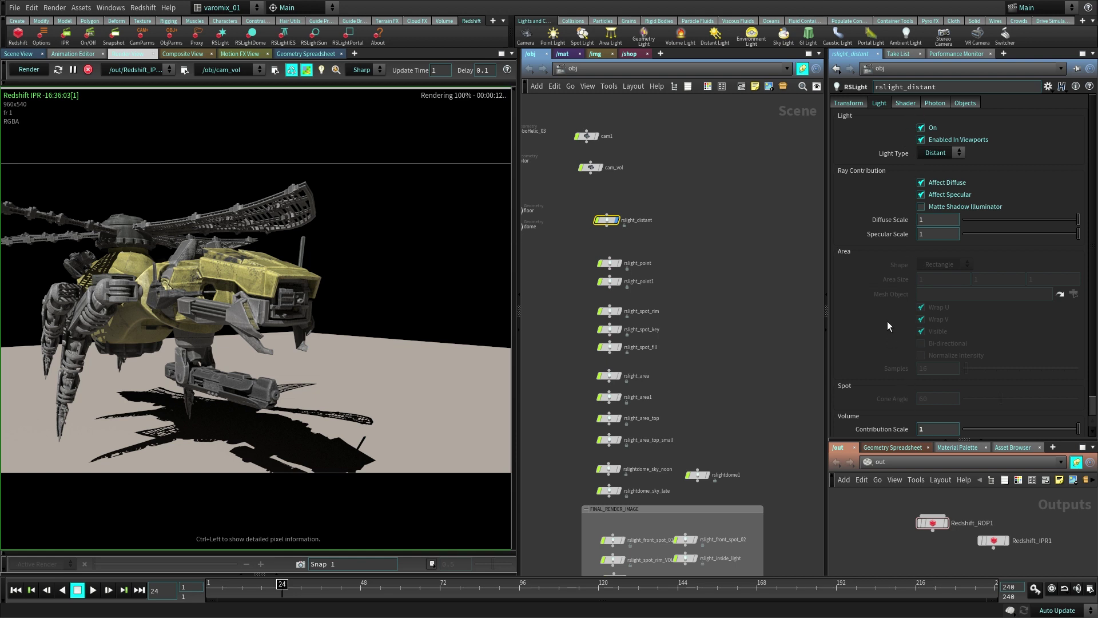
pyautogui.scroll(-2, 887, 327)
pyautogui.scroll(2, 887, 326)
# - Turn the distant light's On and Enabled In Viewports options off and back on, one at a time
pyautogui.click(922, 127)
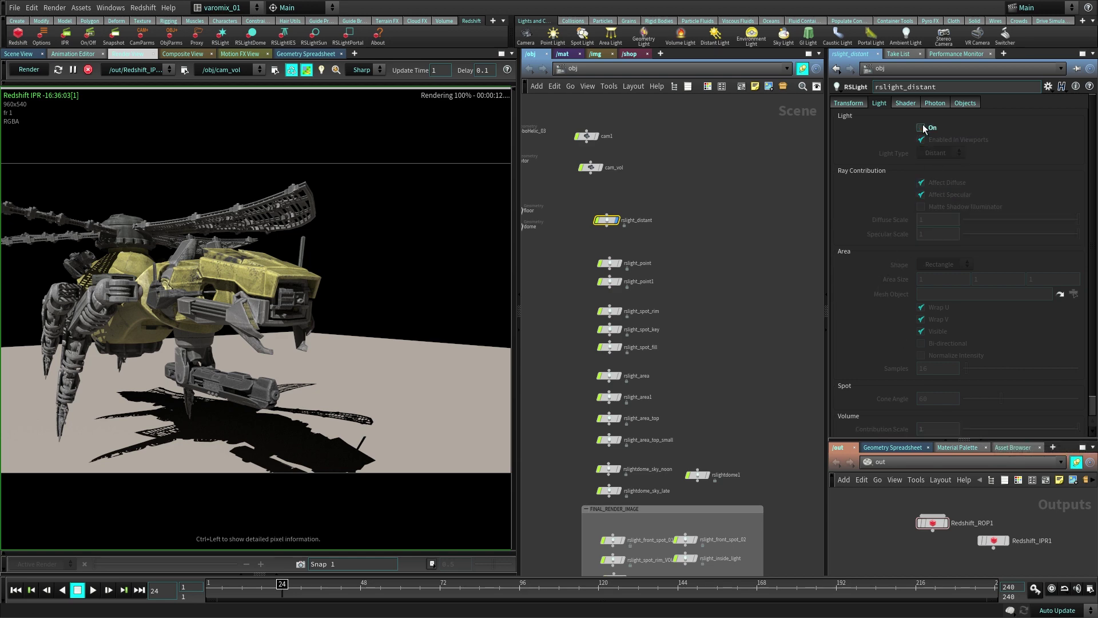
pyautogui.click(924, 128)
pyautogui.click(940, 142)
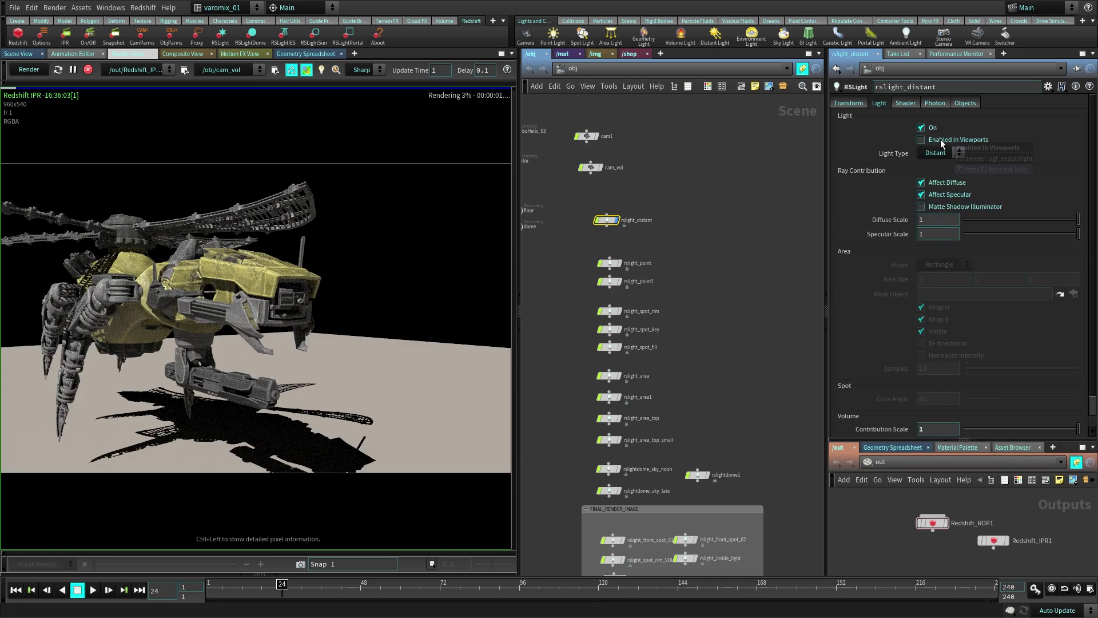
pyautogui.click(943, 143)
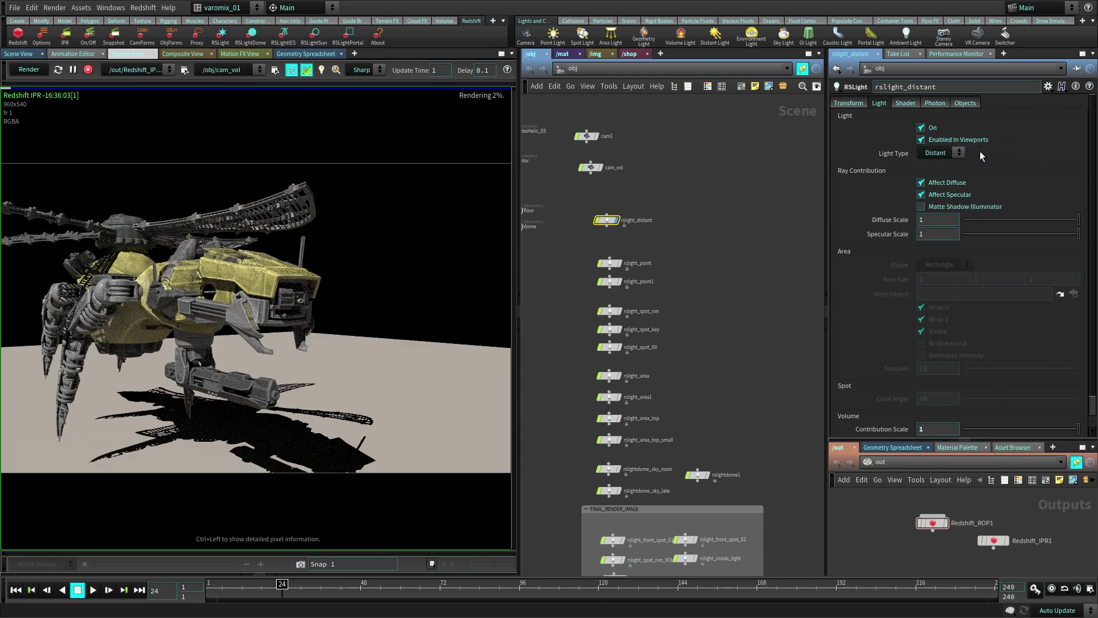
# - Test the distant light with Affect Diffuse off and with Affect Specular off, restoring both options and keeping the diffuse scale at 1
pyautogui.click(923, 182)
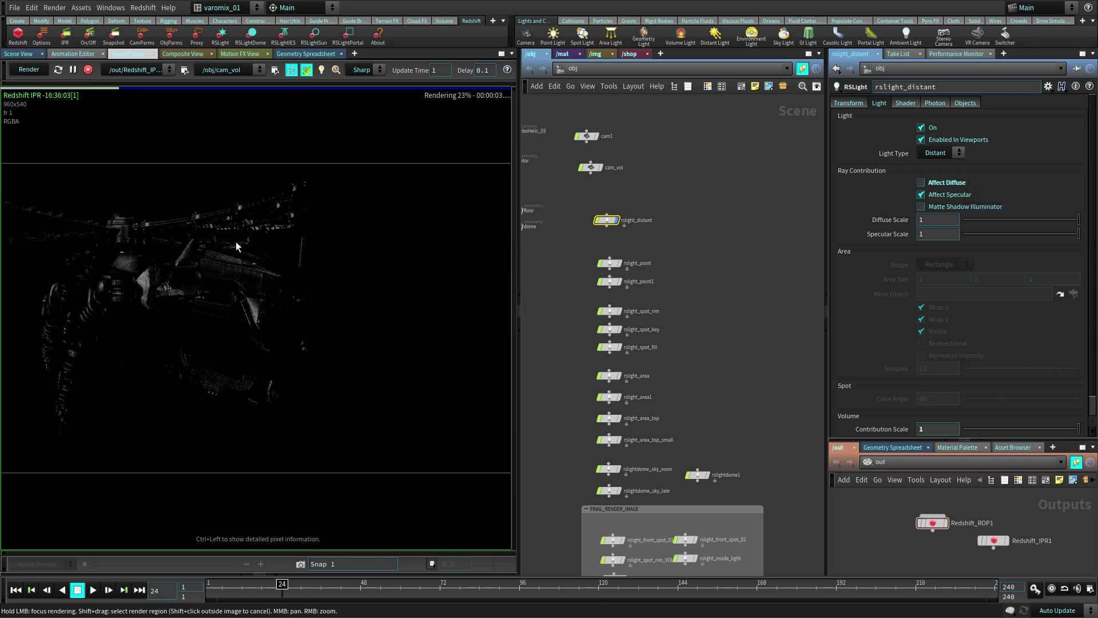
pyautogui.click(935, 182)
pyautogui.click(938, 196)
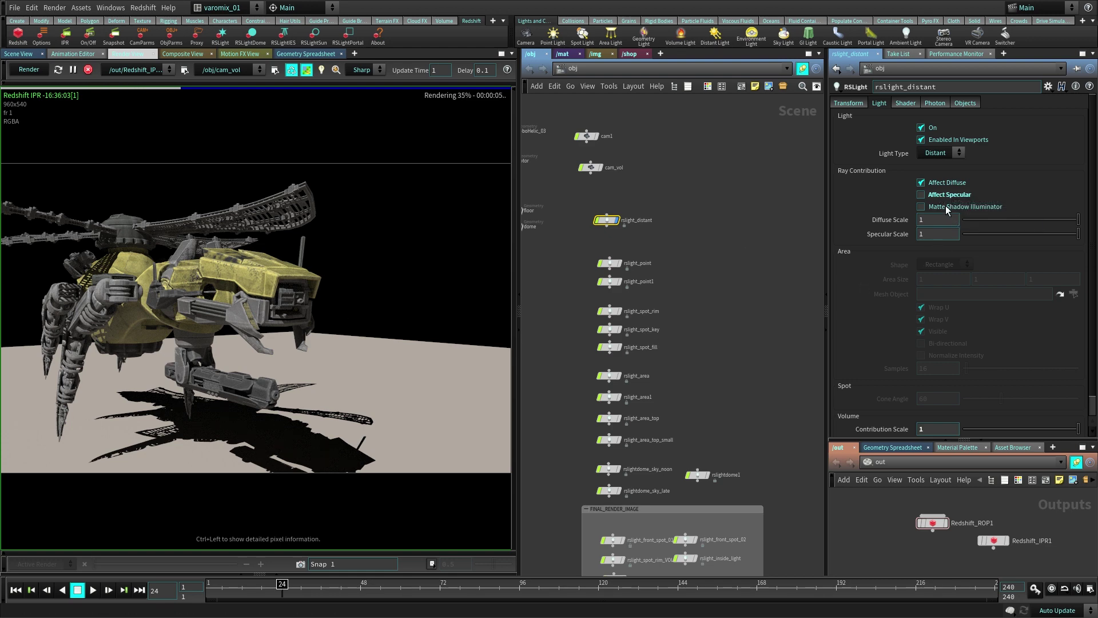
pyautogui.click(950, 196)
pyautogui.moveTo(1063, 222); pyautogui.dragTo(1089, 224)
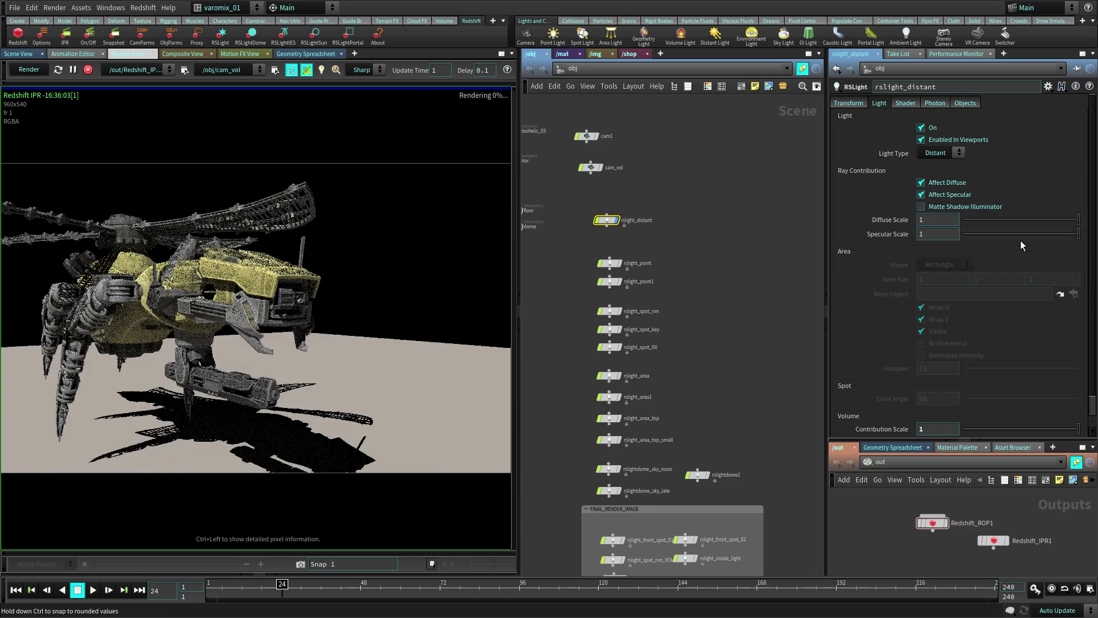
pyautogui.scroll(-1, 900, 267)
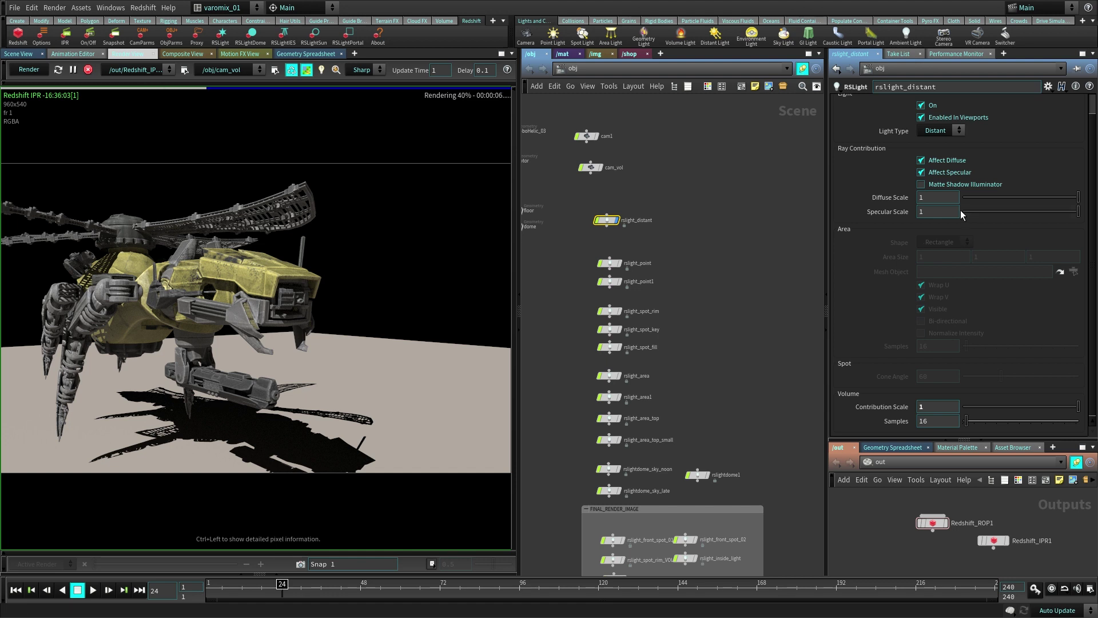
pyautogui.scroll(1, 891, 216)
# - Try magenta, yellow and green colors on the distant light's shader, ending with a pale green of 0.925, 1.15, 0.925
pyautogui.click(903, 104)
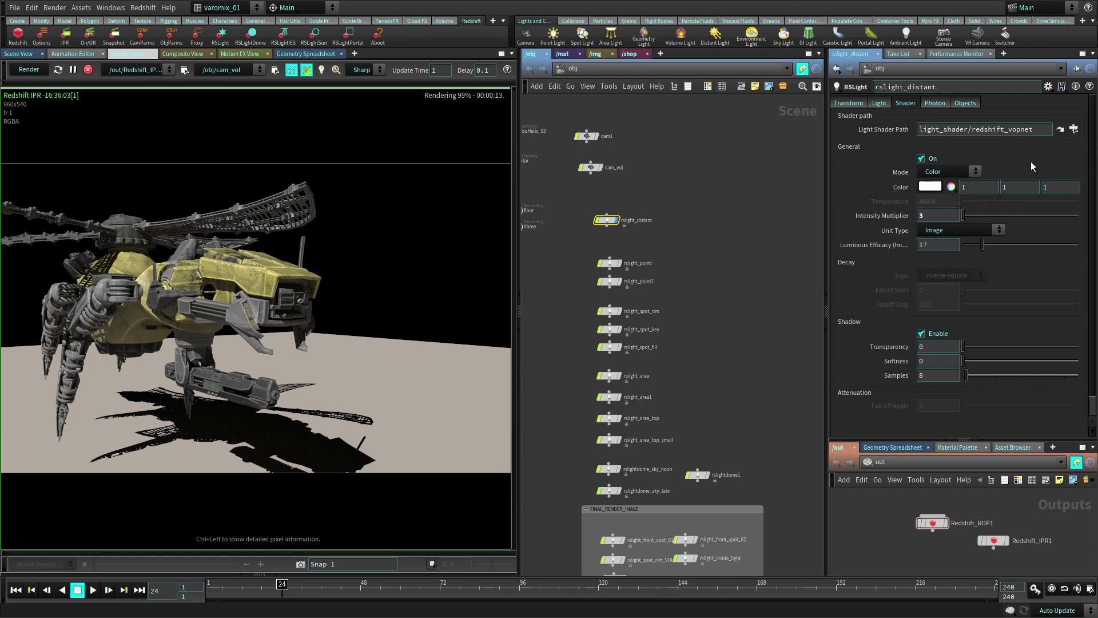
pyautogui.click(951, 186)
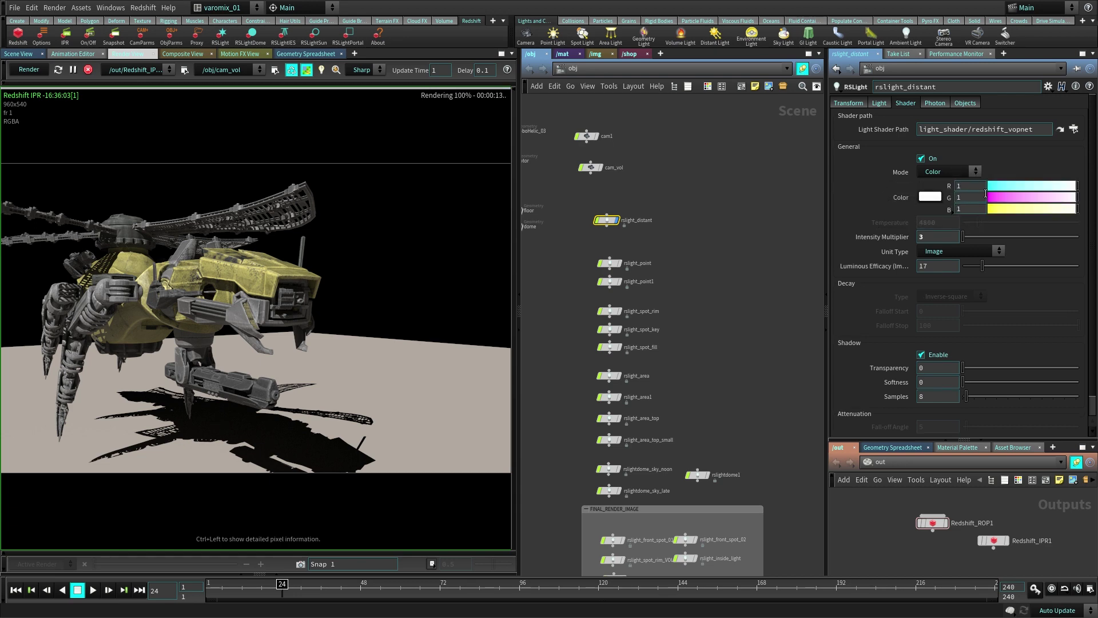
pyautogui.click(1000, 200)
pyautogui.click(931, 197)
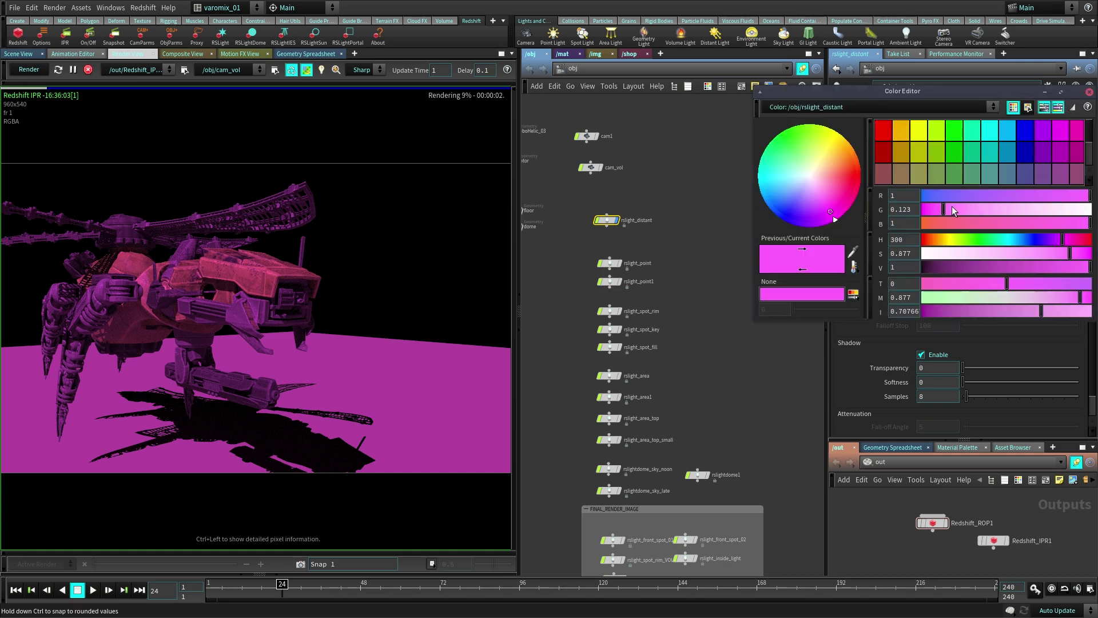
pyautogui.click(883, 152)
pyautogui.click(917, 152)
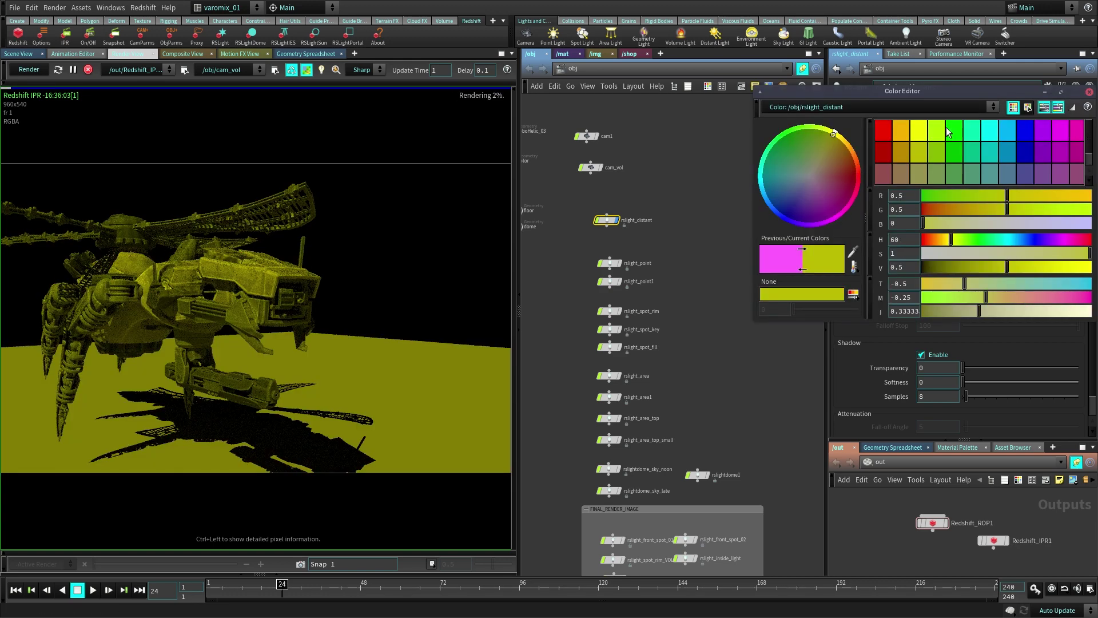
pyautogui.click(935, 130)
pyautogui.click(957, 173)
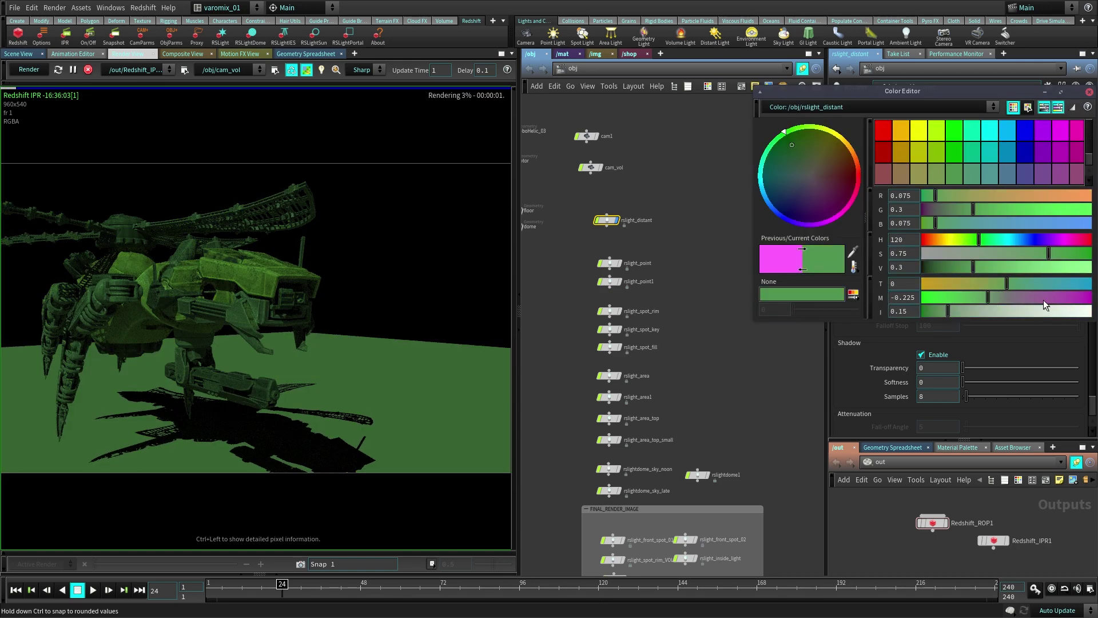
pyautogui.moveTo(1048, 311); pyautogui.dragTo(1092, 310)
pyautogui.click(1089, 92)
# - Switch the distant light's color mode to Temperature, try a temperature of 20033, and reset it to the default 6500
pyautogui.click(945, 171)
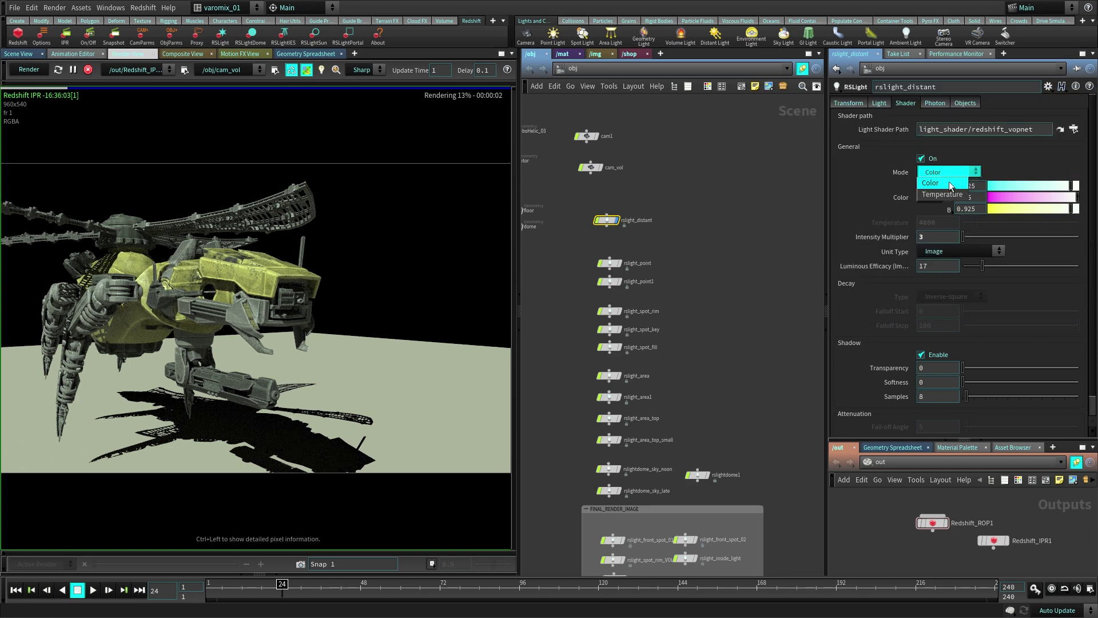
pyautogui.click(943, 186)
pyautogui.moveTo(987, 221); pyautogui.dragTo(1056, 227)
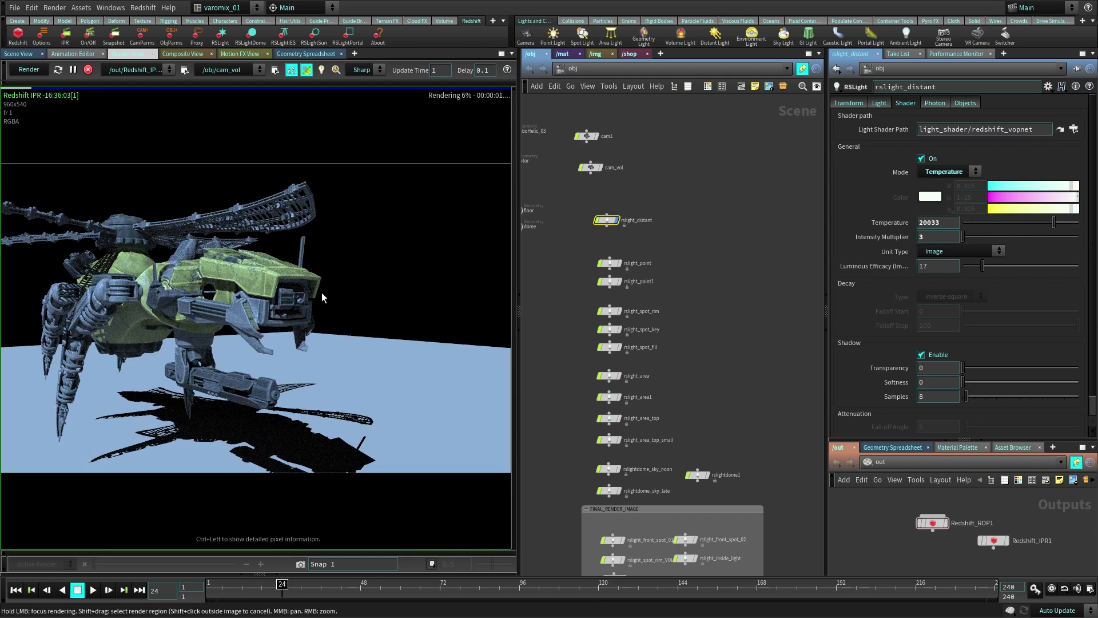
pyautogui.keyDown('ctrl'); pyautogui.middleClick(949, 223); pyautogui.keyUp('ctrl')
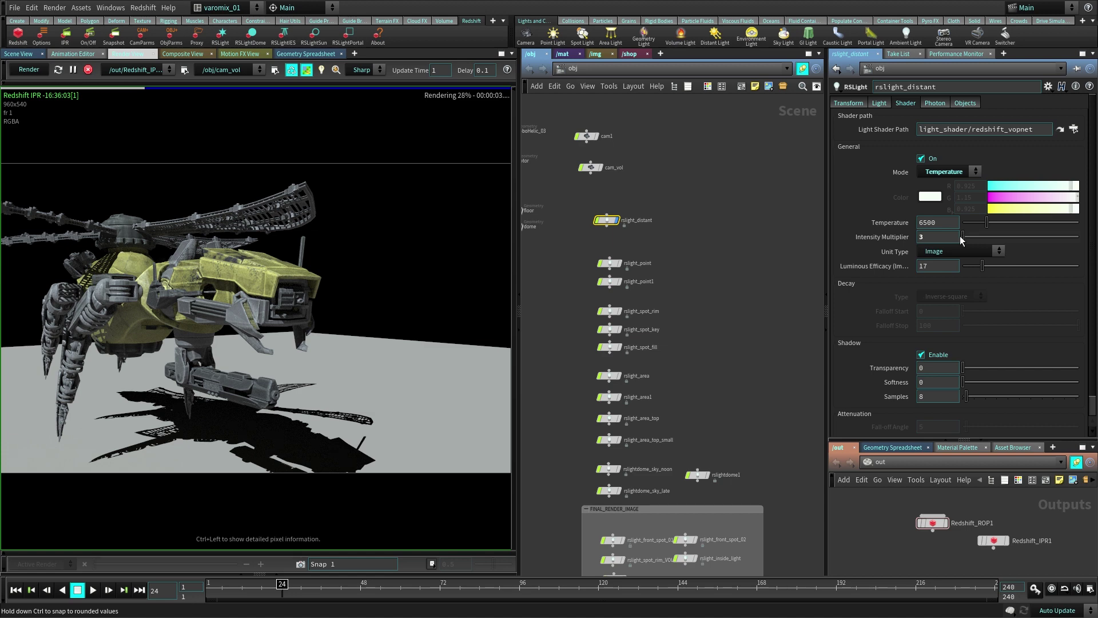
# - Try an intensity multiplier of 10 on the distant light and reduce it to 1
pyautogui.doubleClick(954, 237)
pyautogui.write('10')
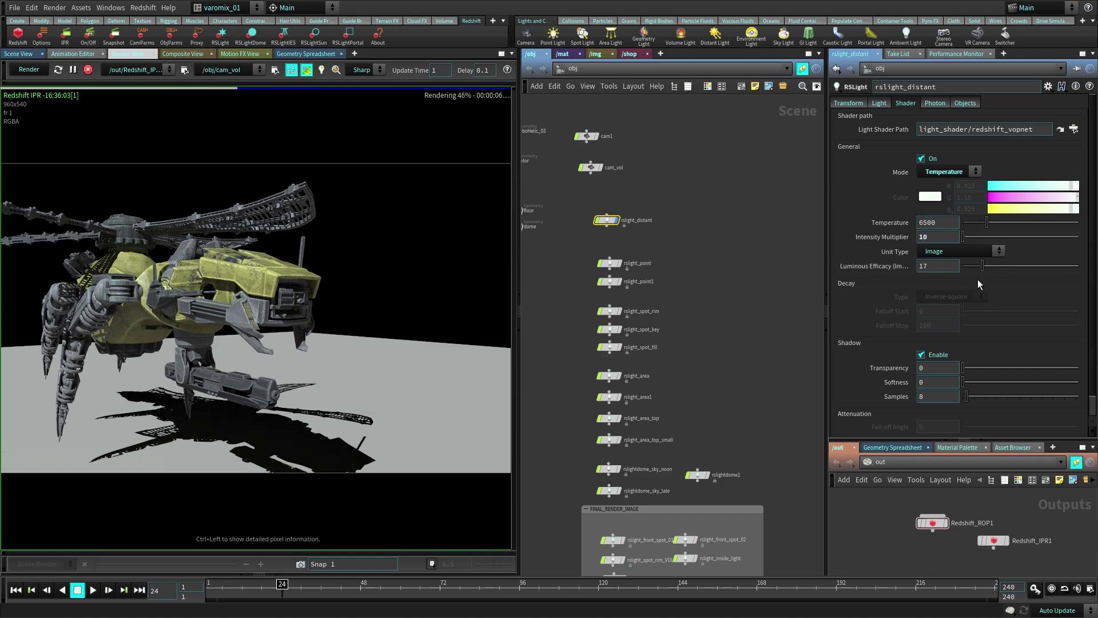
pyautogui.doubleClick(936, 236)
pyautogui.write('1')
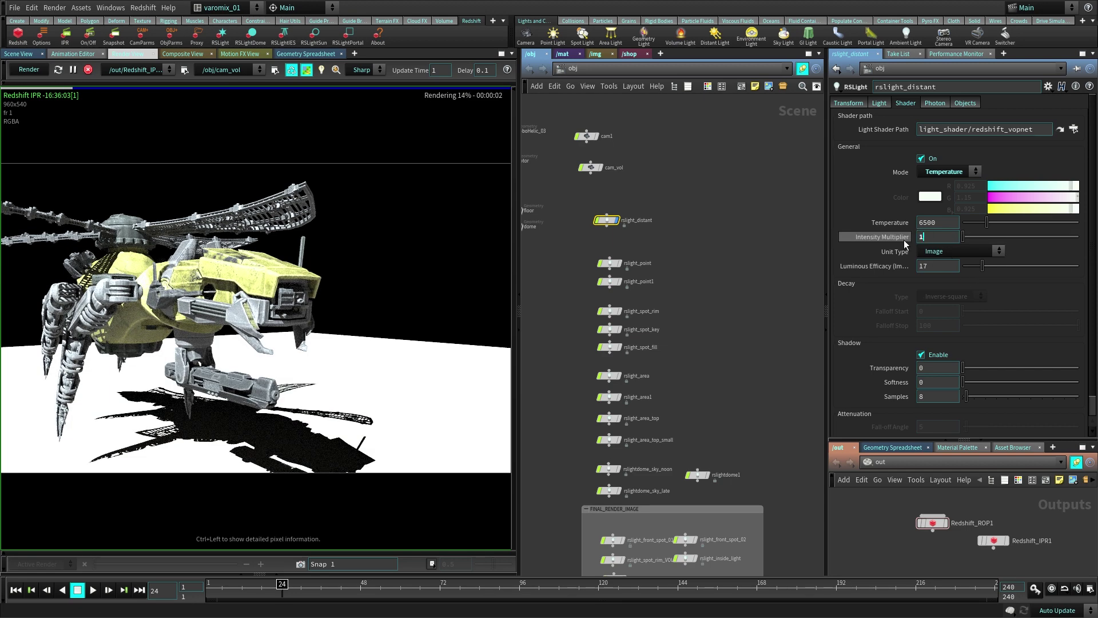
pyautogui.press('Return')
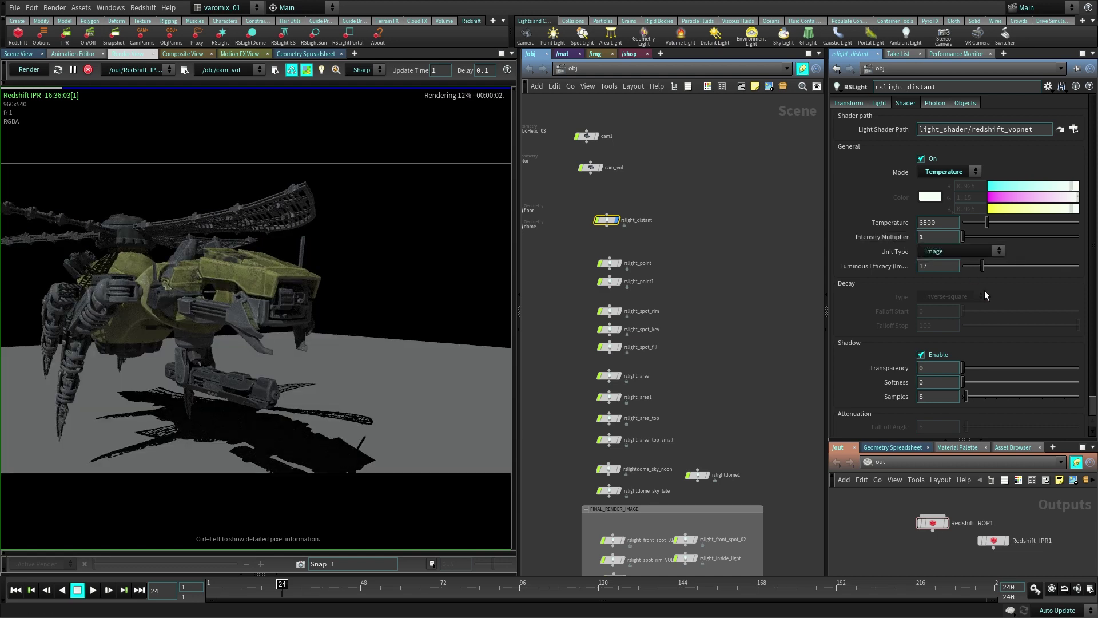
# - Try the Radiant Power (W) unit type on the distant light and return it to Image
pyautogui.click(970, 251)
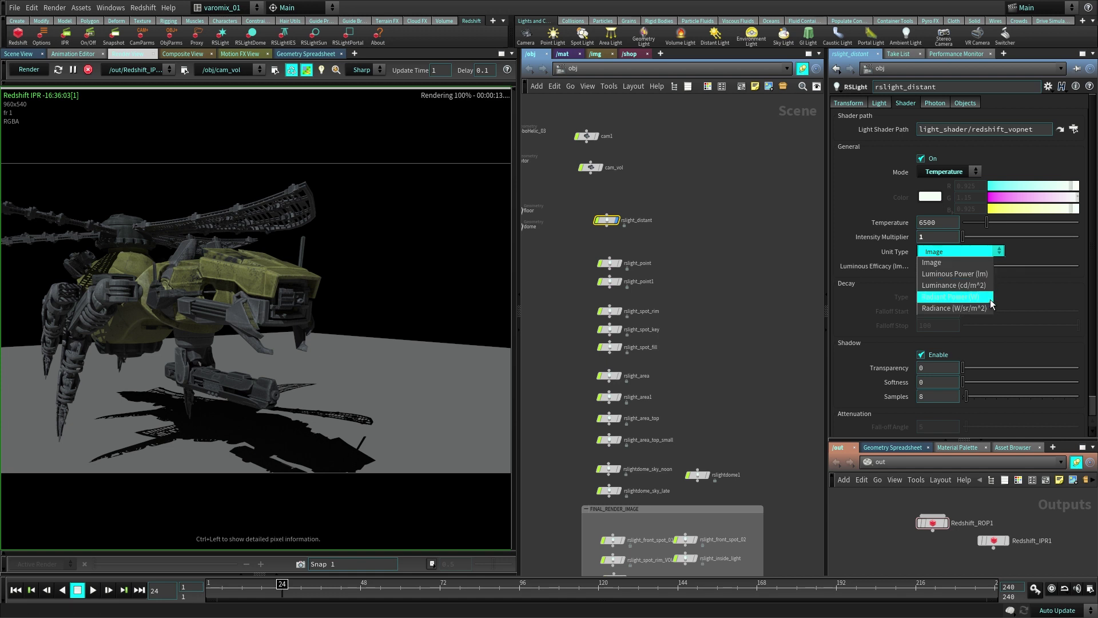
pyautogui.click(951, 296)
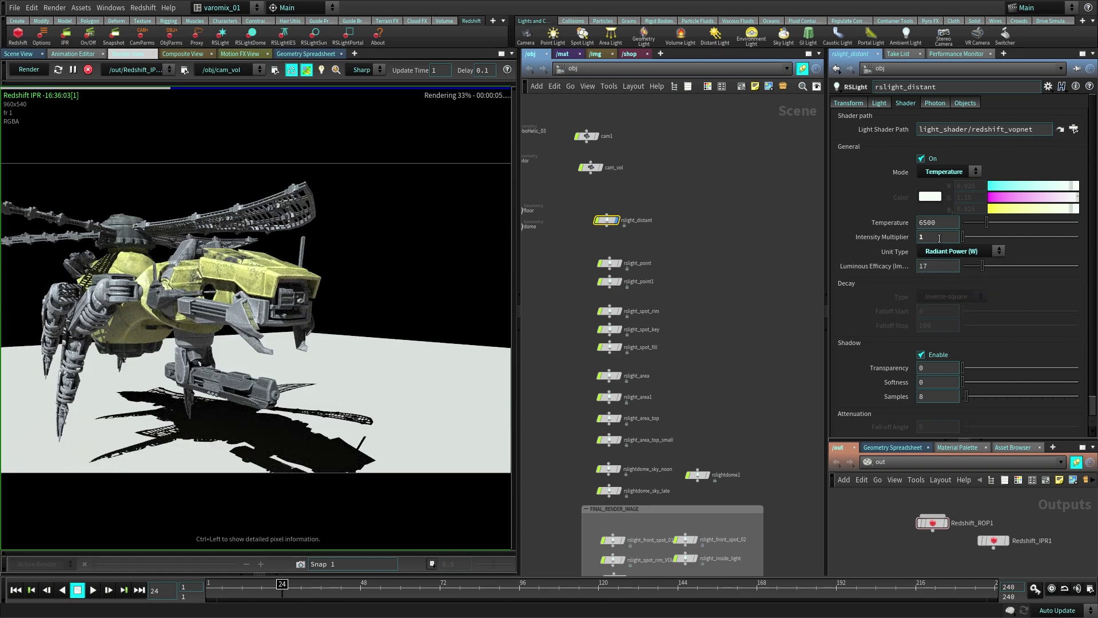
pyautogui.click(956, 251)
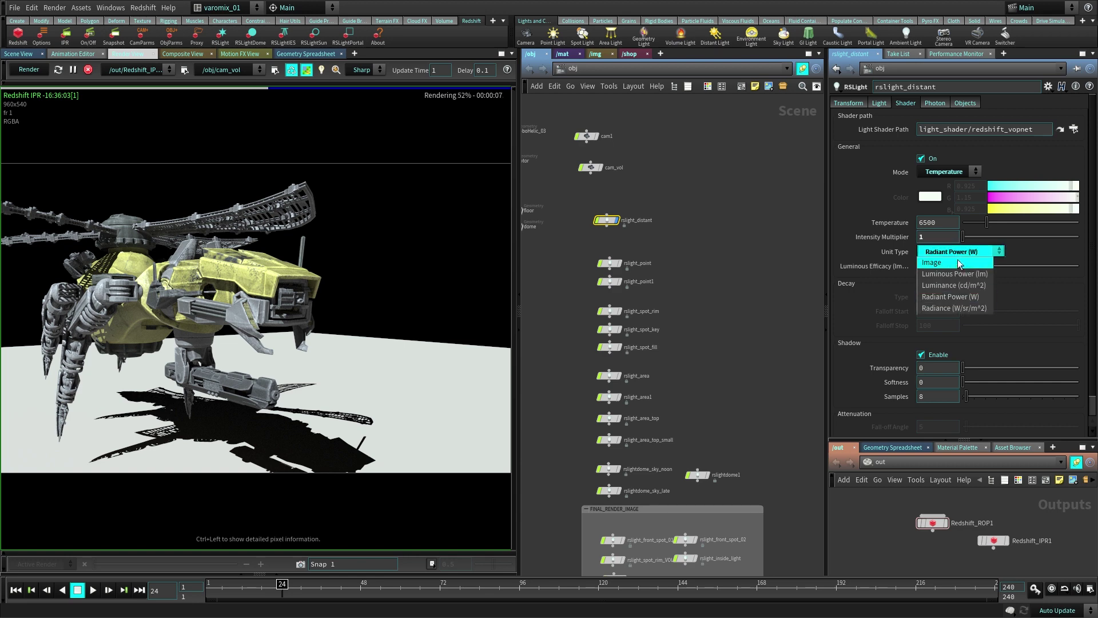
pyautogui.click(947, 264)
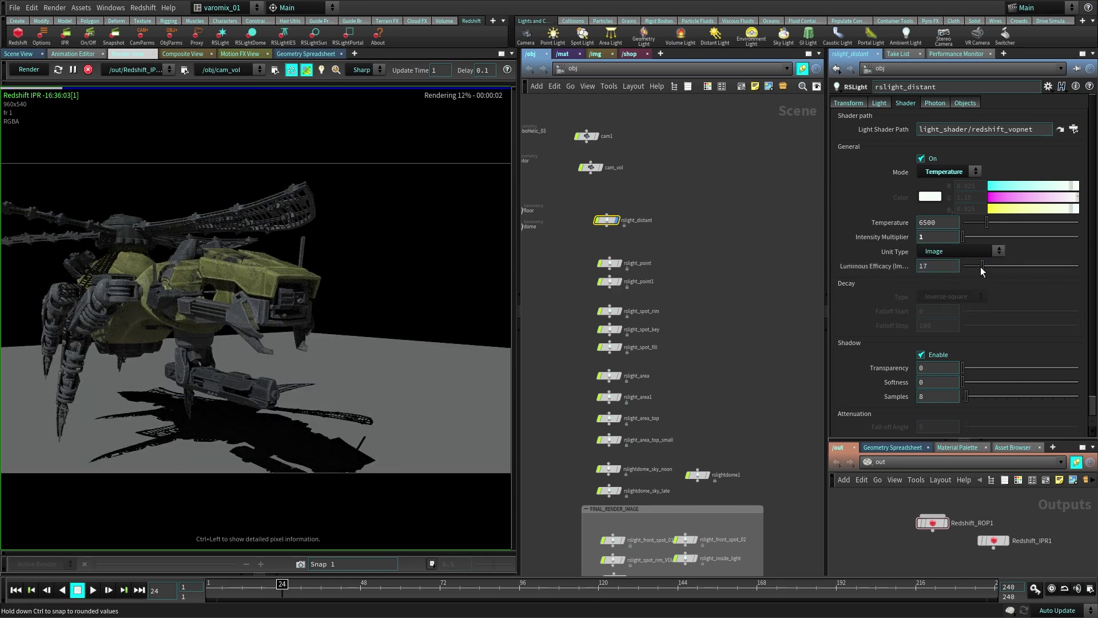
# - Set the distant light's unit type to Radiant Power (W) and adjust its luminous efficacy to 22.3
pyautogui.moveTo(982, 267); pyautogui.dragTo(1013, 268)
pyautogui.click(984, 252)
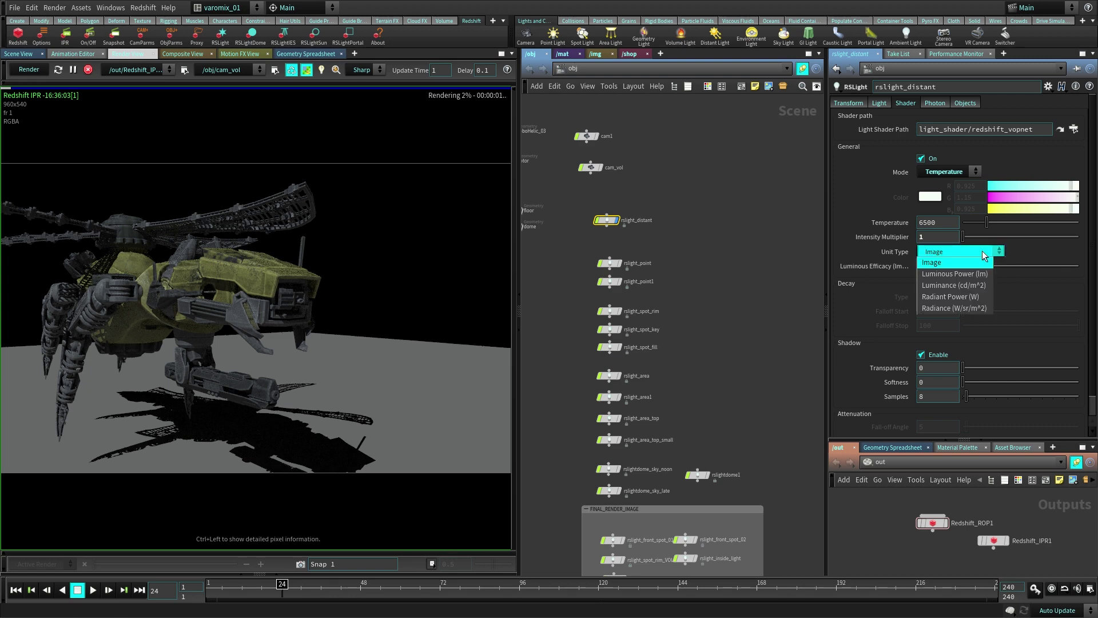
pyautogui.click(967, 296)
pyautogui.moveTo(1018, 267); pyautogui.dragTo(988, 267)
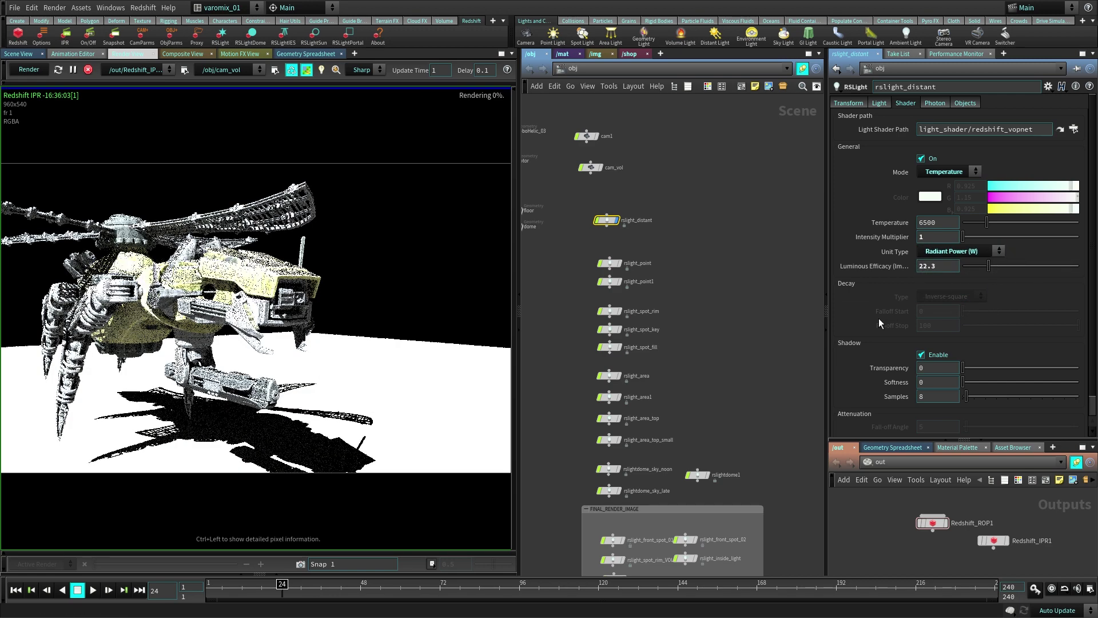
pyautogui.scroll(-1, 879, 318)
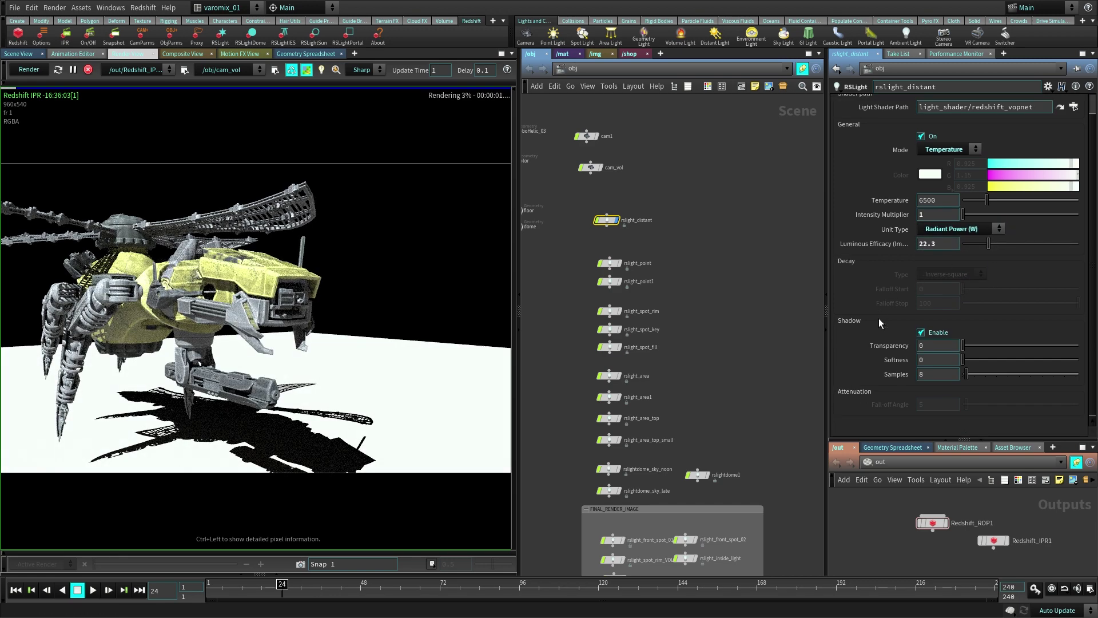
# - Try the shadow enable toggle and shadow transparency on the distant light
pyautogui.click(932, 332)
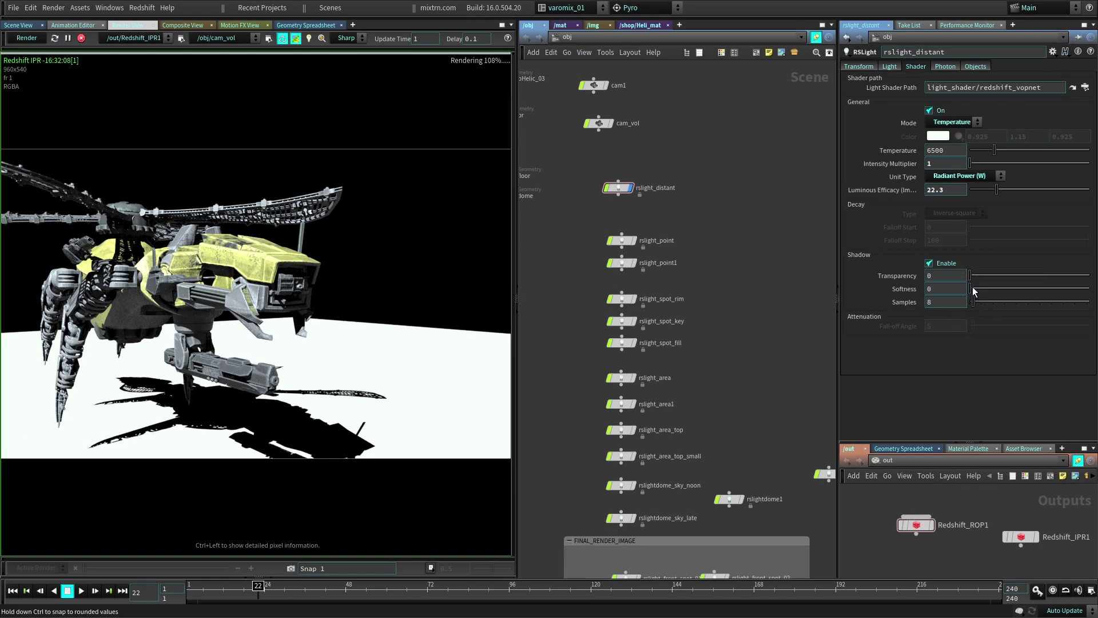
pyautogui.moveTo(972, 275); pyautogui.dragTo(893, 280)
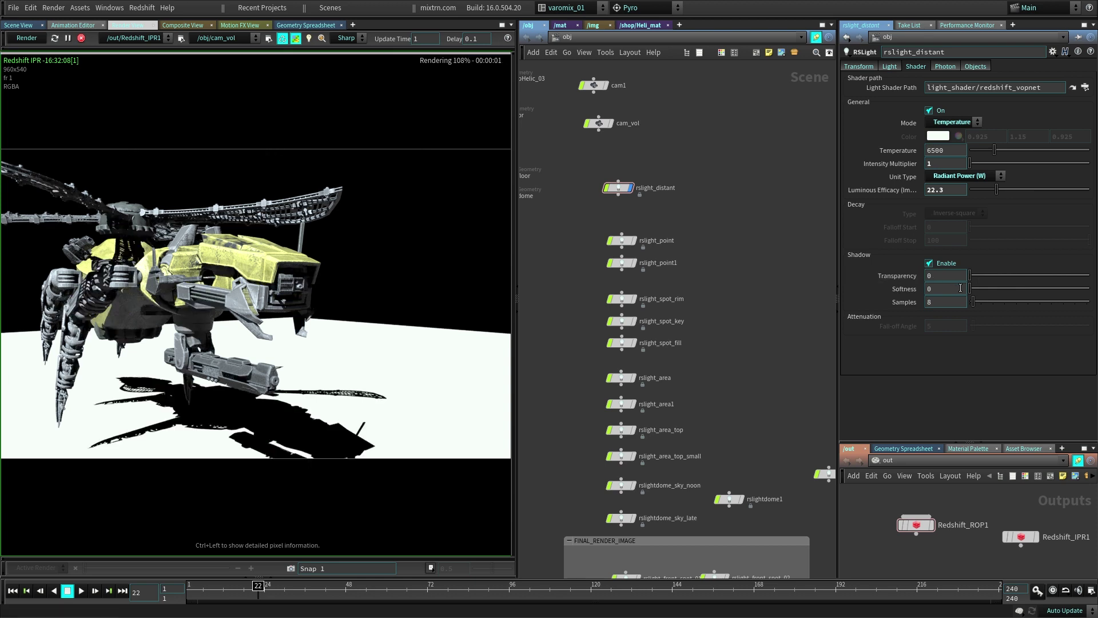
# - Set the distant light's shadow softness to 2 and its shadow samples to 64
pyautogui.moveTo(971, 288); pyautogui.dragTo(1090, 288)
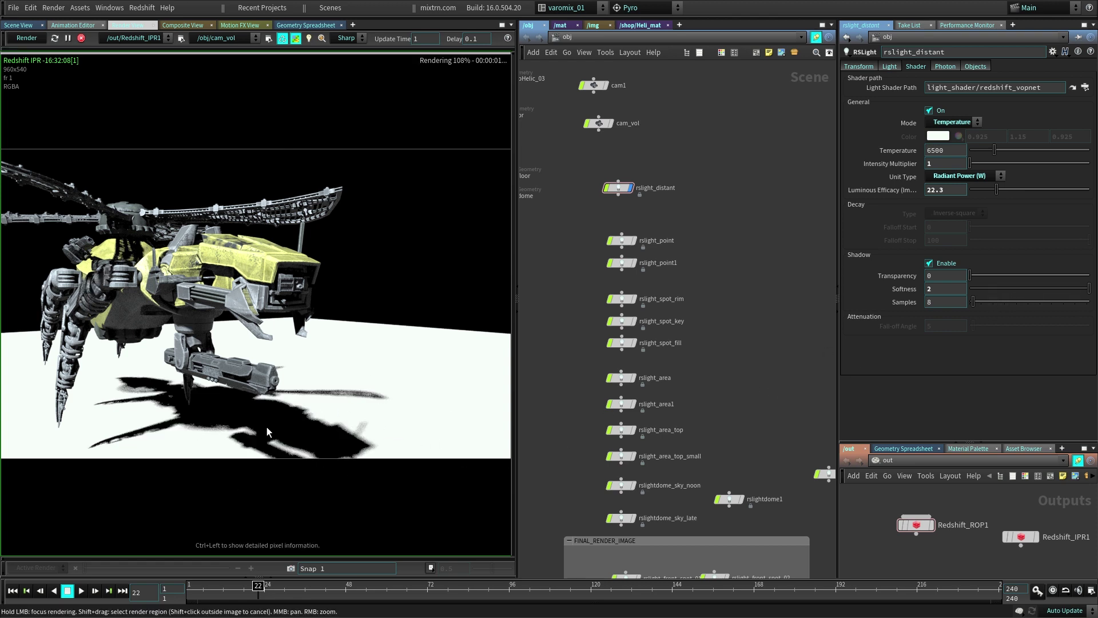
pyautogui.click(945, 303)
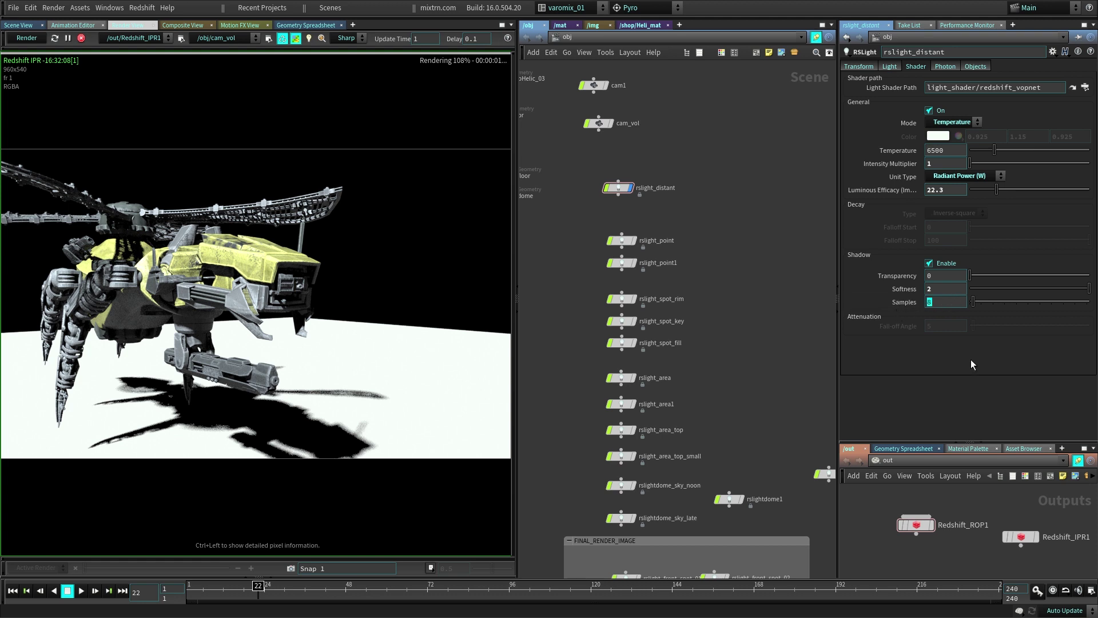
pyautogui.write('64')
pyautogui.press('Return')
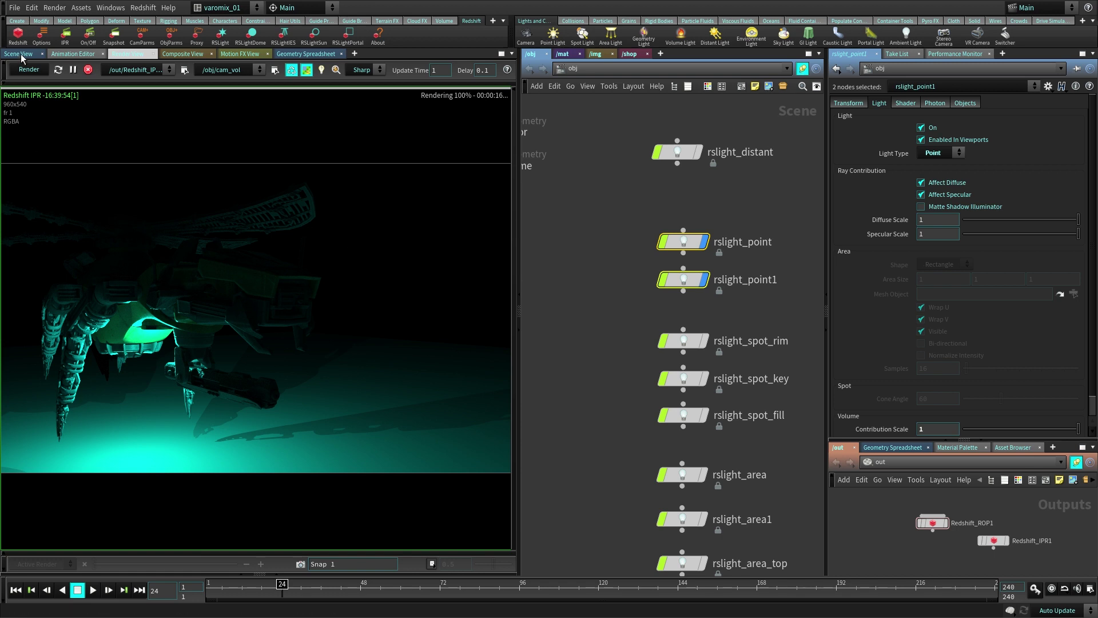
# - Select rslight_point and check the available light types, keeping Point
pyautogui.click(693, 244)
pyautogui.click(943, 155)
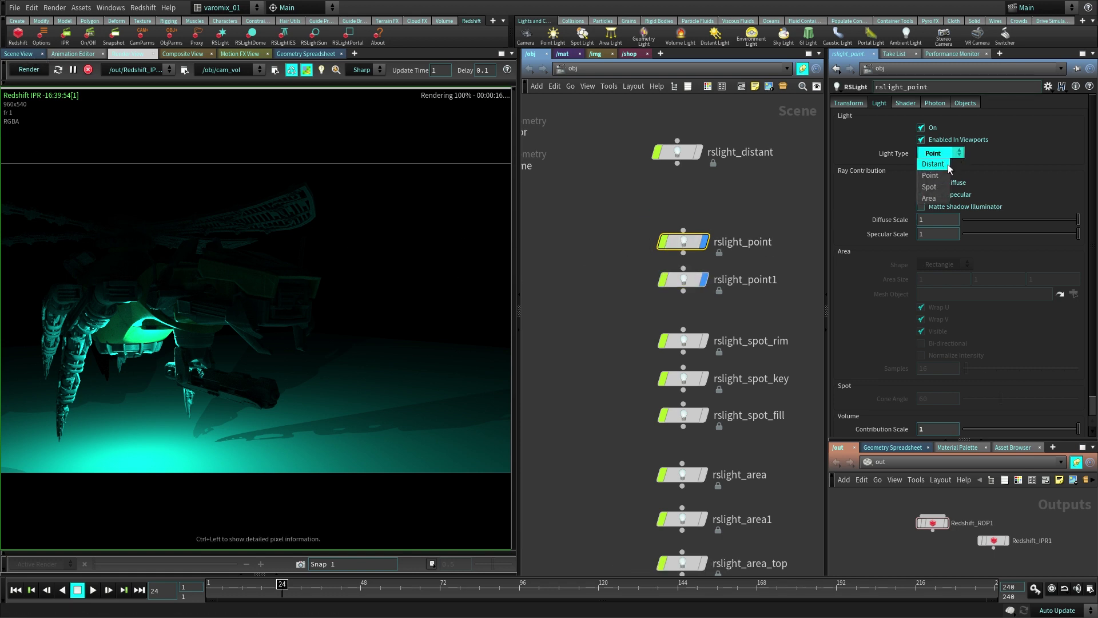
pyautogui.click(941, 177)
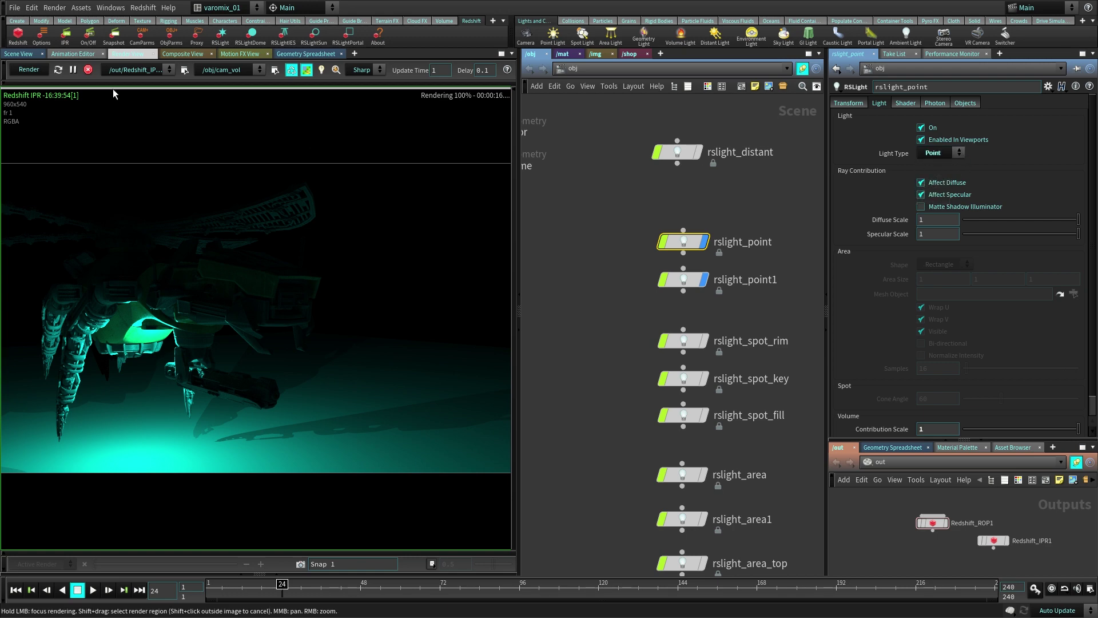
# - Select both point lights, inspect their placement beneath the robot in the scene viewport, and return to the render view
pyautogui.click(23, 54)
pyautogui.keyDown('shift'); pyautogui.click(684, 279); pyautogui.keyUp('shift')
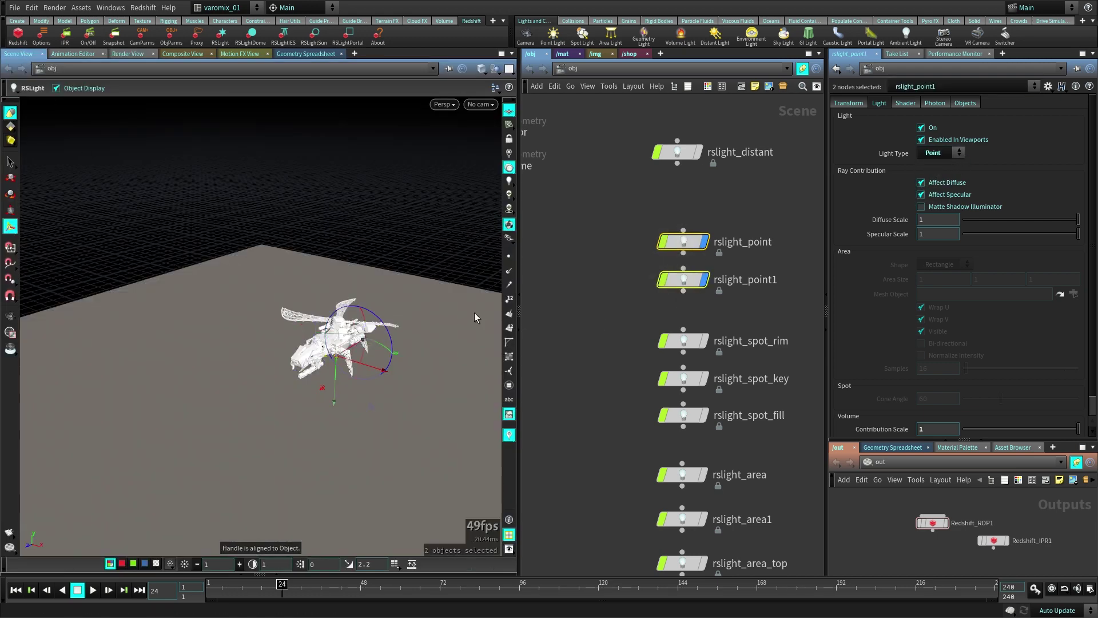
pyautogui.press('Escape')
pyautogui.press('f')
pyautogui.moveTo(360, 400)
pyautogui.keyDown('alt'); pyautogui.mouseDown()
pyautogui.moveTo(377, 392)
pyautogui.moveTo(367, 393)
pyautogui.mouseUp(); pyautogui.keyUp('alt')
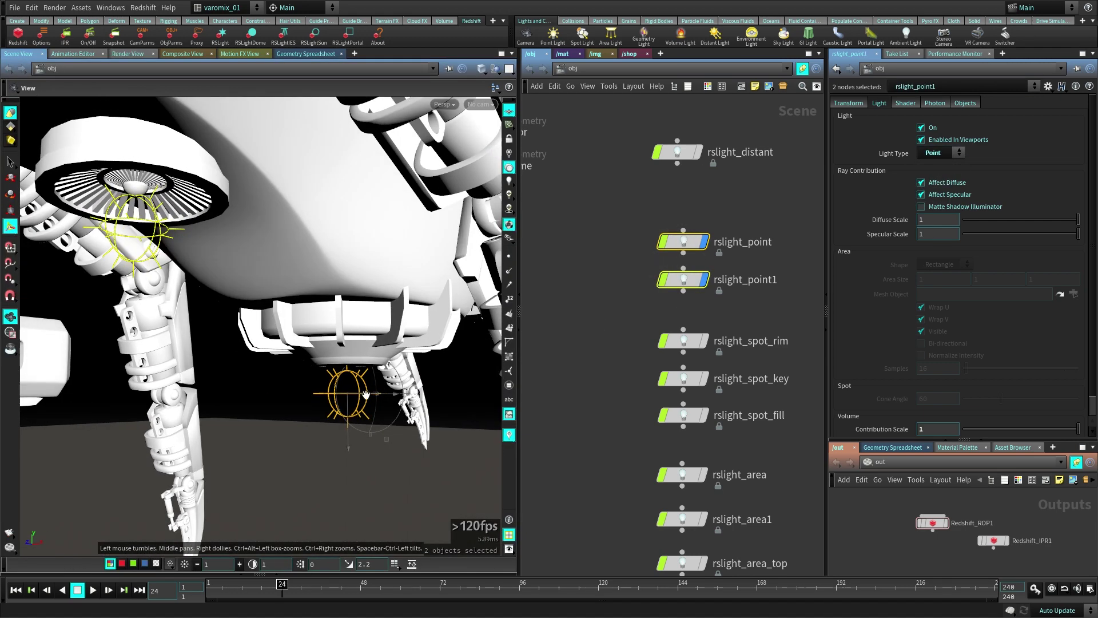
pyautogui.keyDown('alt'); pyautogui.moveTo(367, 394); pyautogui.dragTo(197, 367, button='right'); pyautogui.keyUp('alt')
pyautogui.keyDown('alt'); pyautogui.moveTo(249, 330); pyautogui.dragTo(324, 261); pyautogui.keyUp('alt')
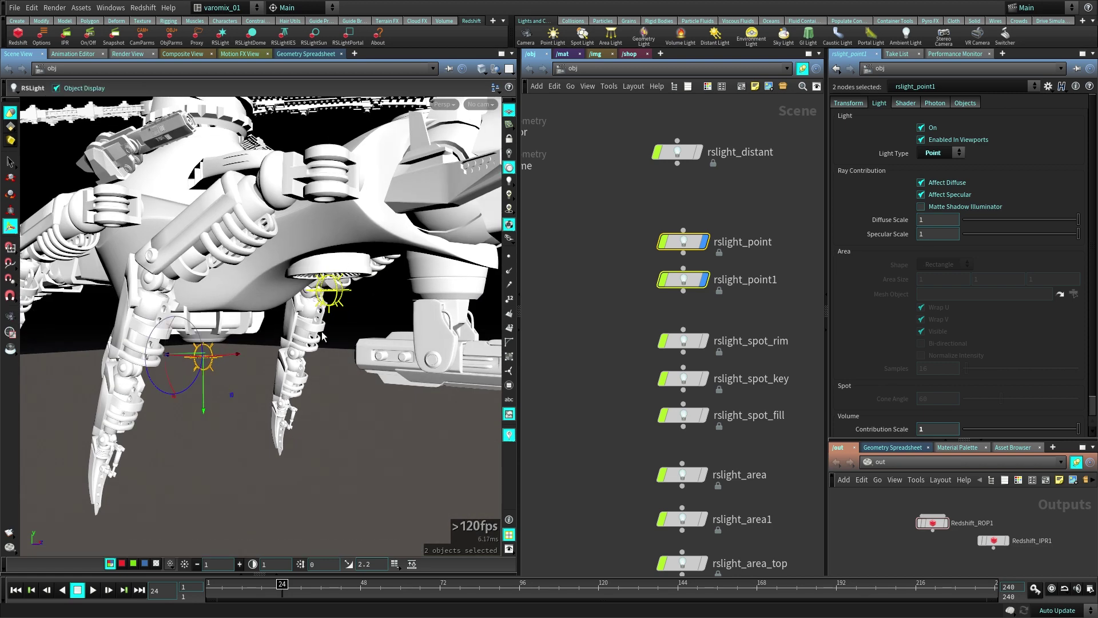
pyautogui.click(126, 53)
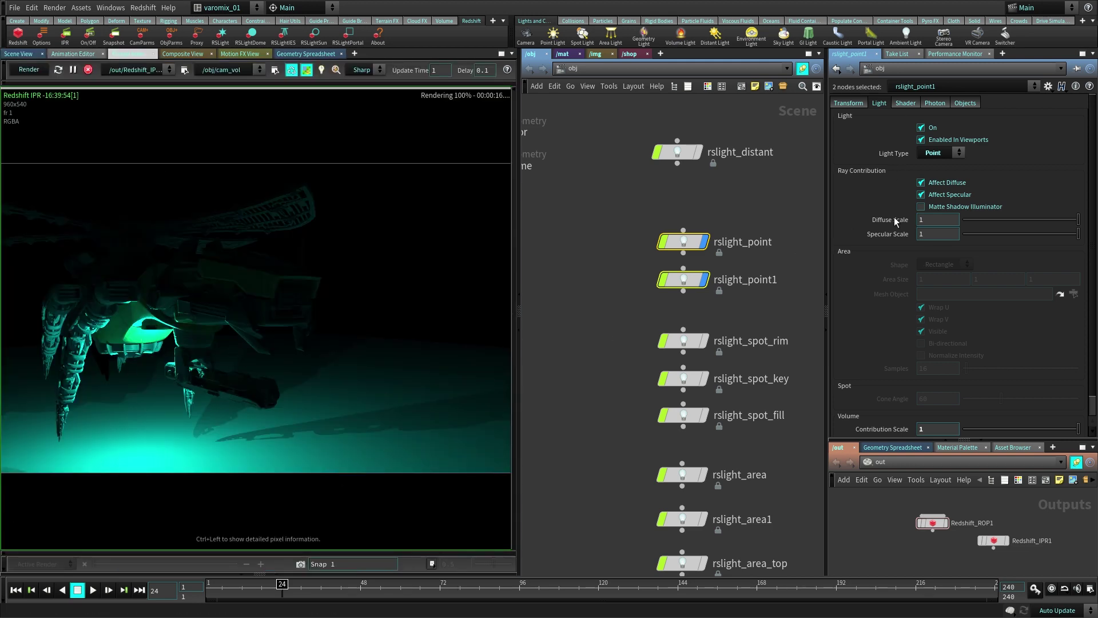
# - Try the None decay type on both point lights in their shader settings
pyautogui.scroll(-2, 903, 324)
pyautogui.scroll(2, 903, 324)
pyautogui.click(906, 103)
pyautogui.scroll(-1, 873, 190)
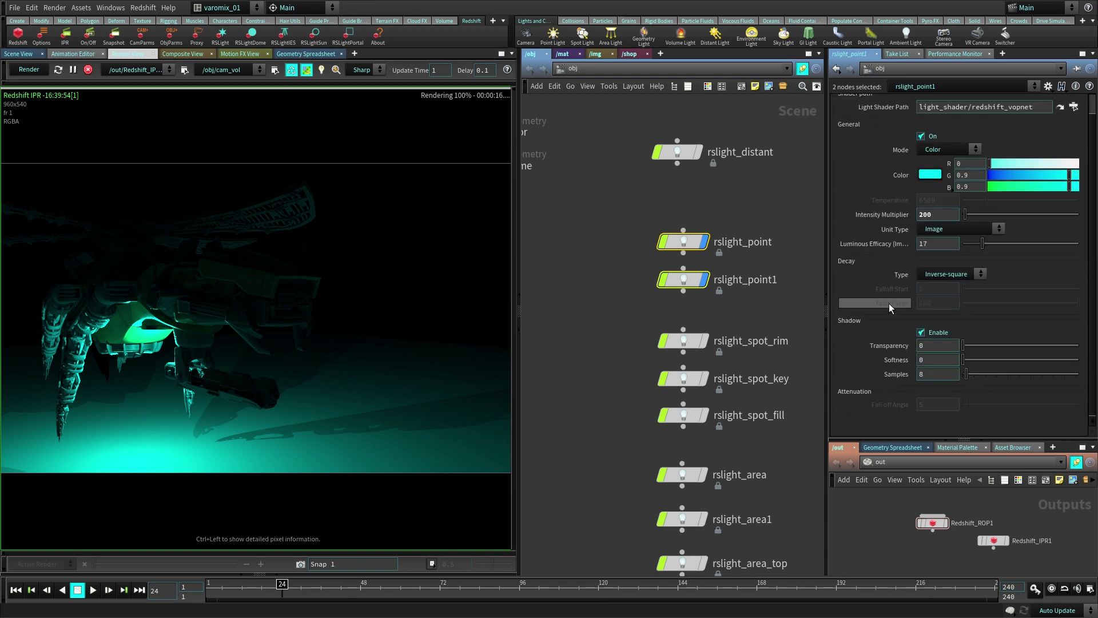
pyautogui.click(975, 275)
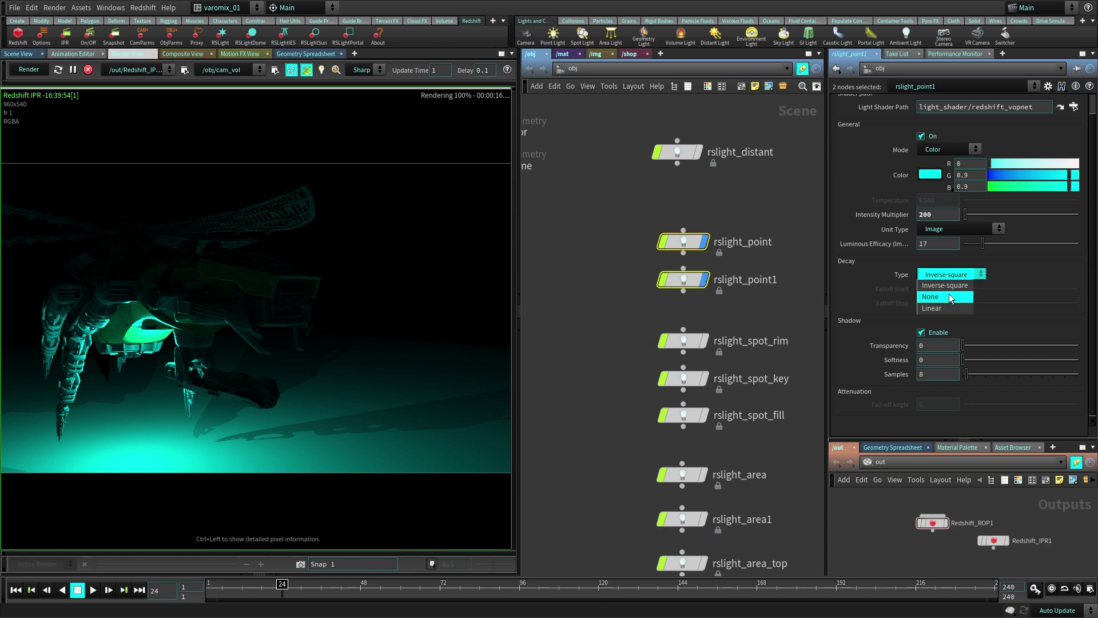
pyautogui.click(930, 296)
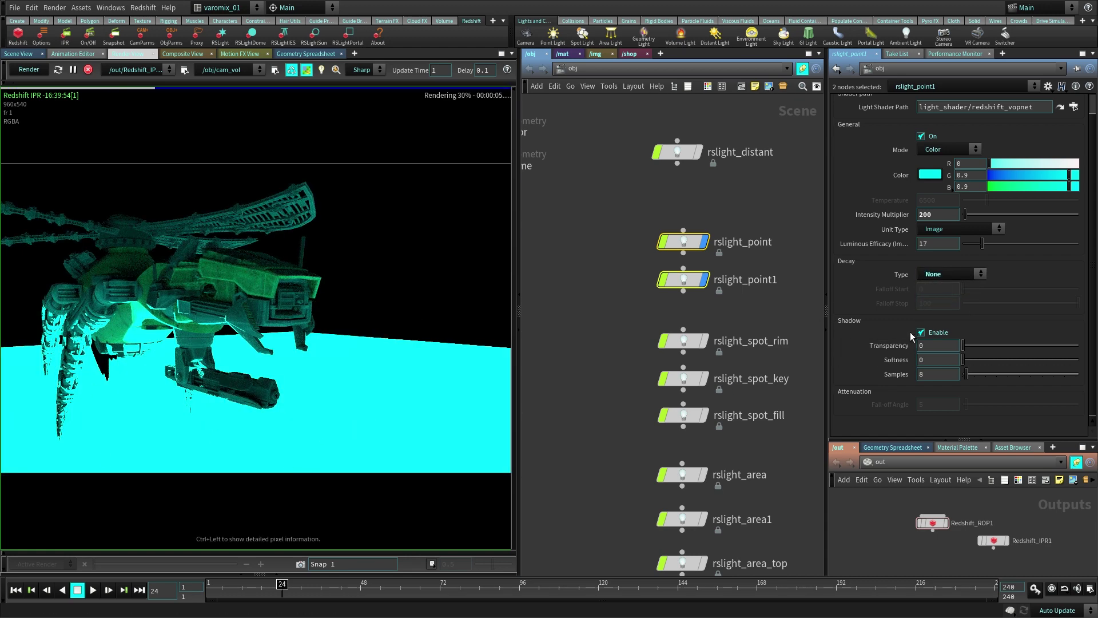
# - Try Linear decay with falloff start 15.8 and stop 55 on both point lights, and return the type to Inverse-square
pyautogui.click(951, 275)
pyautogui.click(952, 307)
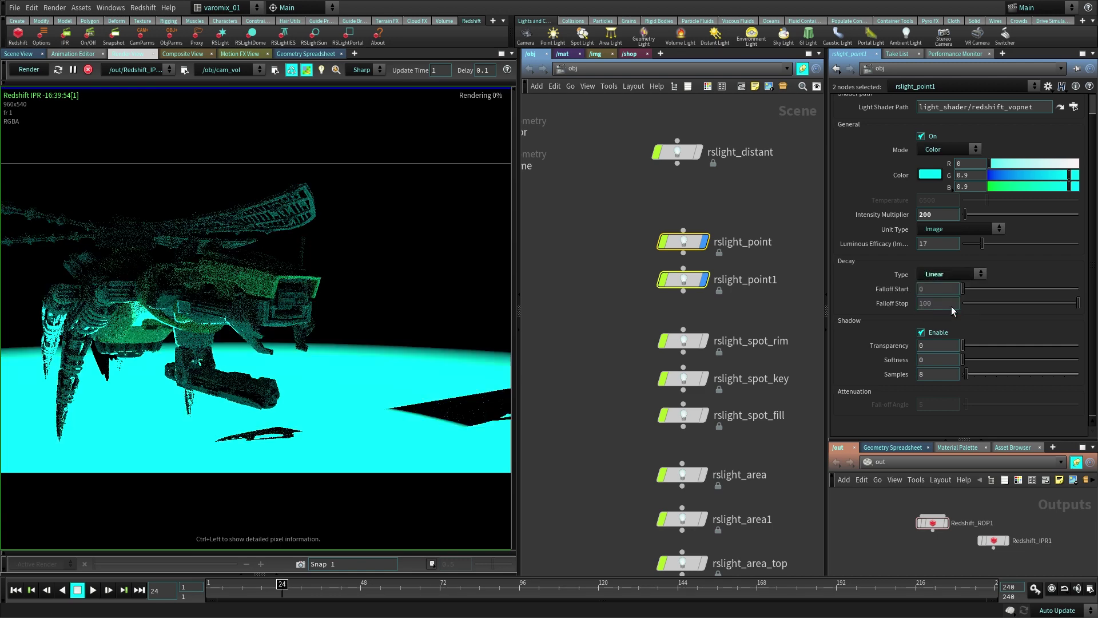
pyautogui.moveTo(966, 289); pyautogui.dragTo(1006, 295)
pyautogui.moveTo(1078, 303); pyautogui.dragTo(980, 292)
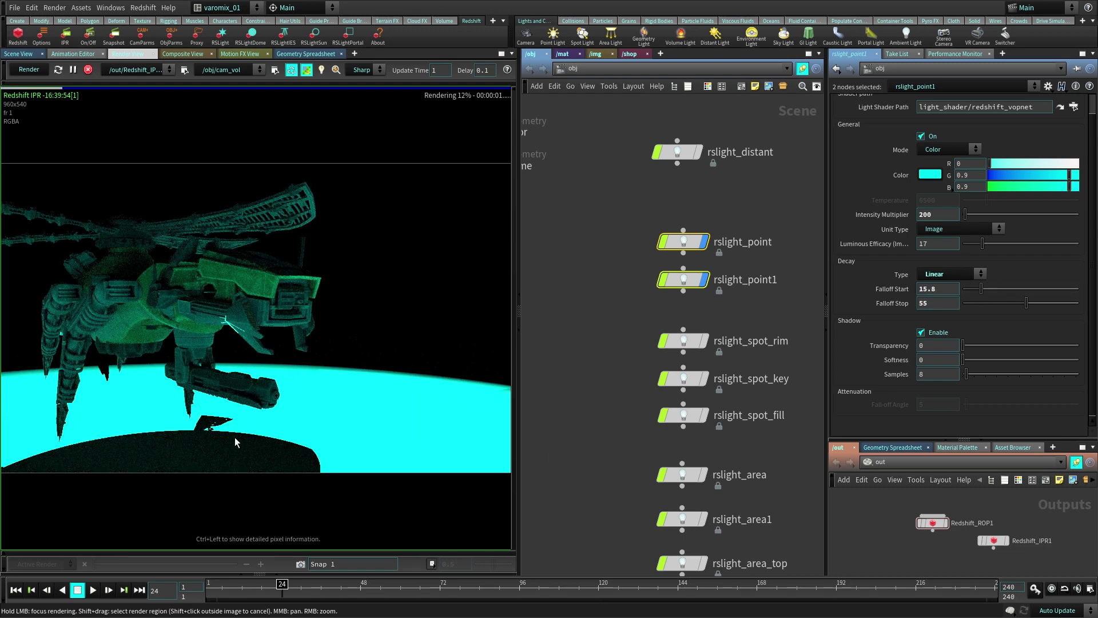
pyautogui.click(952, 274)
pyautogui.click(960, 287)
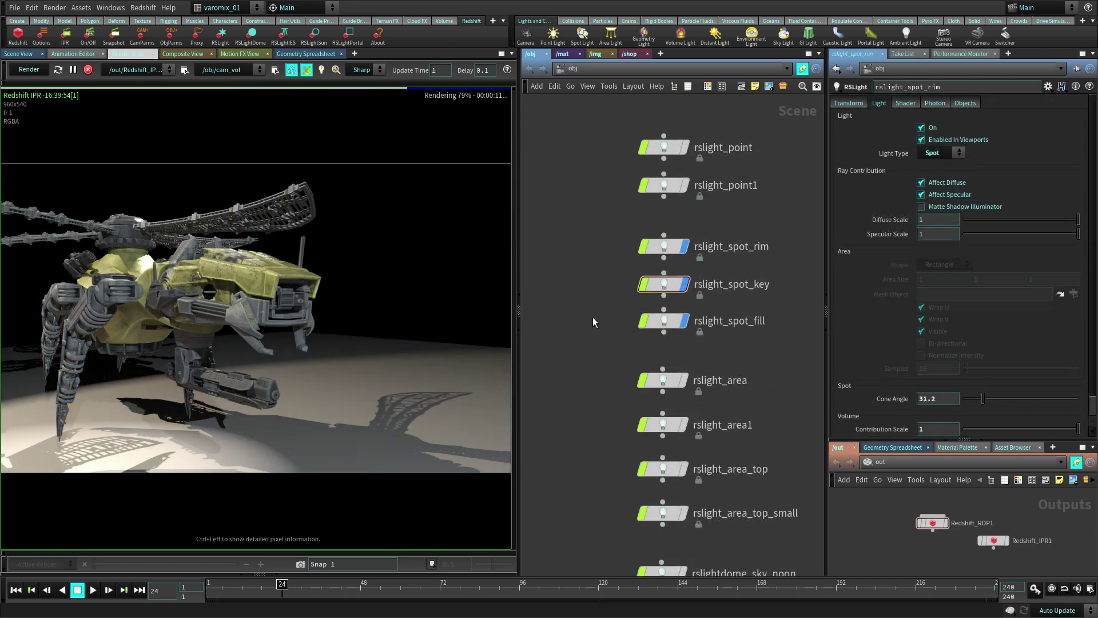
# - Select rslight_spot_rim and check its light type options, keeping Spot
pyautogui.click(665, 247)
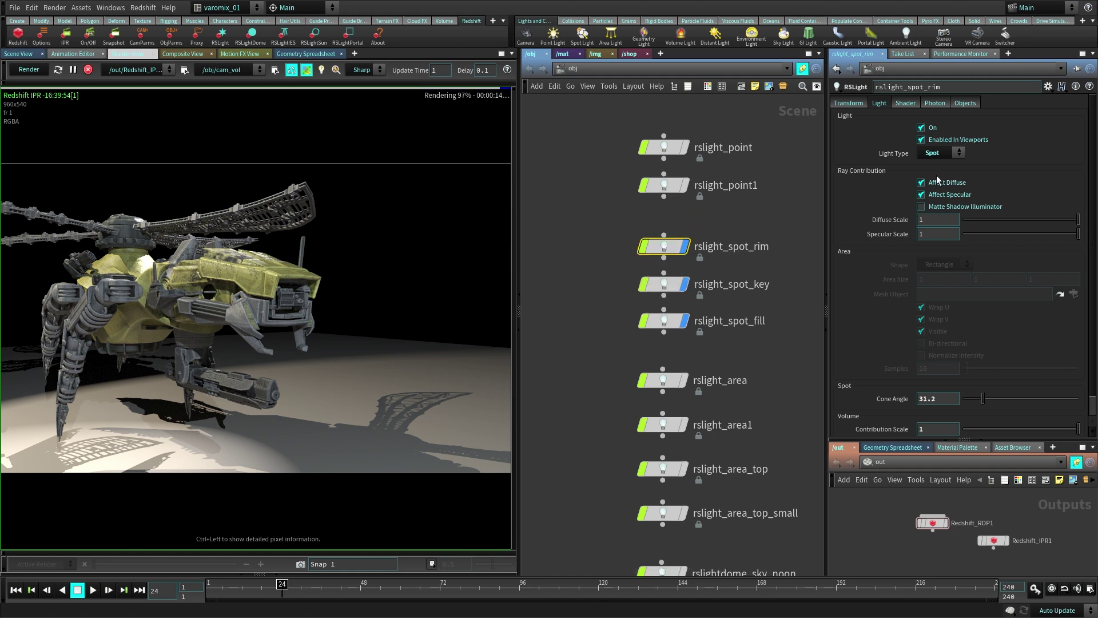
pyautogui.click(952, 154)
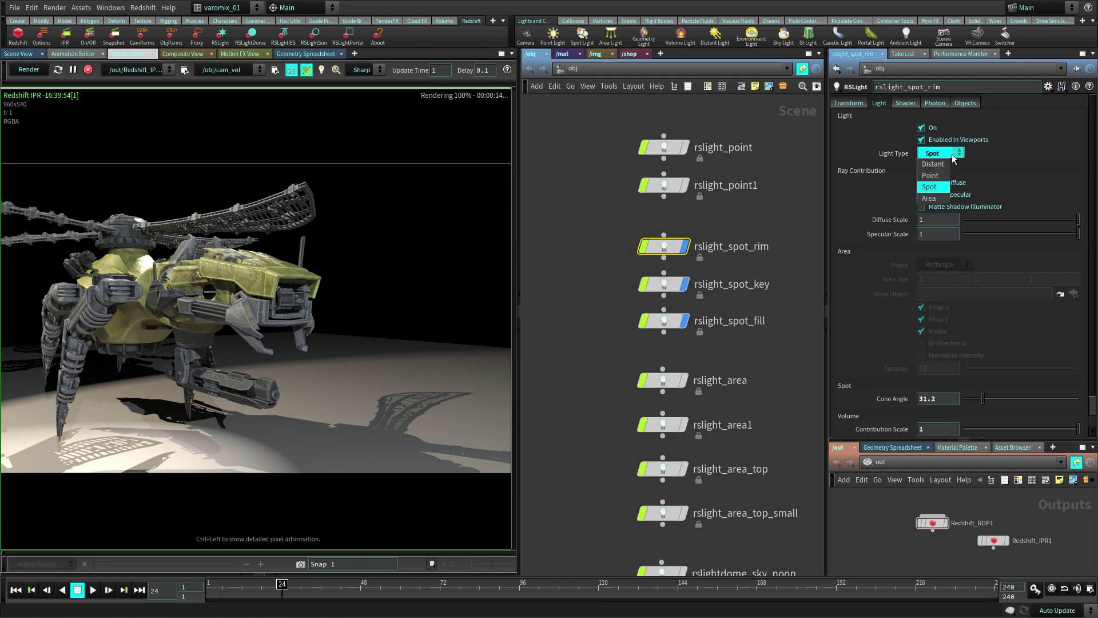
pyautogui.click(935, 190)
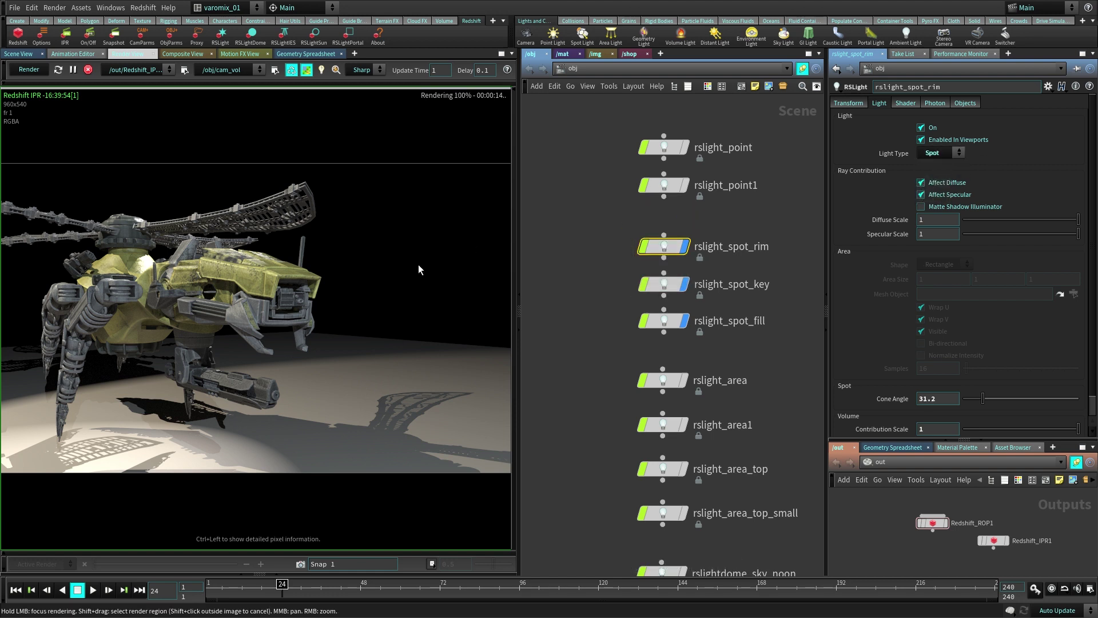
# - Inspect the cones and placement of the spot lights around the robot in the scene viewport, including rslight_spot_fill
pyautogui.click(27, 55)
pyautogui.keyDown('alt'); pyautogui.moveTo(355, 298); pyautogui.dragTo(34, 338, button='right'); pyautogui.keyUp('alt')
pyautogui.keyDown('alt'); pyautogui.moveTo(185, 321); pyautogui.dragTo(274, 344); pyautogui.keyUp('alt')
pyautogui.keyDown('alt'); pyautogui.moveTo(275, 344); pyautogui.dragTo(227, 340, button='right'); pyautogui.keyUp('alt')
pyautogui.keyDown('alt'); pyautogui.moveTo(362, 327); pyautogui.dragTo(320, 200); pyautogui.keyUp('alt')
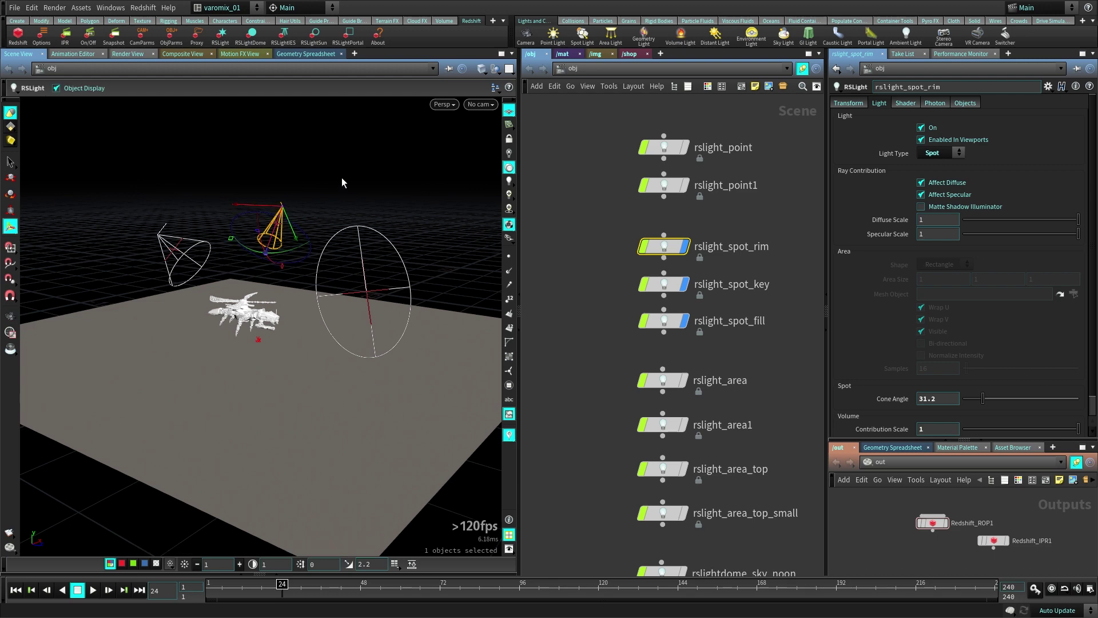
pyautogui.click(366, 258)
pyautogui.keyDown('alt'); pyautogui.moveTo(407, 233); pyautogui.dragTo(376, 221); pyautogui.keyUp('alt')
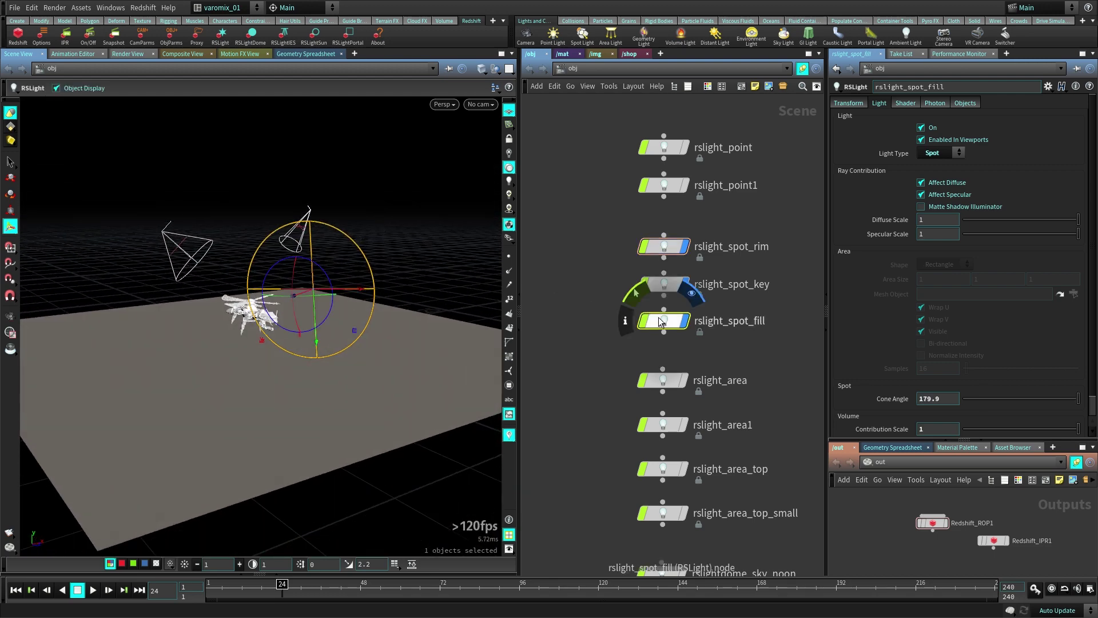
# - Return to the render view and review rslight_spot_fill's cone angle and volume settings
pyautogui.click(129, 54)
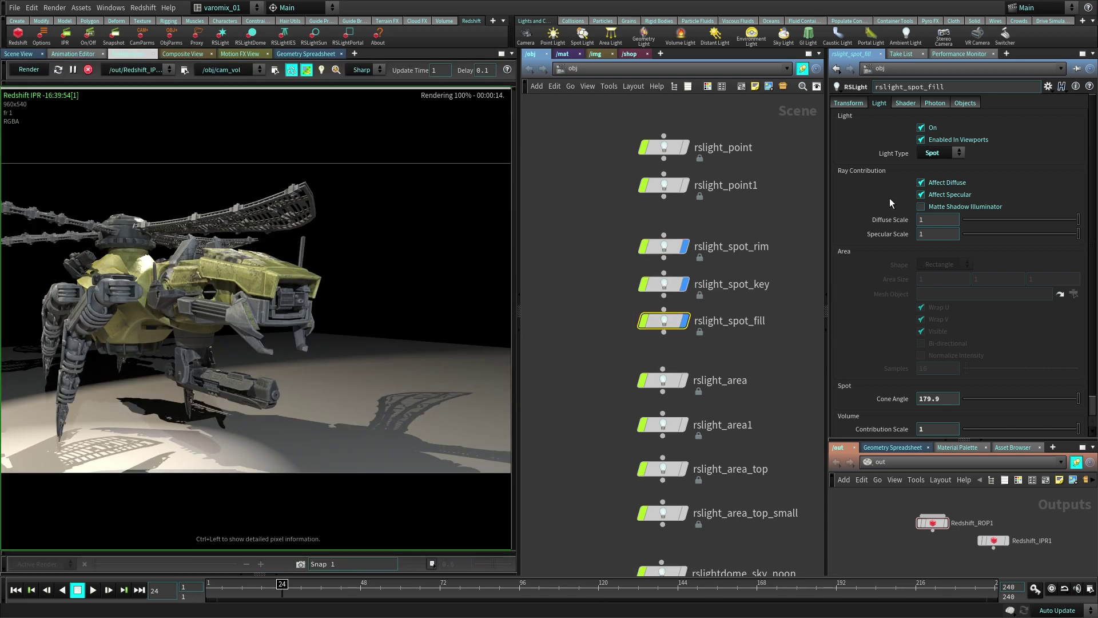
pyautogui.scroll(-1, 873, 278)
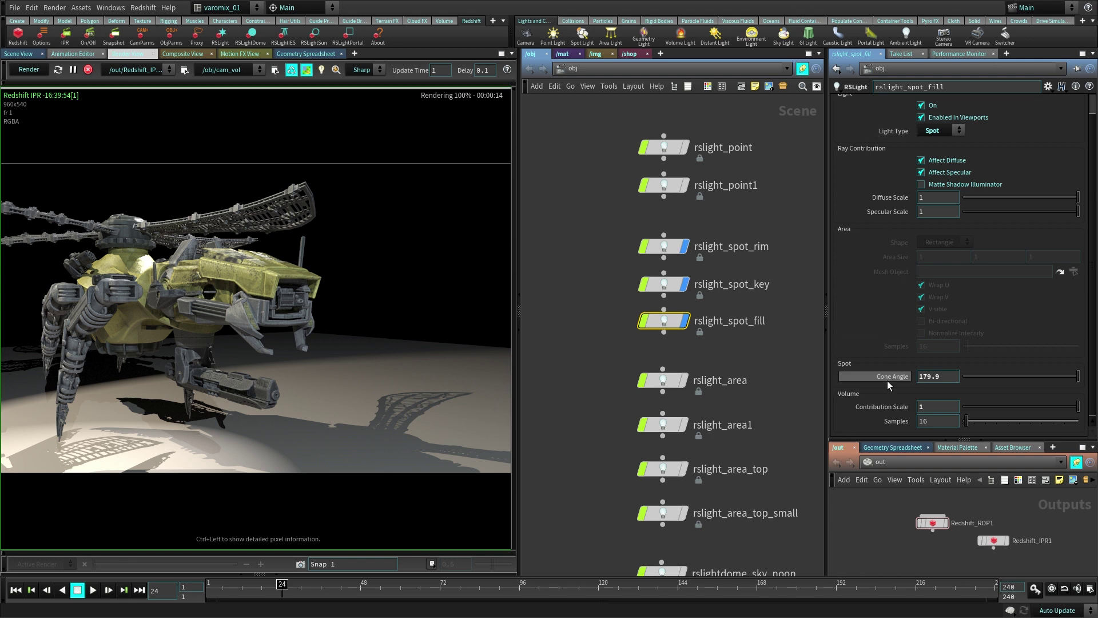
pyautogui.click(981, 439)
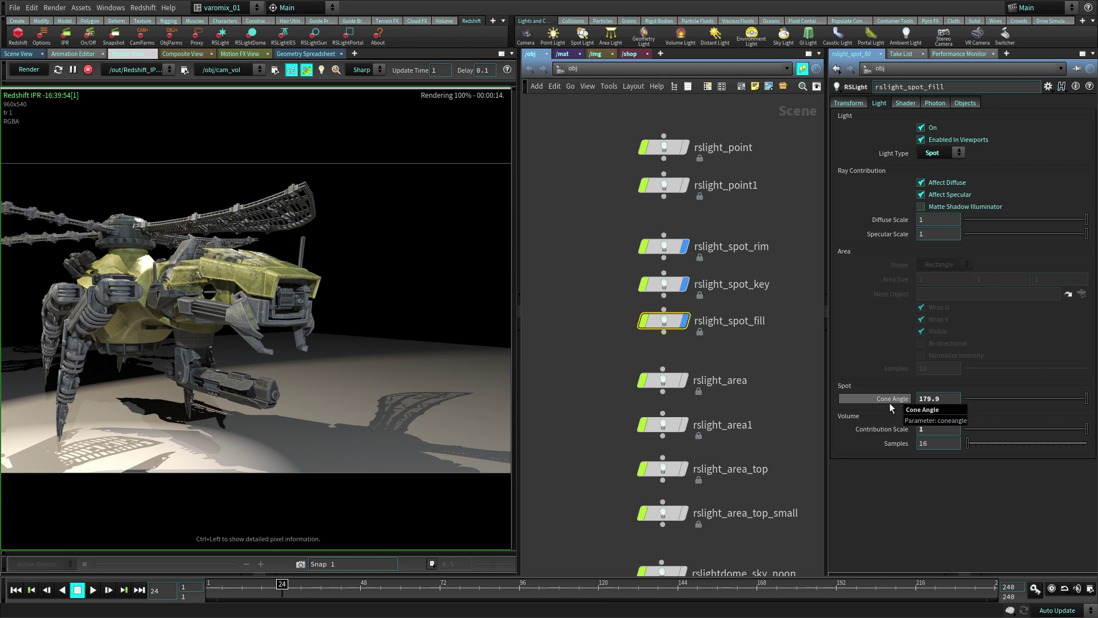
# - Set the shader fall-off angle of rslight_spot_key to 0
pyautogui.click(905, 102)
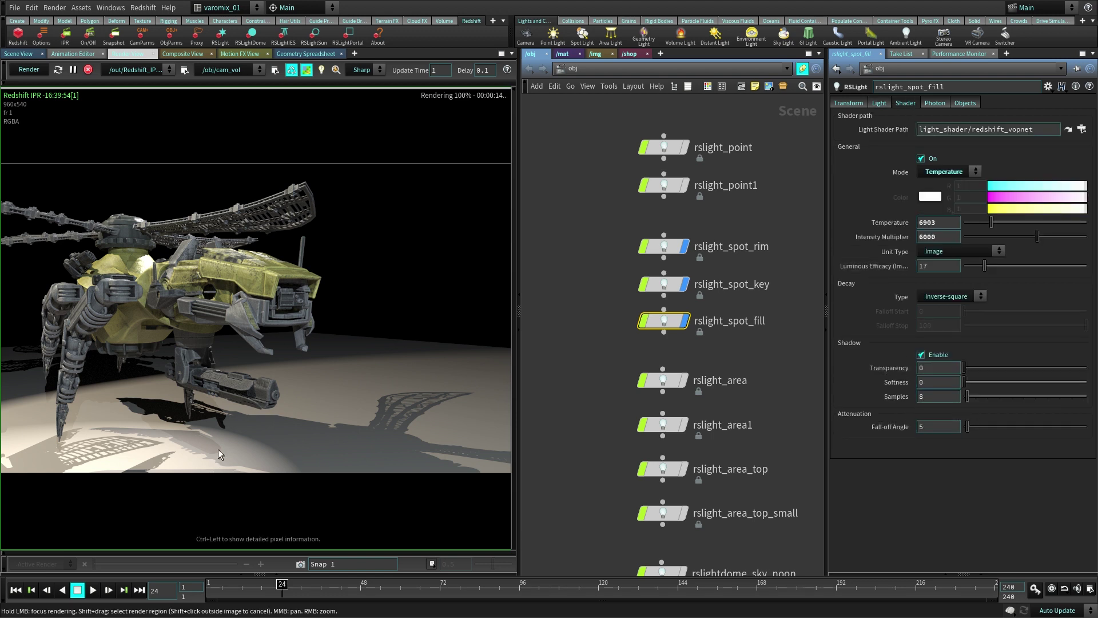
pyautogui.click(664, 284)
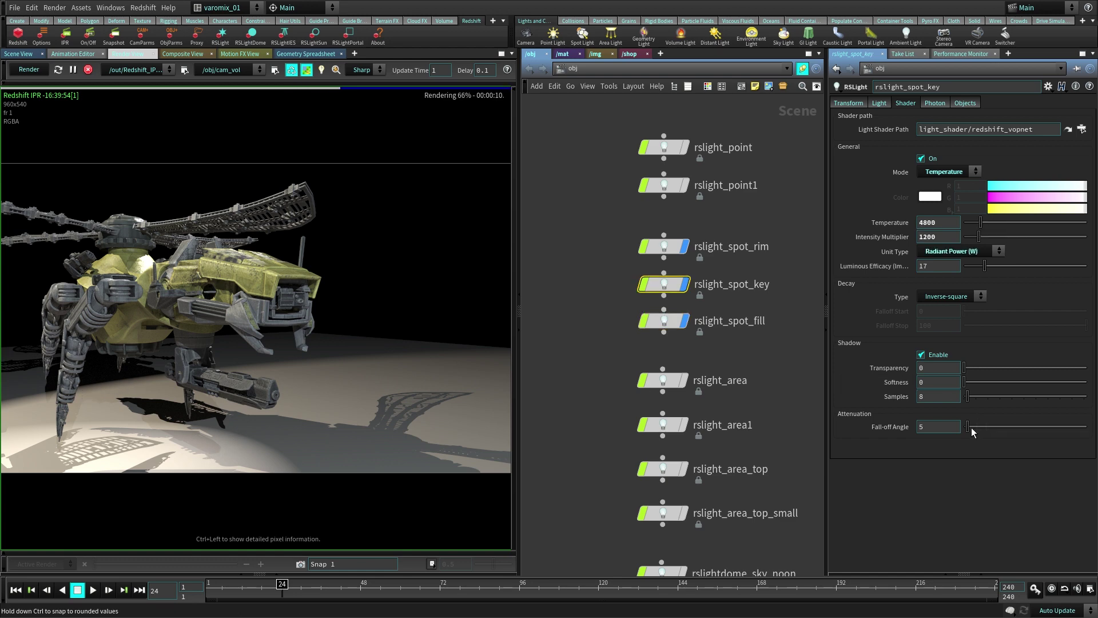
pyautogui.moveTo(968, 426)
pyautogui.mouseDown()
pyautogui.moveTo(1060, 438)
pyautogui.moveTo(962, 428)
pyautogui.mouseUp()
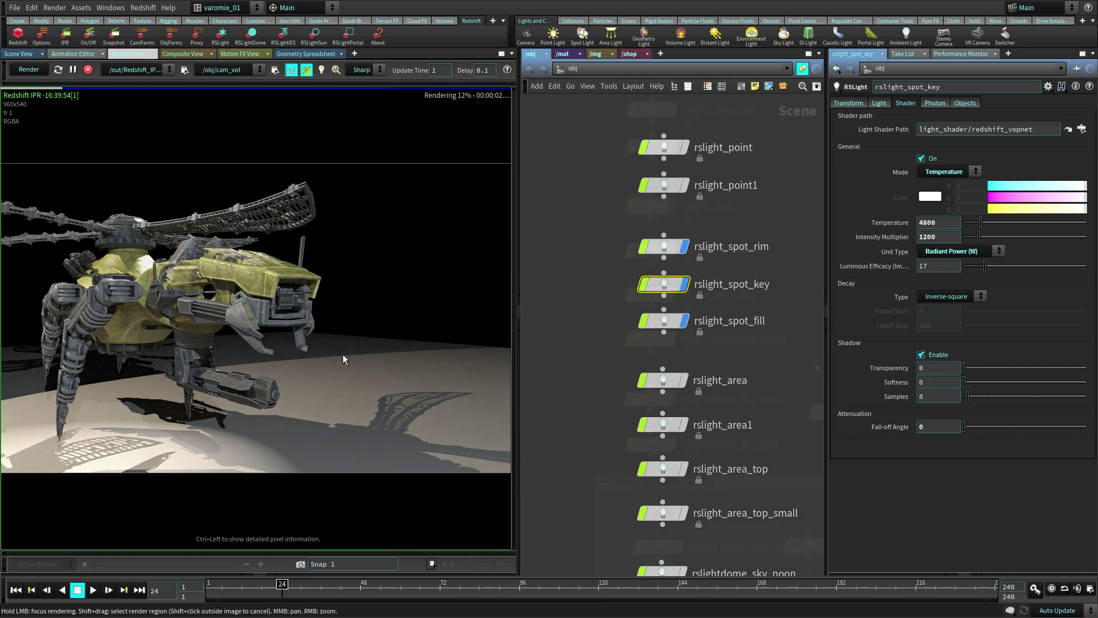
# - Select rslight_area and review its light type and area settings
pyautogui.click(664, 380)
pyautogui.moveTo(625, 380); pyautogui.dragTo(613, 205, button='middle')
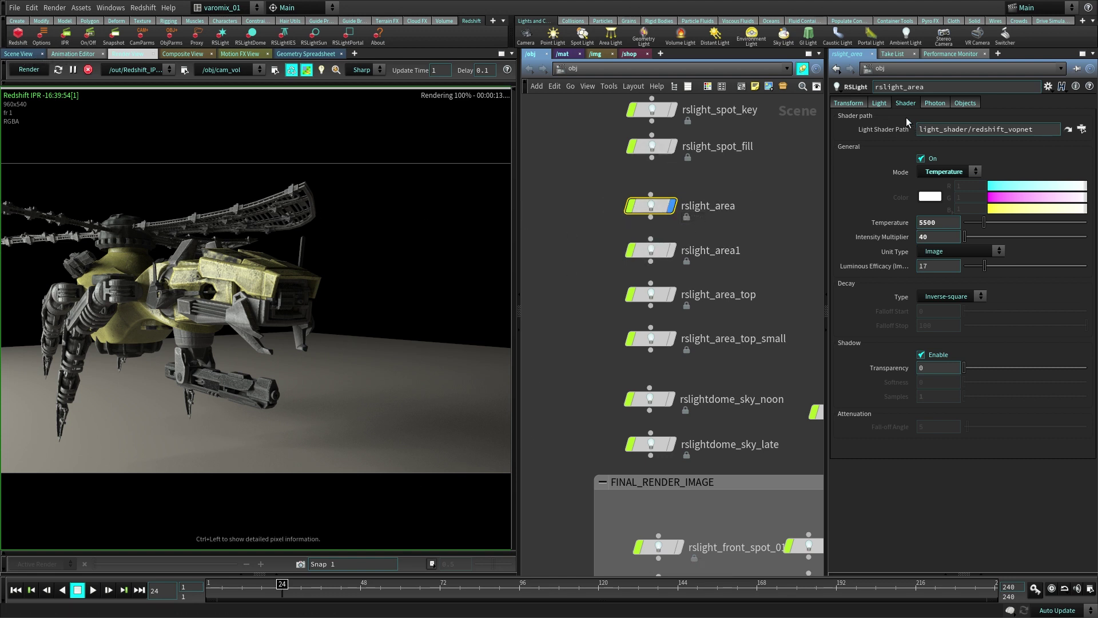
pyautogui.click(881, 104)
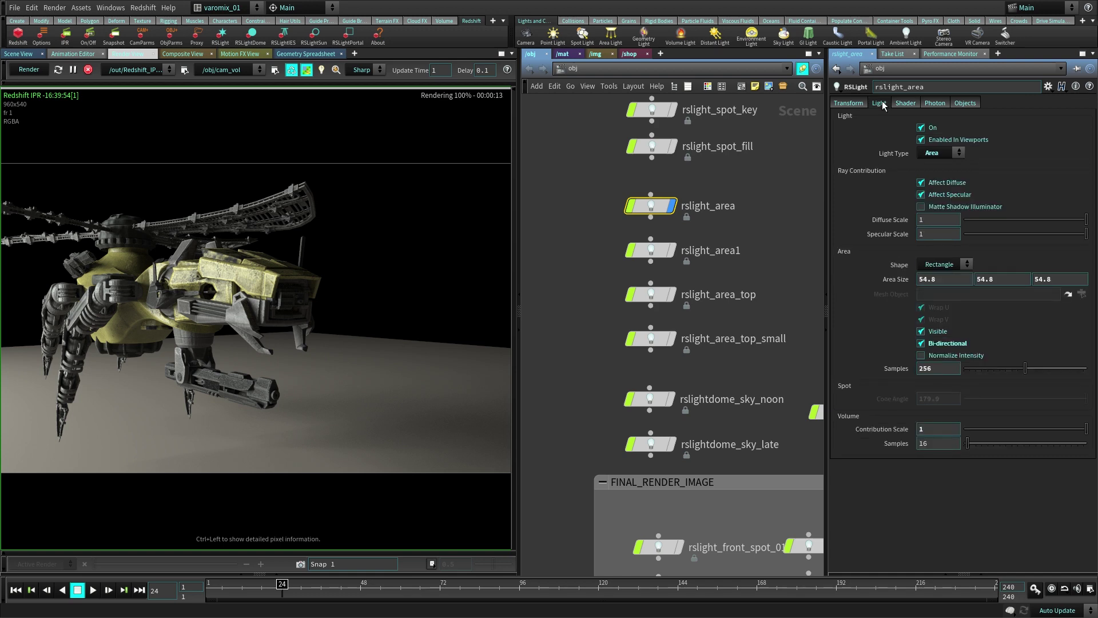
# - Inspect the rectangular area light's placement relative to the robot in the scene viewport
pyautogui.click(19, 54)
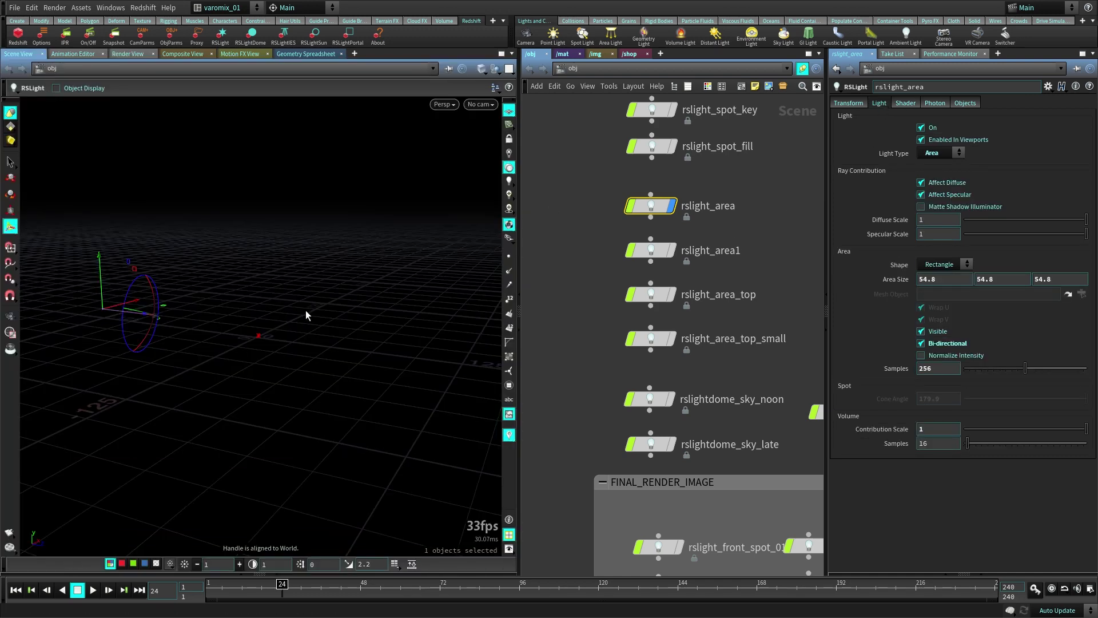
pyautogui.keyDown('alt'); pyautogui.moveTo(267, 319); pyautogui.dragTo(314, 347); pyautogui.keyUp('alt')
pyautogui.keyDown('alt'); pyautogui.moveTo(313, 347); pyautogui.dragTo(410, 363, button='right'); pyautogui.keyUp('alt')
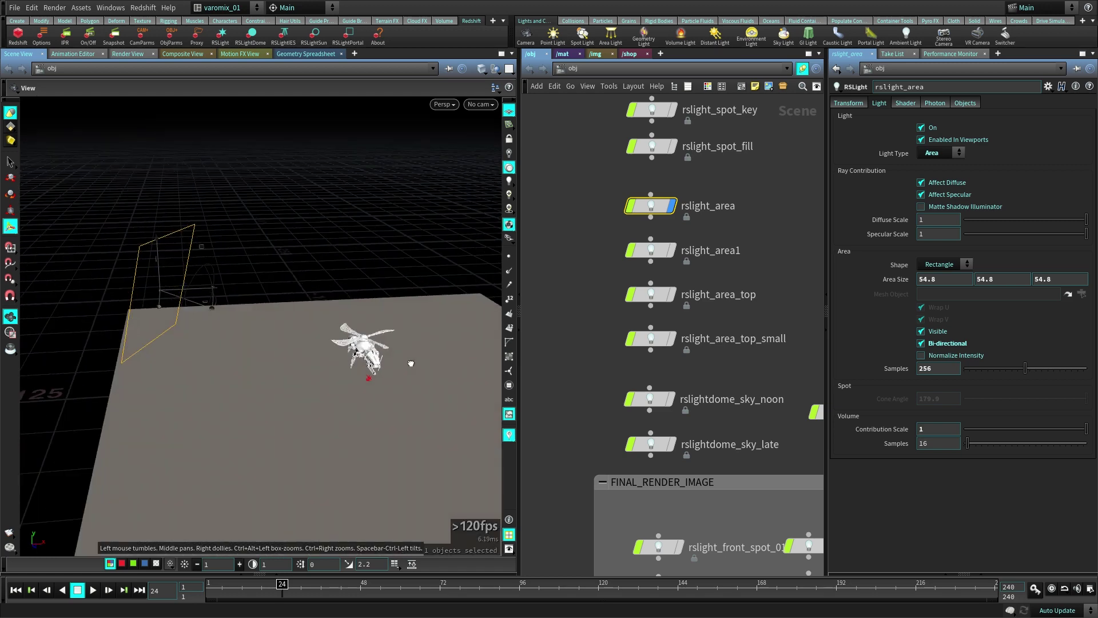
pyautogui.keyDown('alt'); pyautogui.moveTo(410, 363); pyautogui.dragTo(427, 362); pyautogui.keyUp('alt')
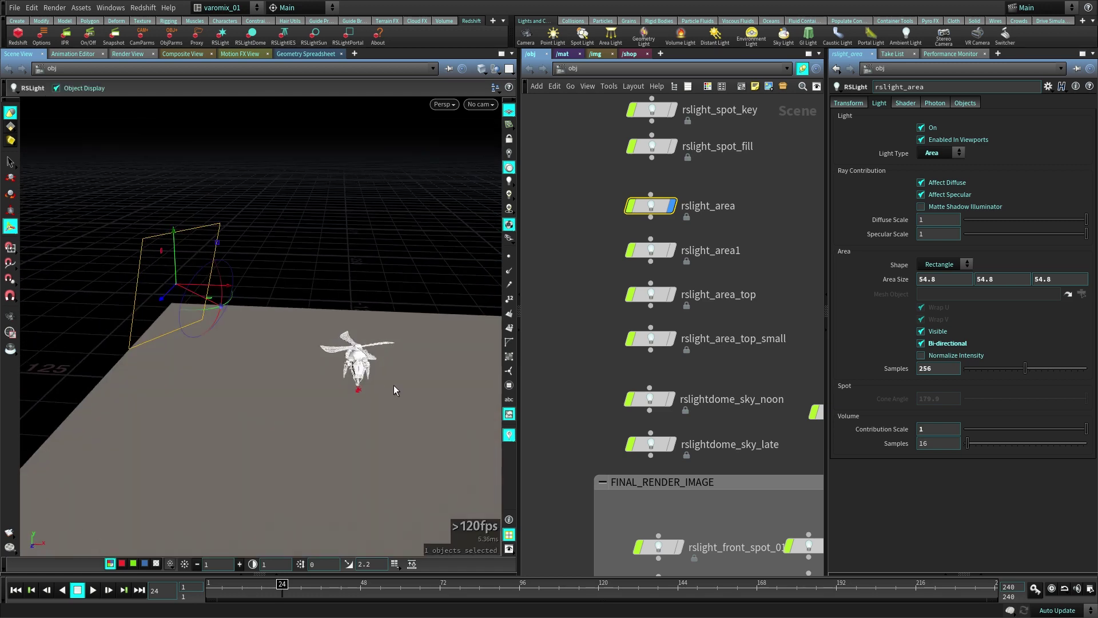
pyautogui.press('Escape')
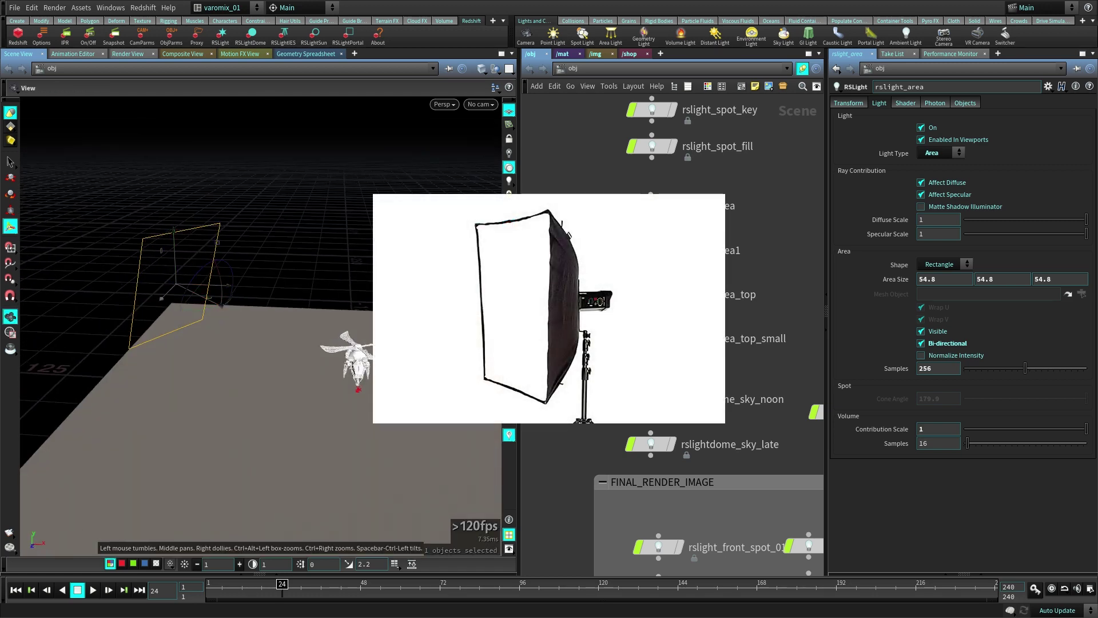
pyautogui.press('Return')
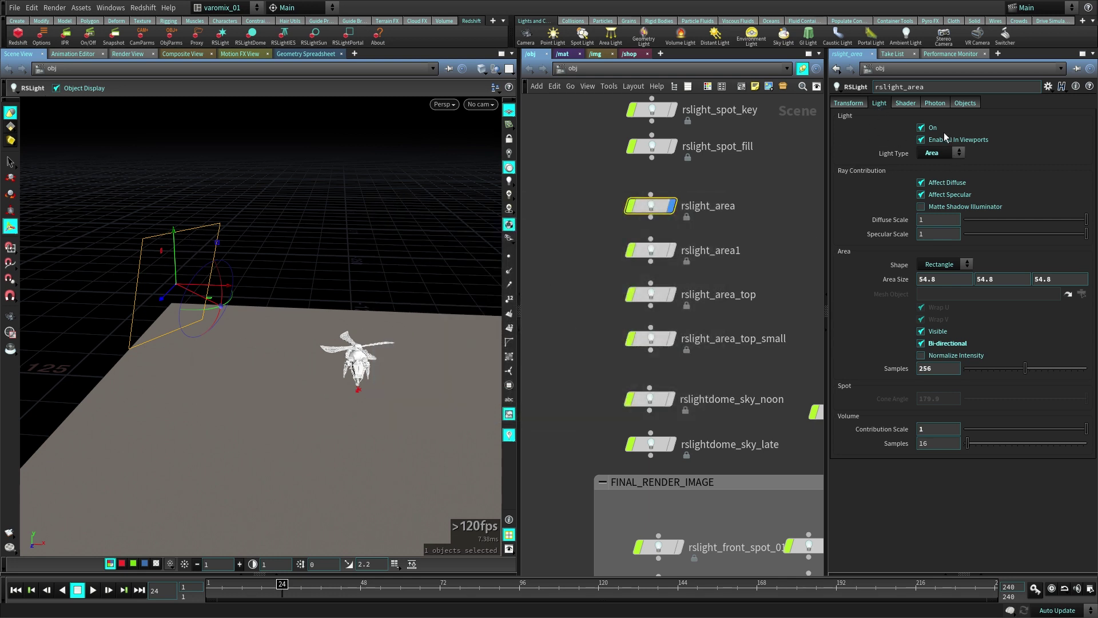
# - Try the Disc, Sphere and Cylinder area shapes on rslight_area, and return it to Rectangle
pyautogui.click(941, 153)
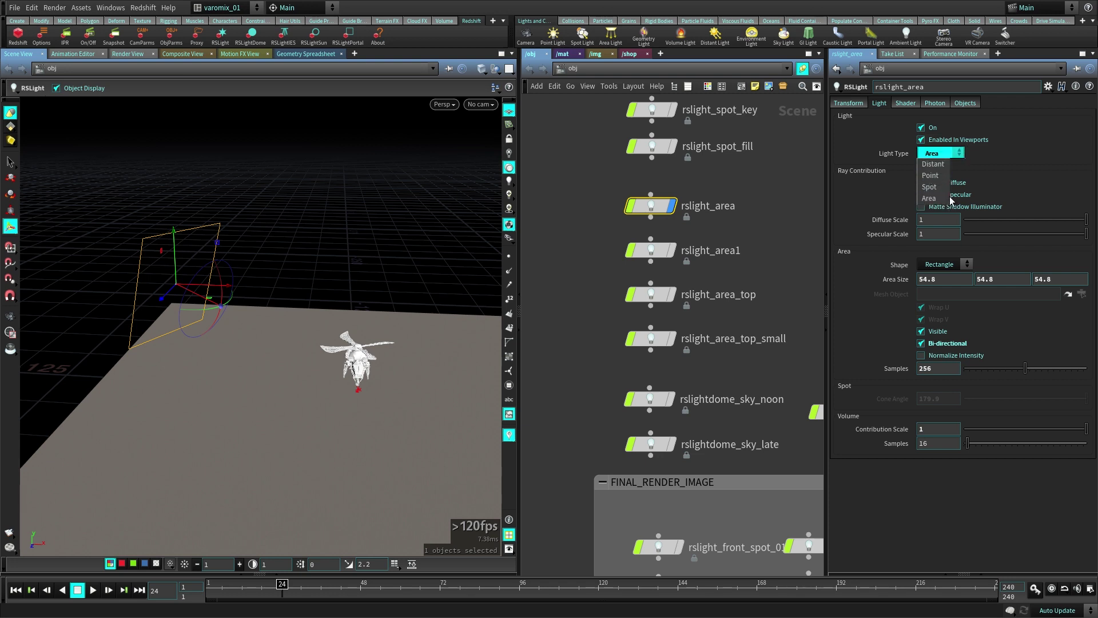
pyautogui.click(1007, 153)
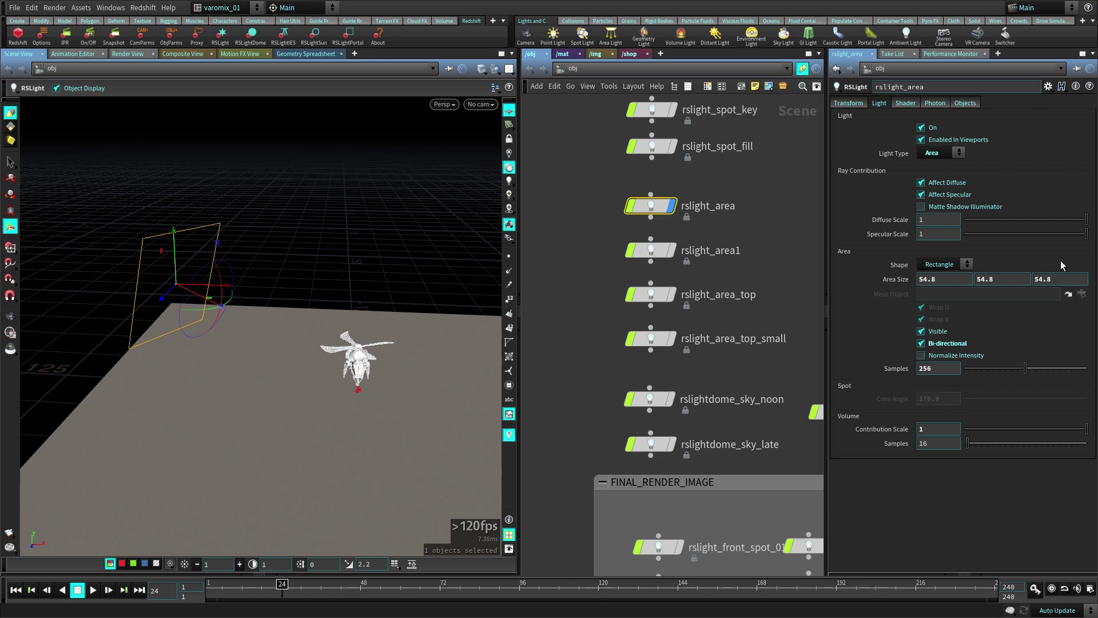
pyautogui.click(965, 265)
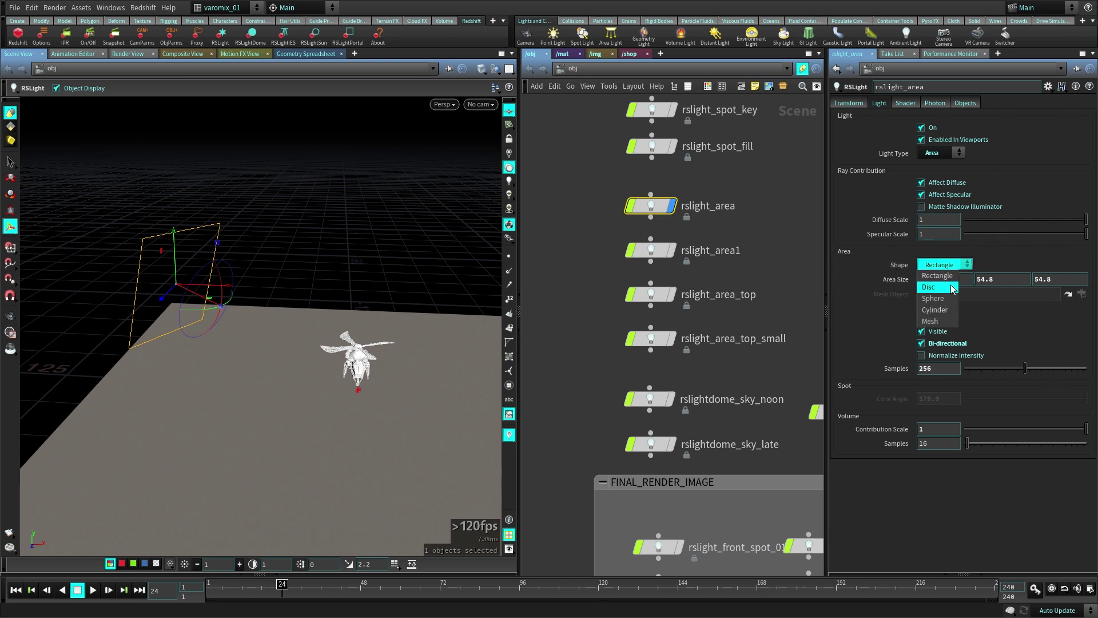
pyautogui.click(953, 287)
pyautogui.click(950, 265)
pyautogui.click(950, 298)
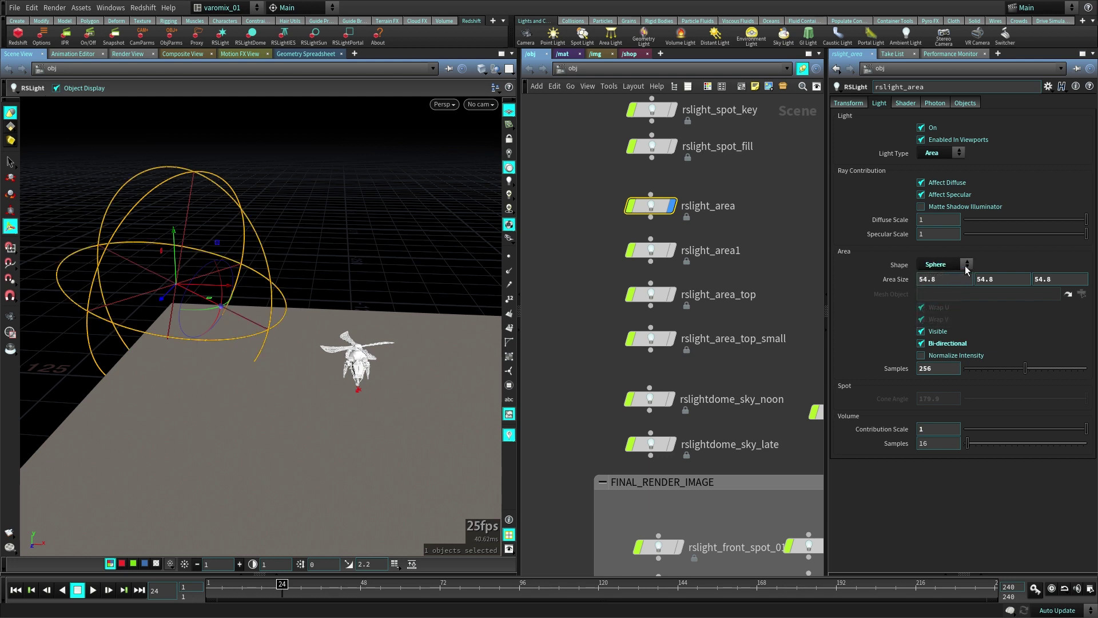
pyautogui.click(965, 265)
pyautogui.click(935, 309)
pyautogui.click(969, 264)
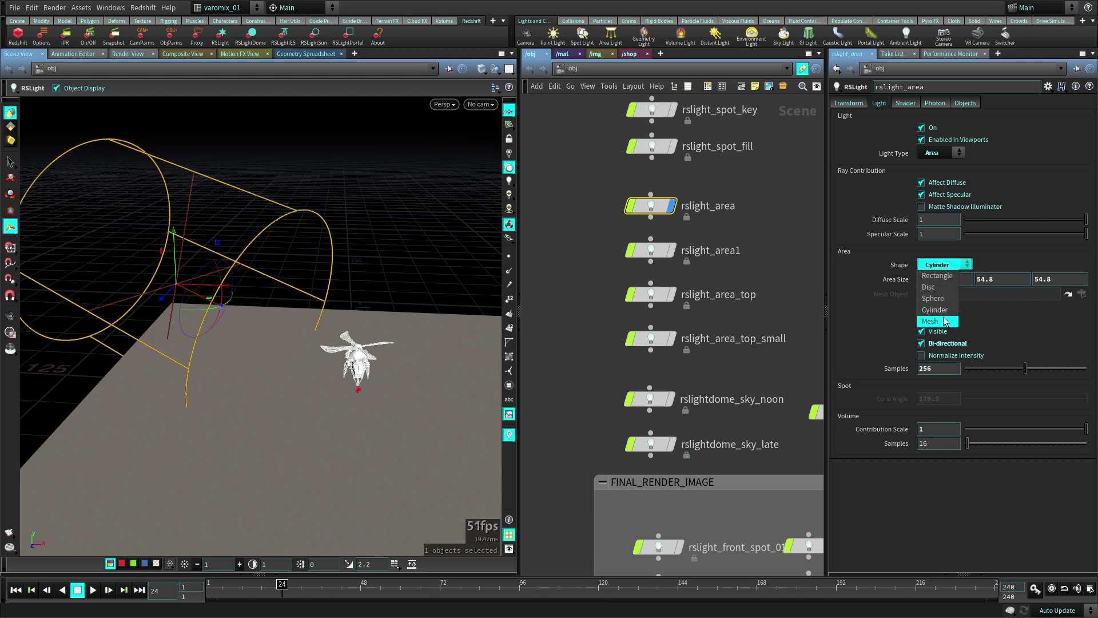
pyautogui.click(937, 275)
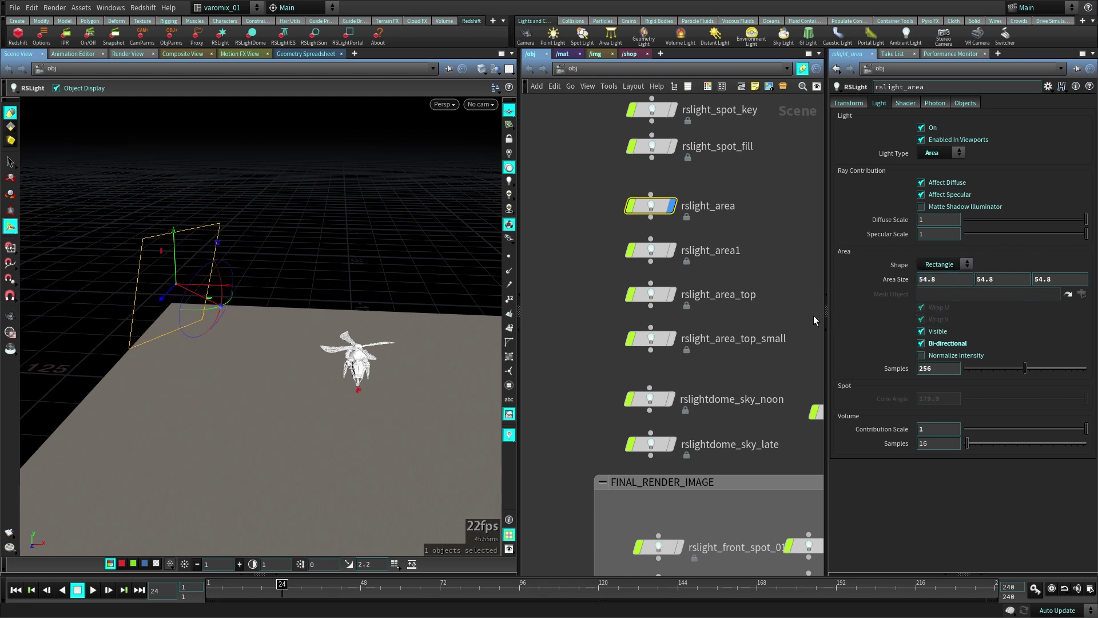
# - Test smaller and larger area sizes for rslight_area in the IPR render, finish at 75.9, and turn off its Visible option
pyautogui.moveTo(893, 278); pyautogui.dragTo(860, 300, button='middle')
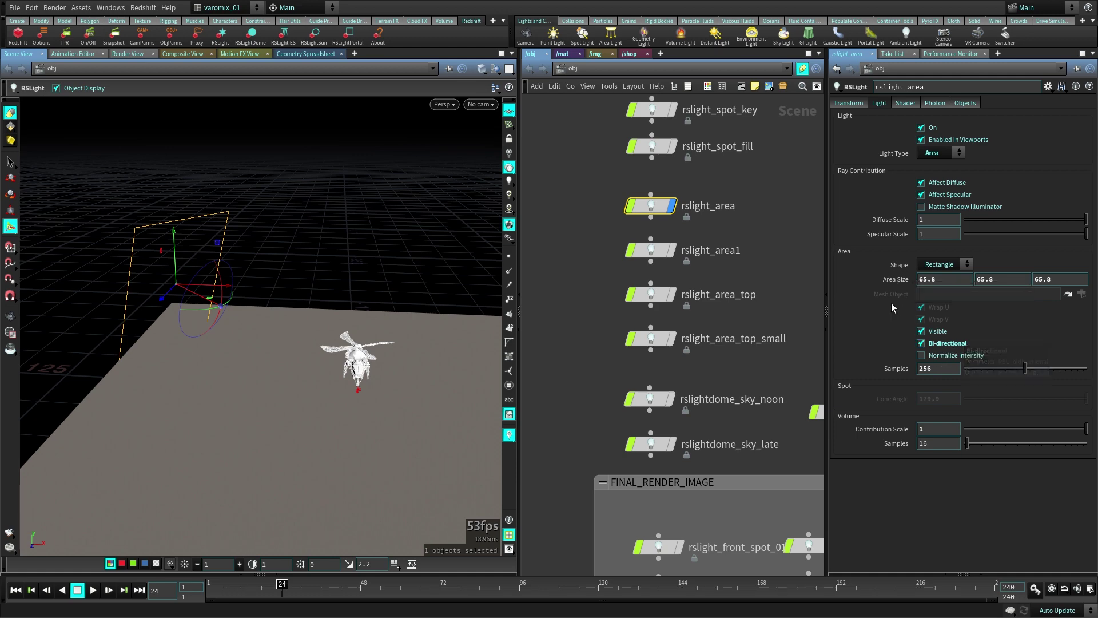
pyautogui.moveTo(898, 279); pyautogui.dragTo(449, 289, button='middle')
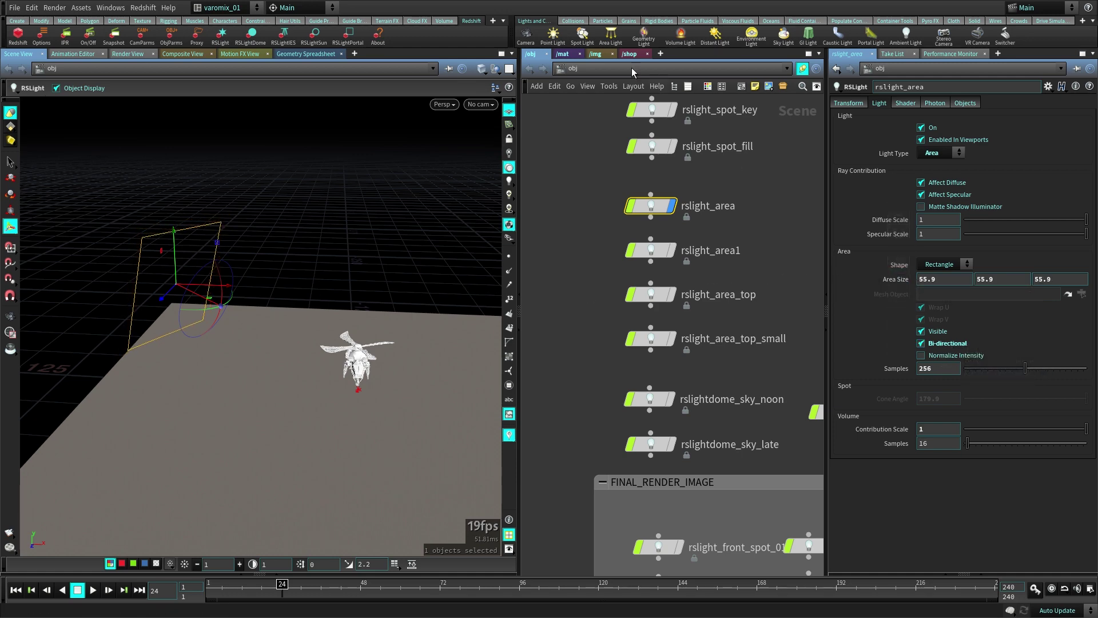
pyautogui.click(132, 54)
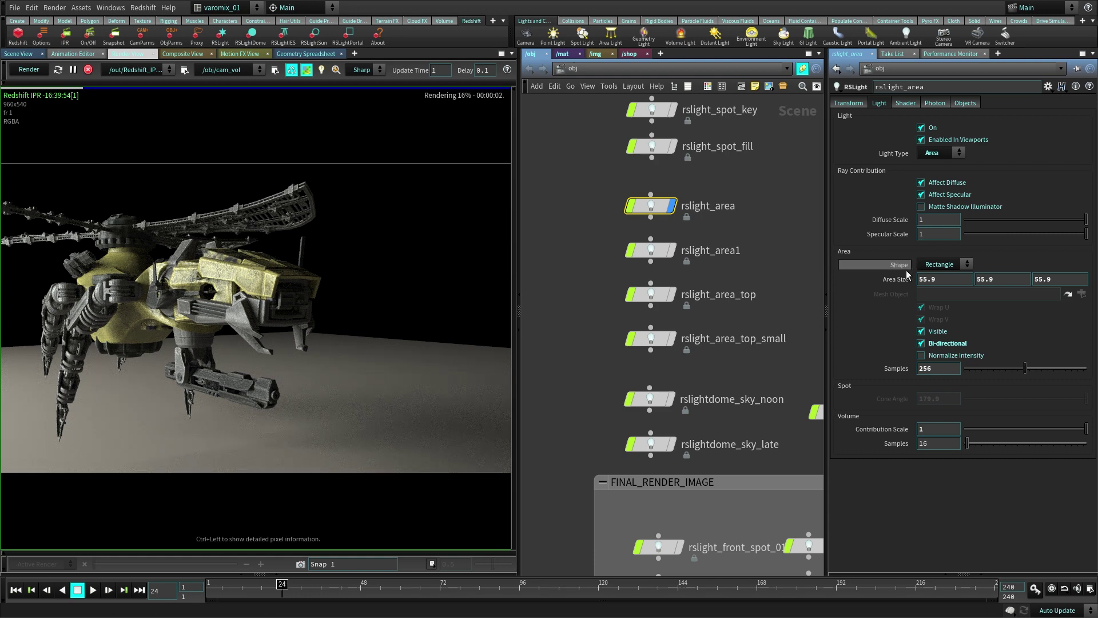
pyautogui.moveTo(903, 278); pyautogui.dragTo(916, 237, button='middle')
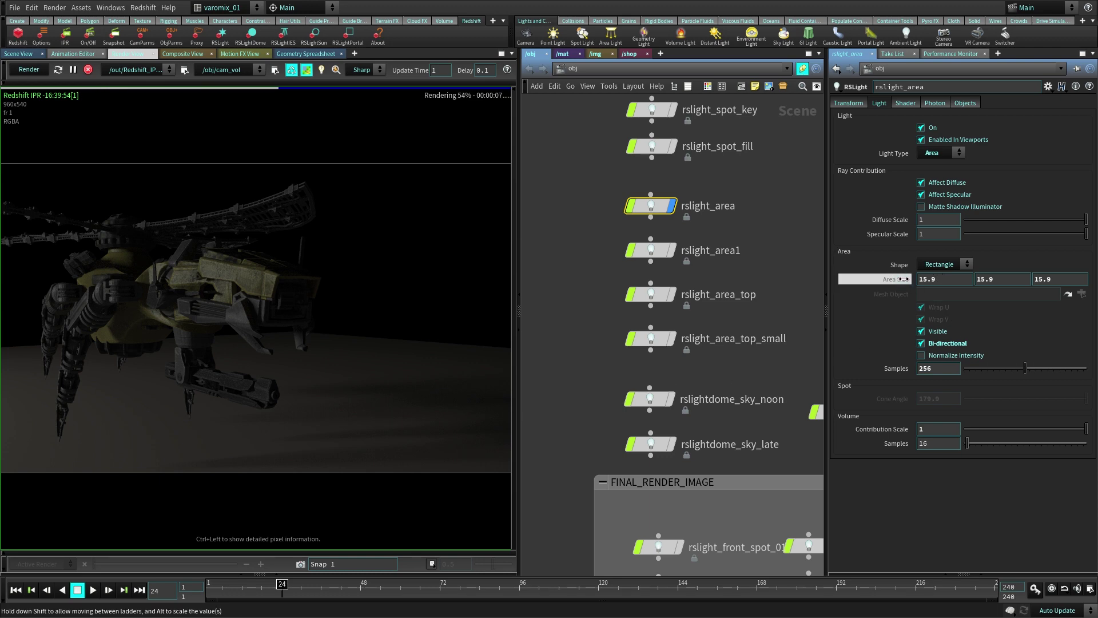
pyautogui.moveTo(884, 279); pyautogui.dragTo(943, 244, button='middle')
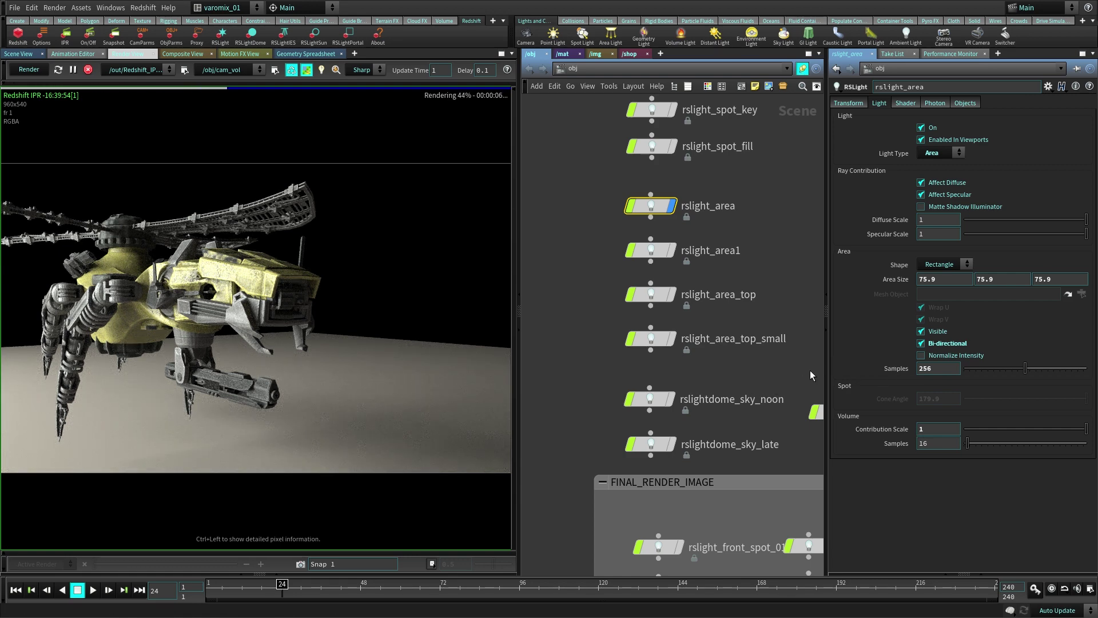
pyautogui.click(938, 335)
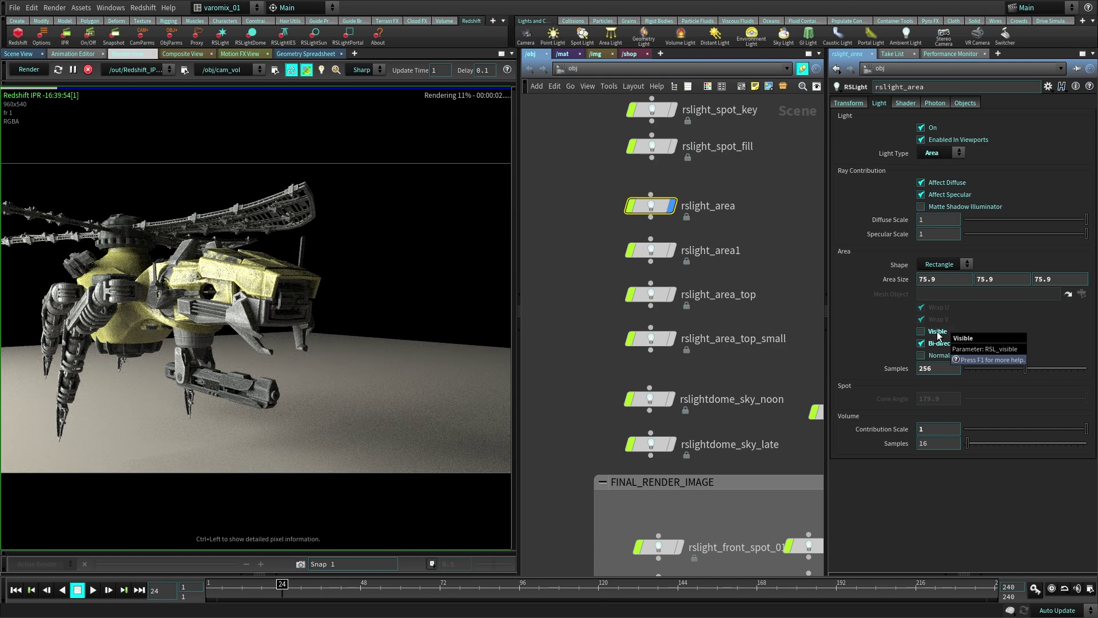
# - Change rslight_area2 to a Sphere shape and reduce its area size to 5.9
pyautogui.click(944, 264)
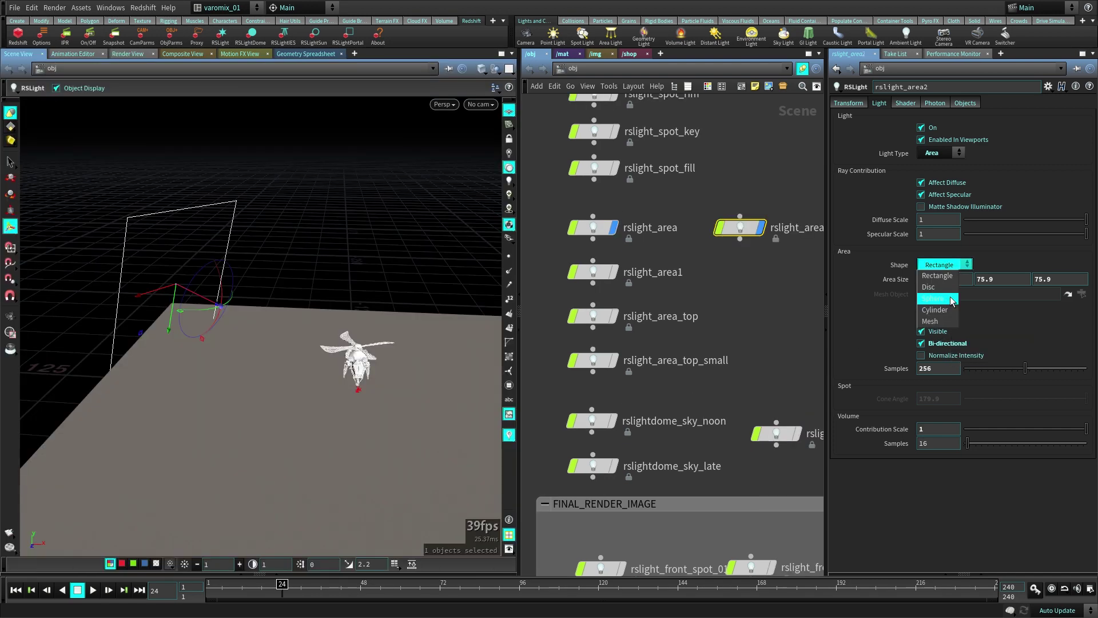
pyautogui.click(938, 298)
pyautogui.moveTo(890, 280)
pyautogui.mouseDown(button='middle')
pyautogui.moveTo(893, 236)
pyautogui.moveTo(881, 236)
pyautogui.moveTo(894, 284)
pyautogui.mouseUp(button='middle')
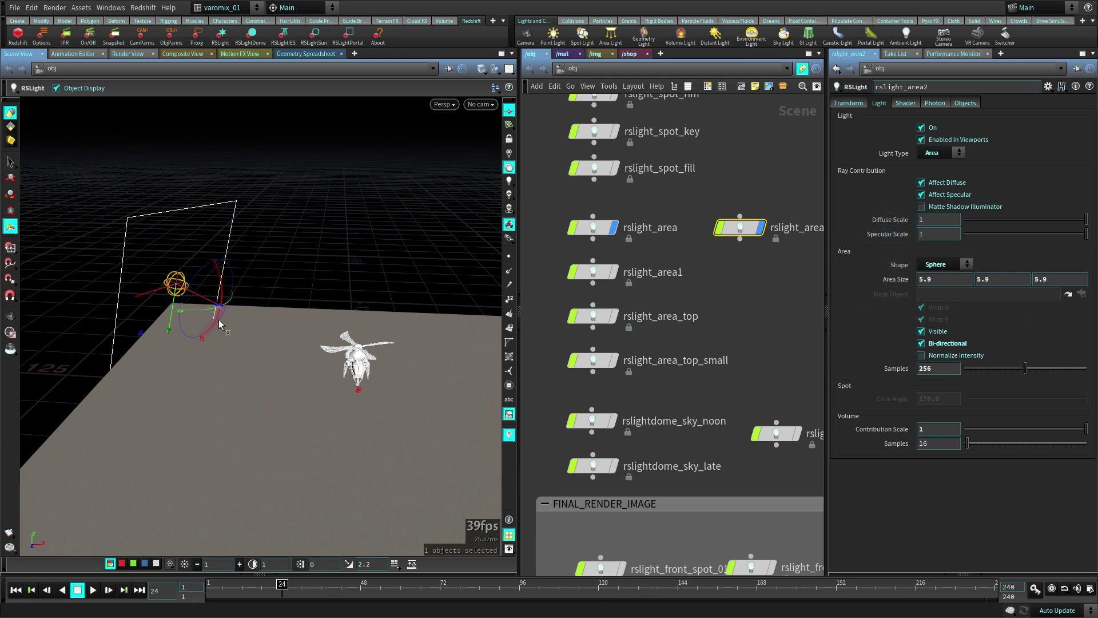
# - Align the transform handle to the world and move the spherical rslight_area2 beside the robot
pyautogui.press('m')
pyautogui.press('m')
pyautogui.moveTo(186, 290); pyautogui.dragTo(345, 354)
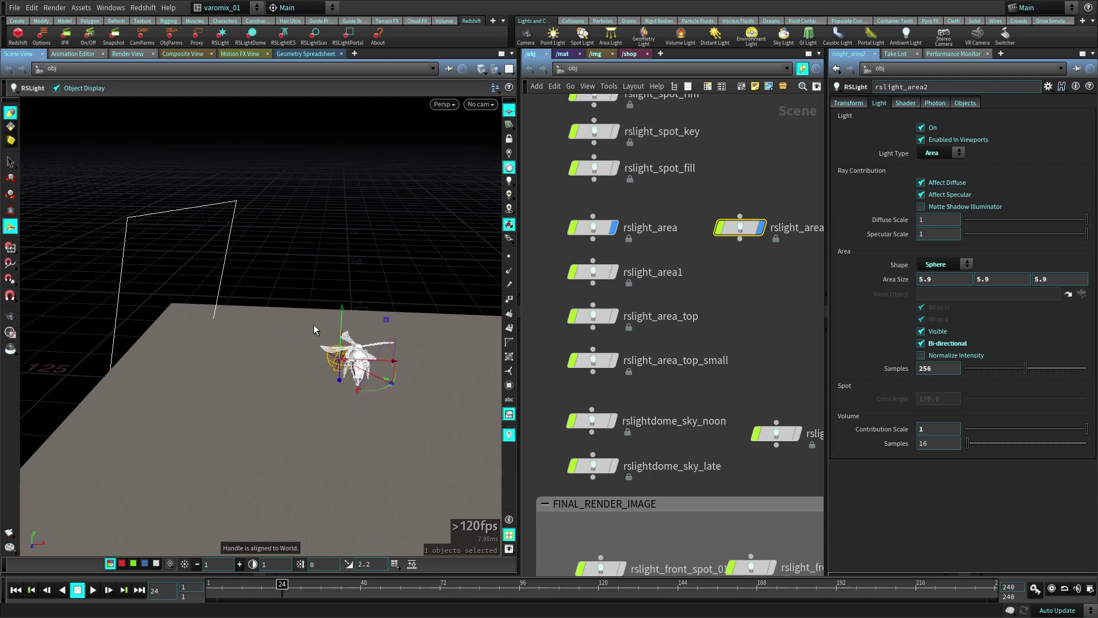
pyautogui.hotkey('space', 'g')
pyautogui.moveTo(221, 337); pyautogui.dragTo(380, 404)
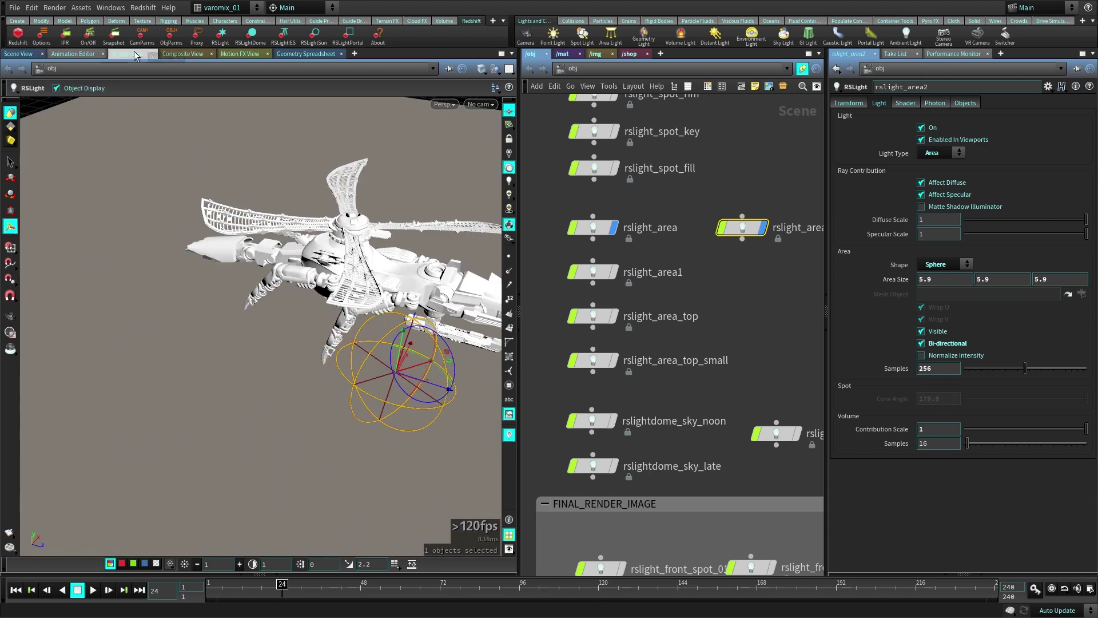
# - View the spherical light in the IPR render and turn off its Visible option
pyautogui.click(131, 54)
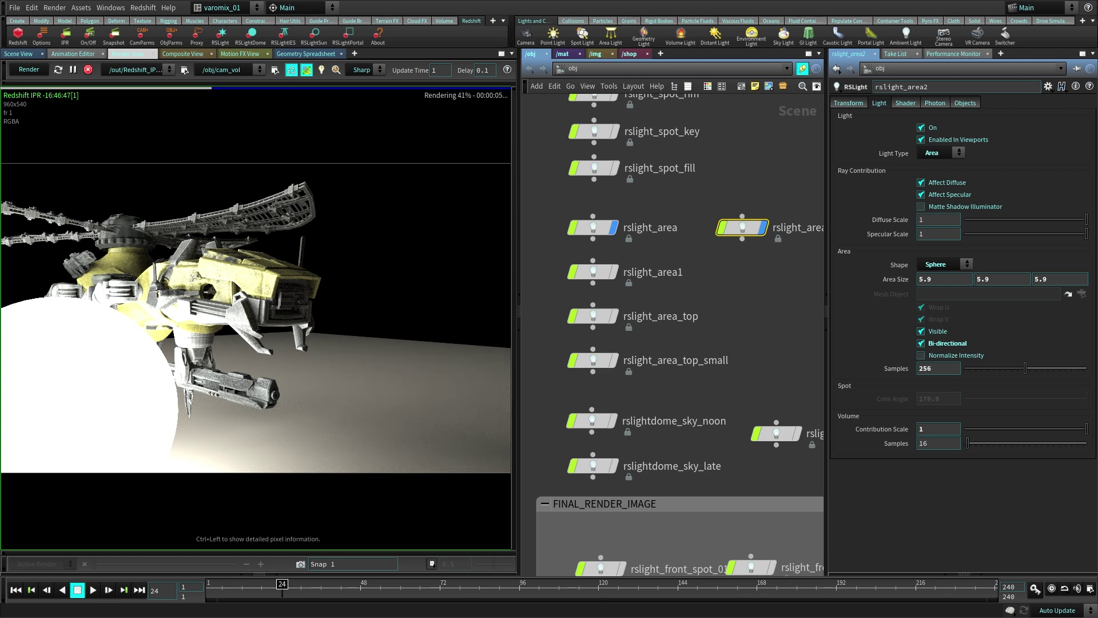
pyautogui.click(936, 335)
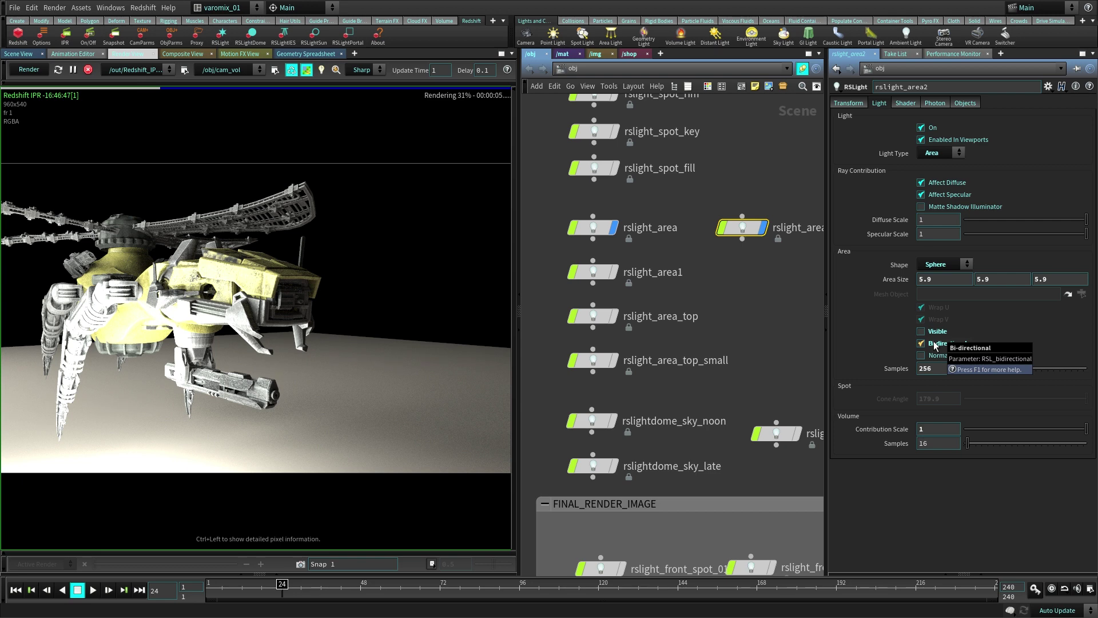
# - Compare rslight_area3 with Bi-directional off and on in the IPR render, and enable Normalize Intensity
pyautogui.click(593, 230)
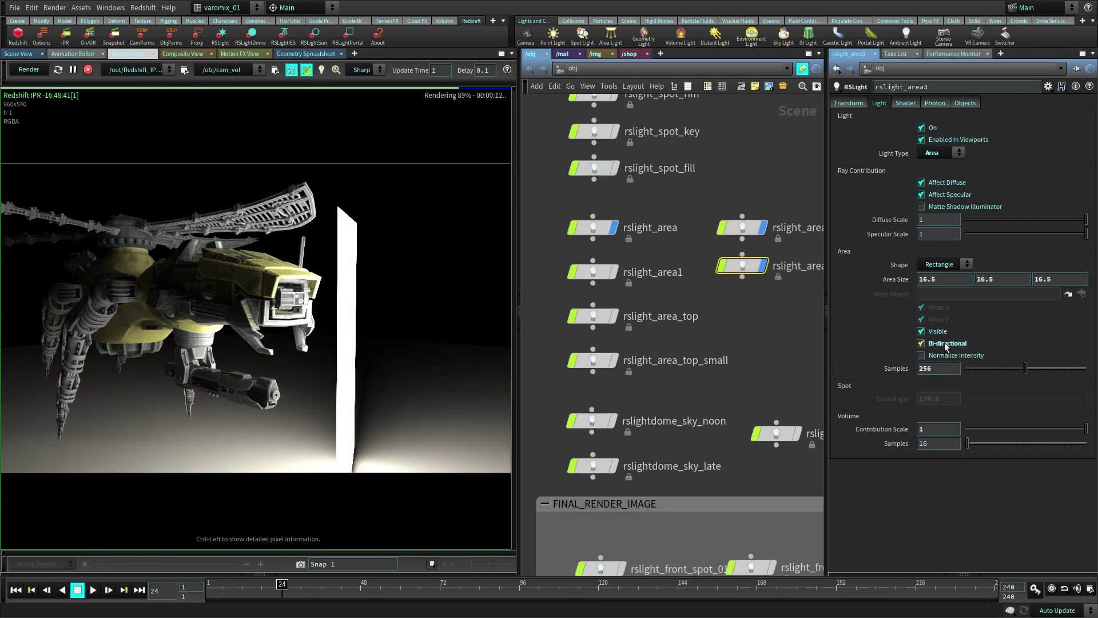
pyautogui.click(945, 342)
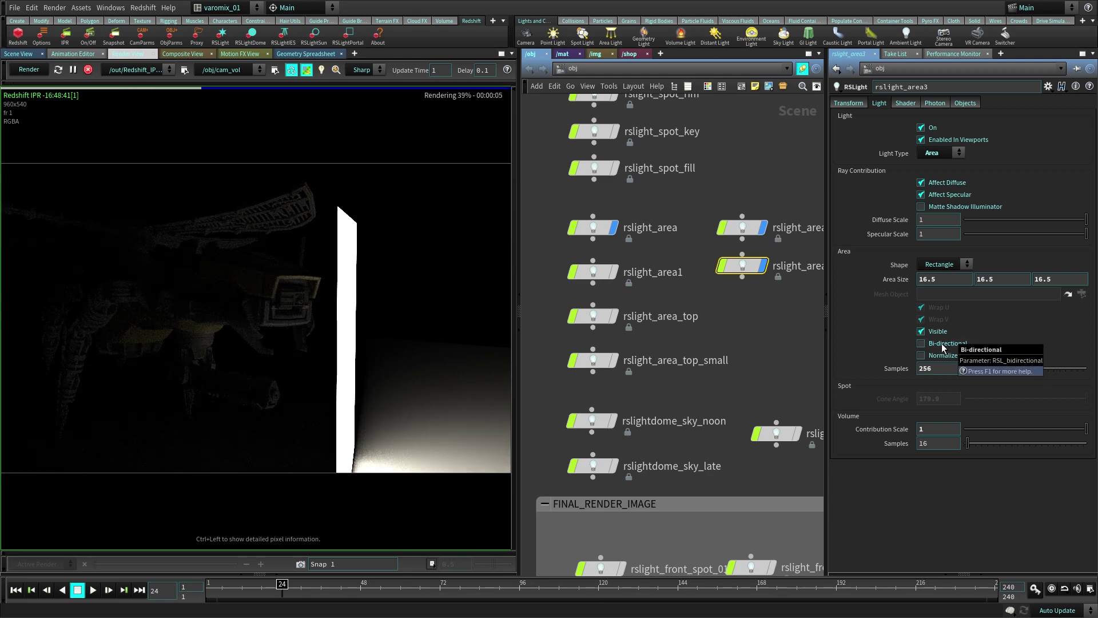
pyautogui.click(942, 343)
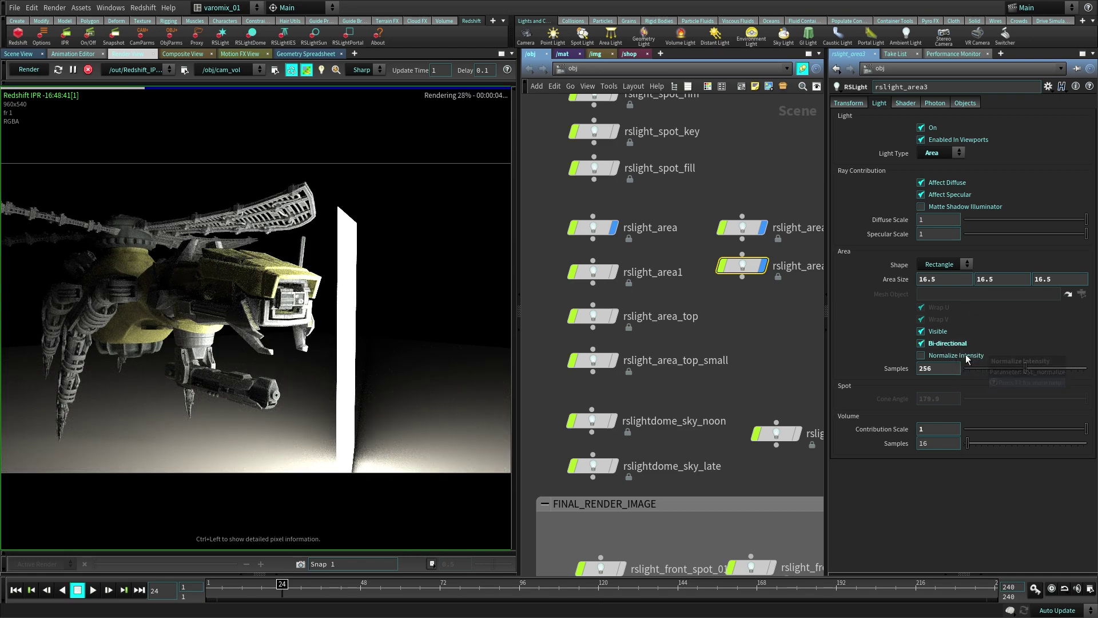
pyautogui.click(965, 356)
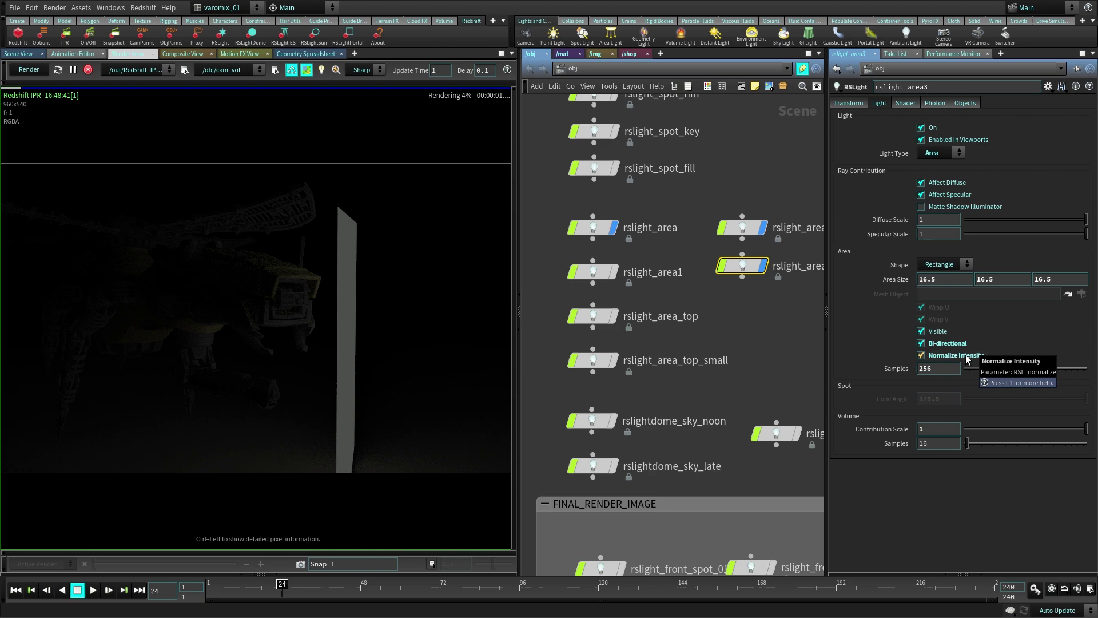
# - Turn rslight_area on and enable its Normalize Intensity option
pyautogui.click(589, 229)
pyautogui.click(922, 128)
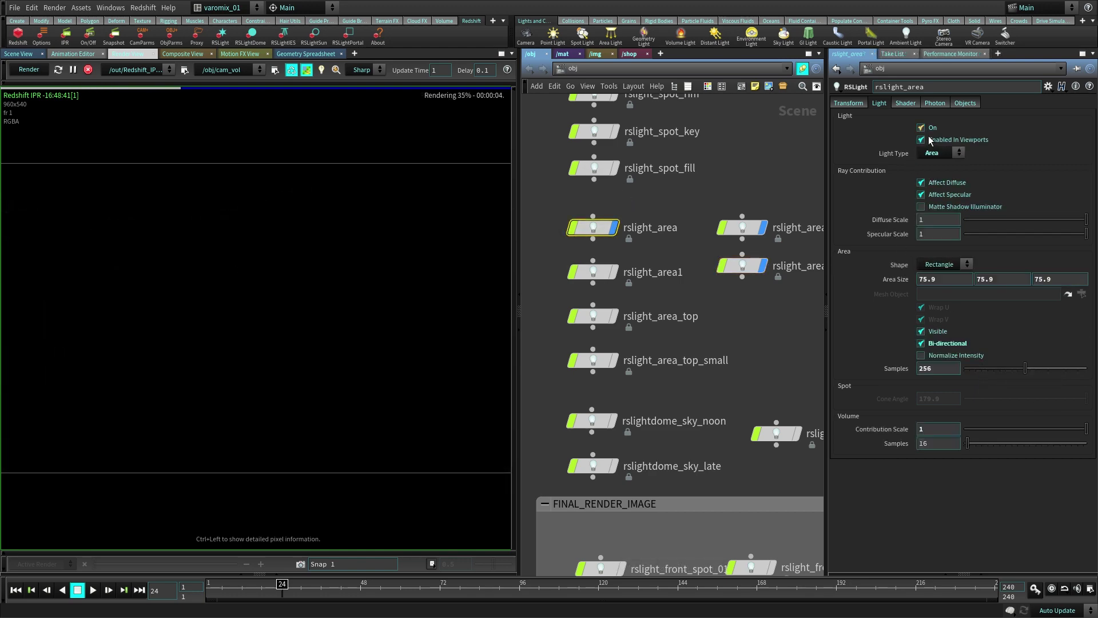
pyautogui.click(950, 357)
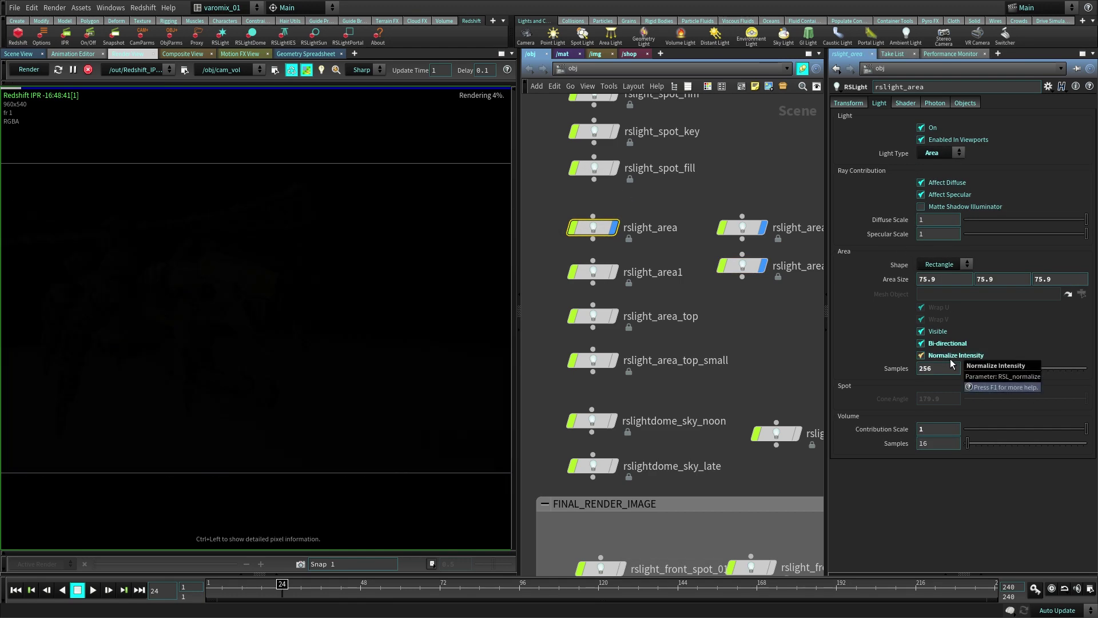
# - Raise the shader intensity multiplier of rslight_area to about 1168 and return to its light settings
pyautogui.click(906, 104)
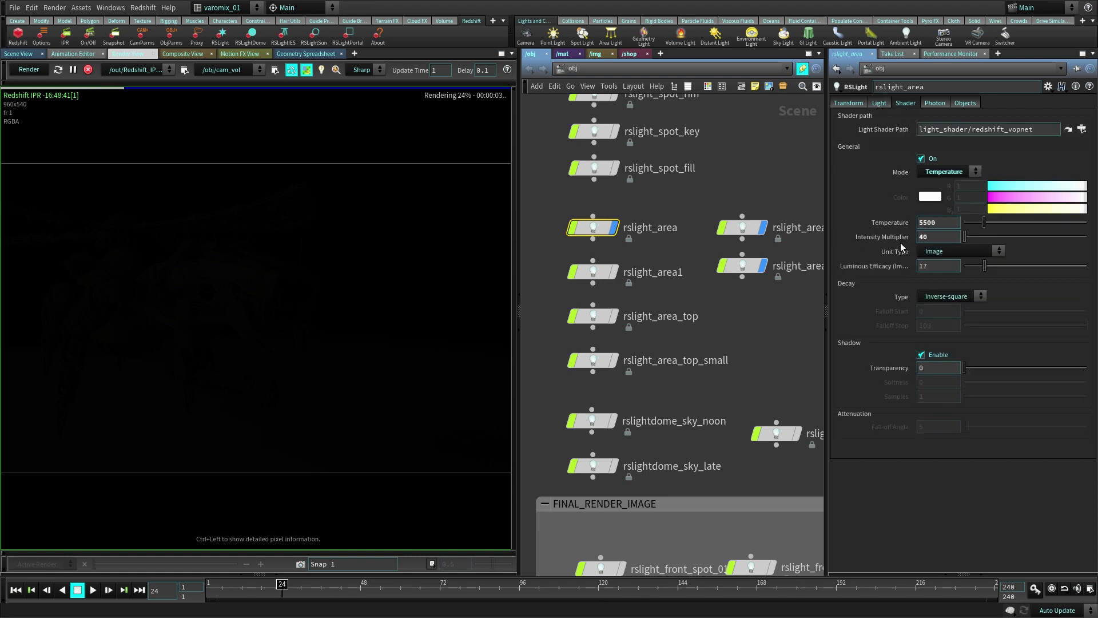
pyautogui.moveTo(970, 236); pyautogui.dragTo(1024, 239)
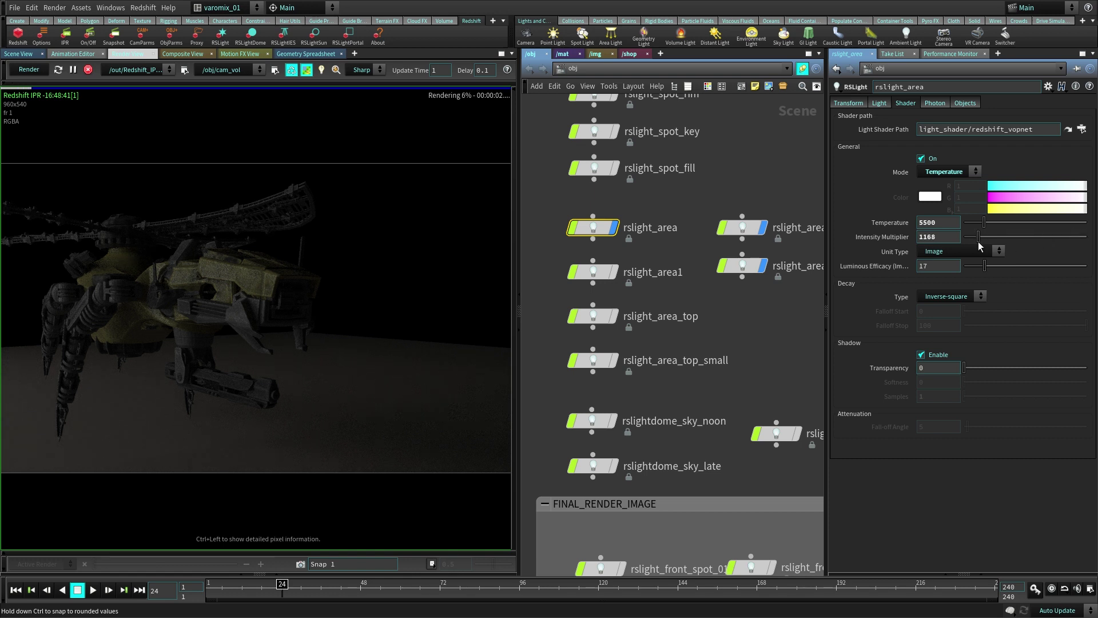
pyautogui.click(875, 104)
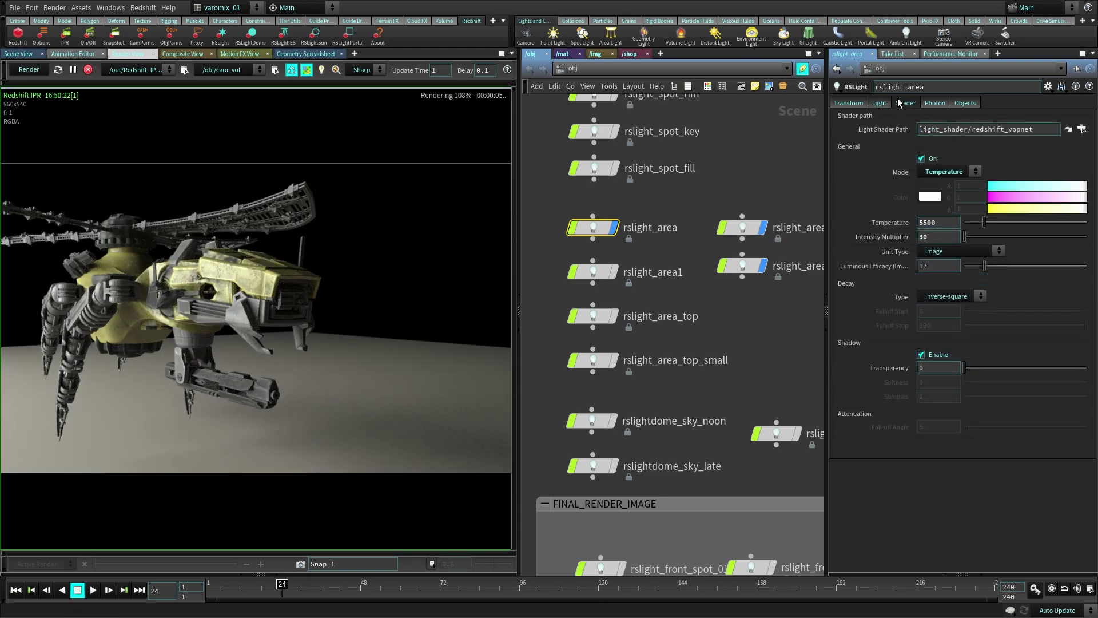
# - Set the area samples of rslight_area to 128
pyautogui.click(880, 105)
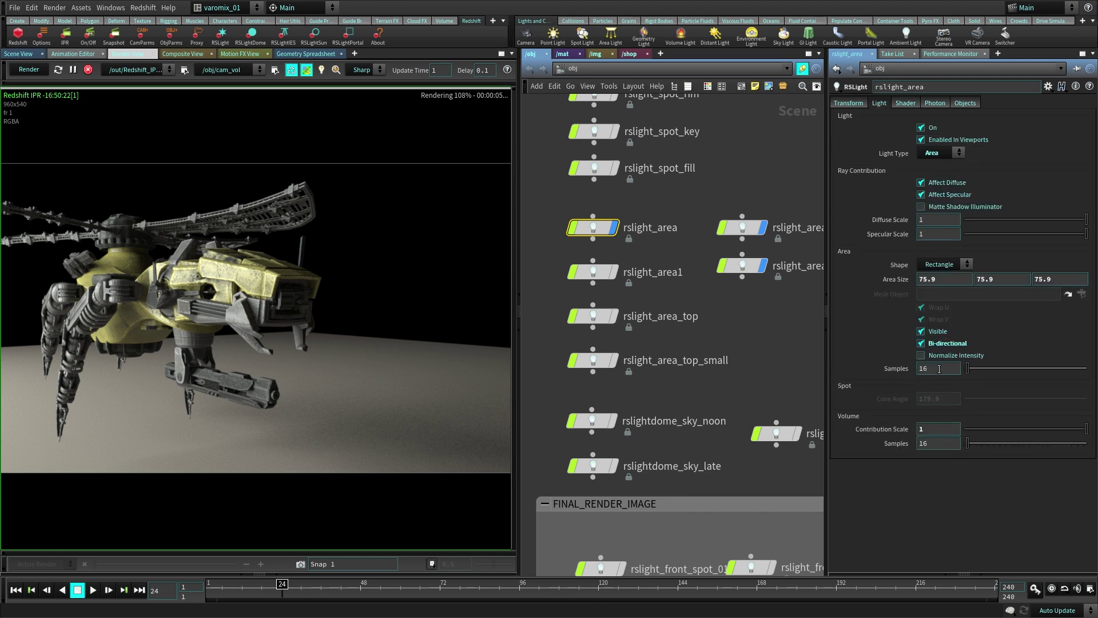
pyautogui.write('128')
pyautogui.press('Return')
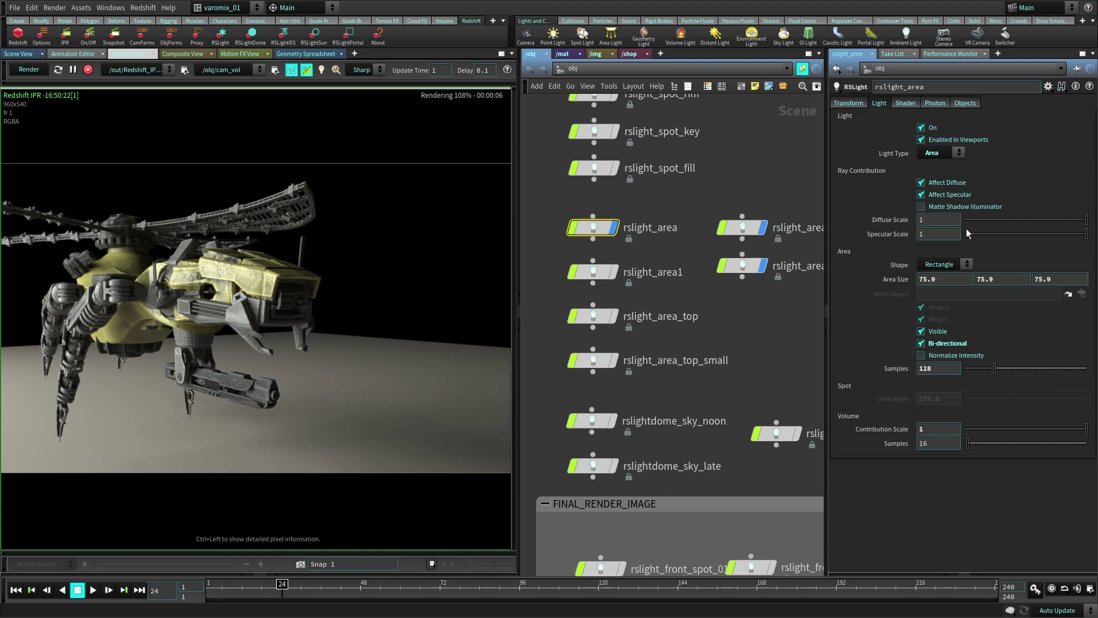
# - Review rslight_area's shader shadow settings, and try adjusting its area size as the control for shadow softness
pyautogui.click(907, 104)
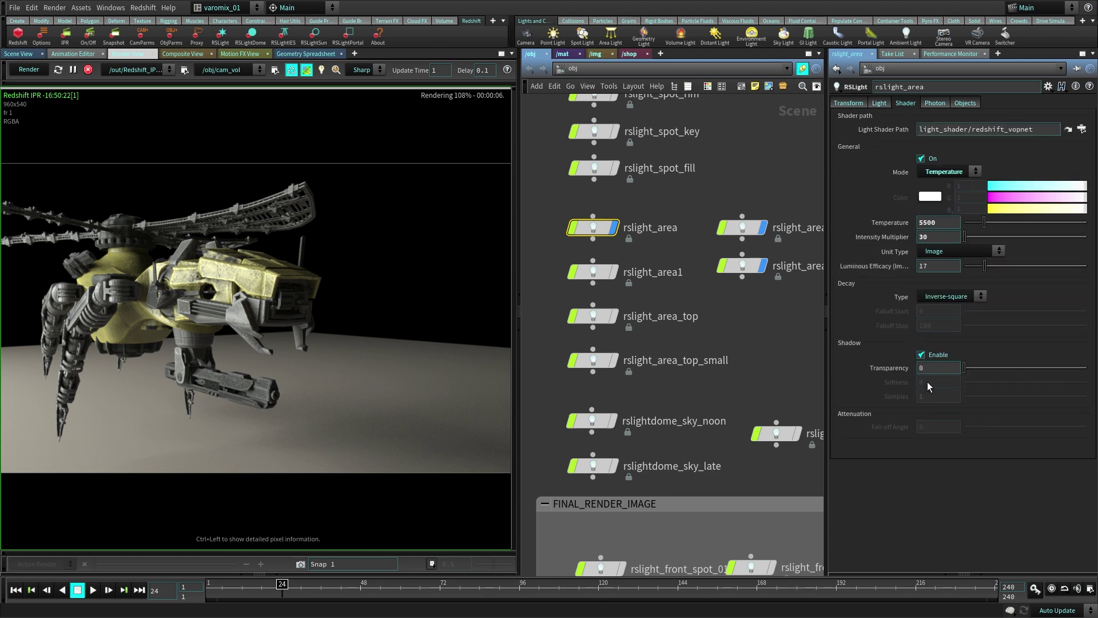
pyautogui.click(879, 104)
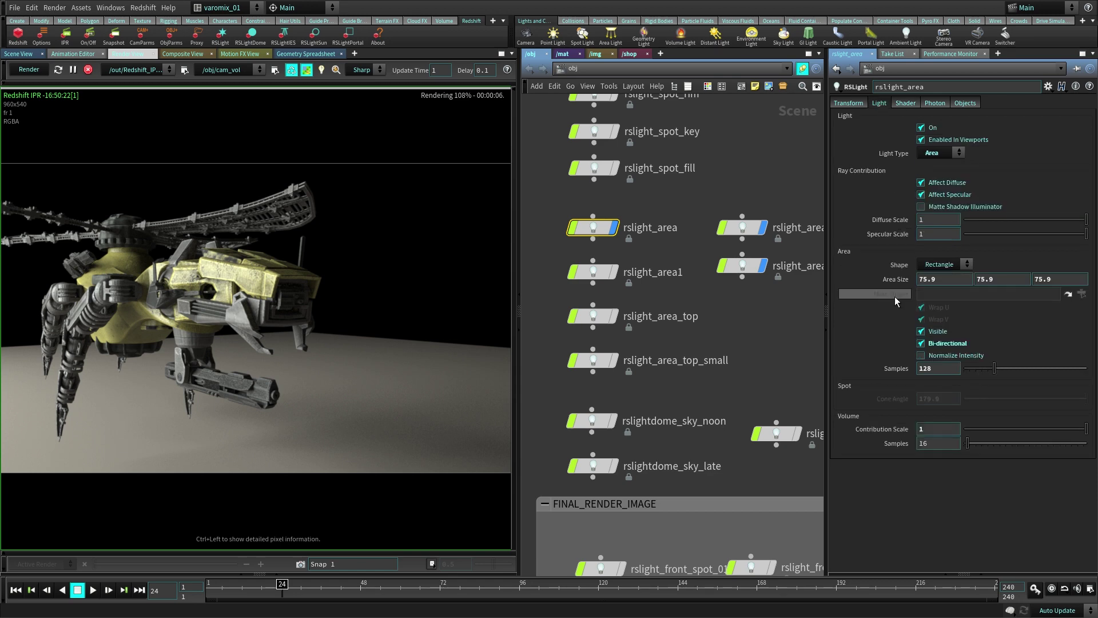
pyautogui.moveTo(903, 281); pyautogui.dragTo(904, 263, button='middle')
pyautogui.moveTo(976, 260); pyautogui.dragTo(977, 260, button='middle')
# - Test the shadow transparency of rslight_area's shader in the IPR render
pyautogui.click(904, 103)
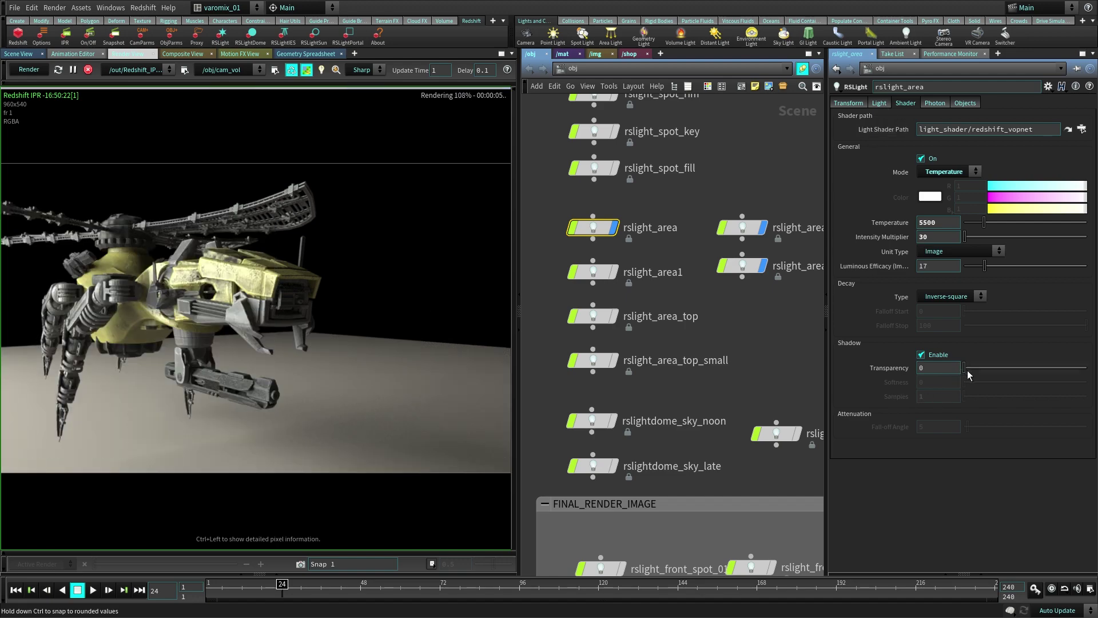
pyautogui.moveTo(1025, 373); pyautogui.dragTo(972, 368)
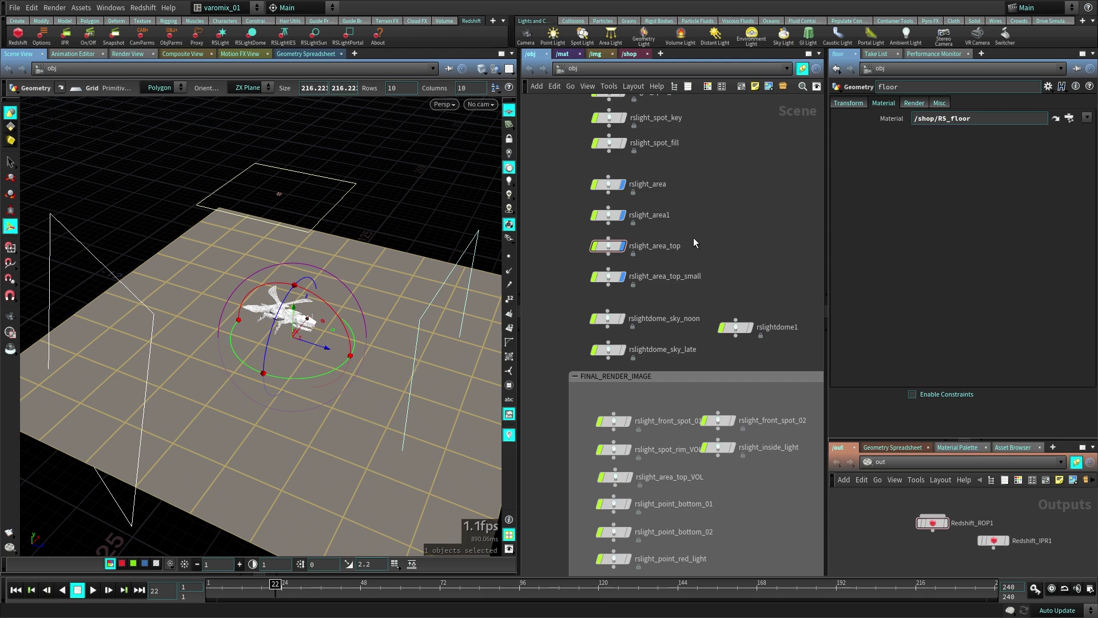
# - Inspect the placement of the area lights around the robot from several angles, and return to the render view
pyautogui.click(693, 238)
pyautogui.keyDown('alt'); pyautogui.moveTo(458, 314); pyautogui.dragTo(158, 282); pyautogui.keyUp('alt')
pyautogui.keyDown('alt'); pyautogui.moveTo(367, 228); pyautogui.dragTo(431, 234, button='middle'); pyautogui.keyUp('alt')
pyautogui.keyDown('alt'); pyautogui.moveTo(431, 235); pyautogui.dragTo(375, 263); pyautogui.keyUp('alt')
pyautogui.keyDown('alt'); pyautogui.moveTo(382, 404); pyautogui.dragTo(455, 375); pyautogui.keyUp('alt')
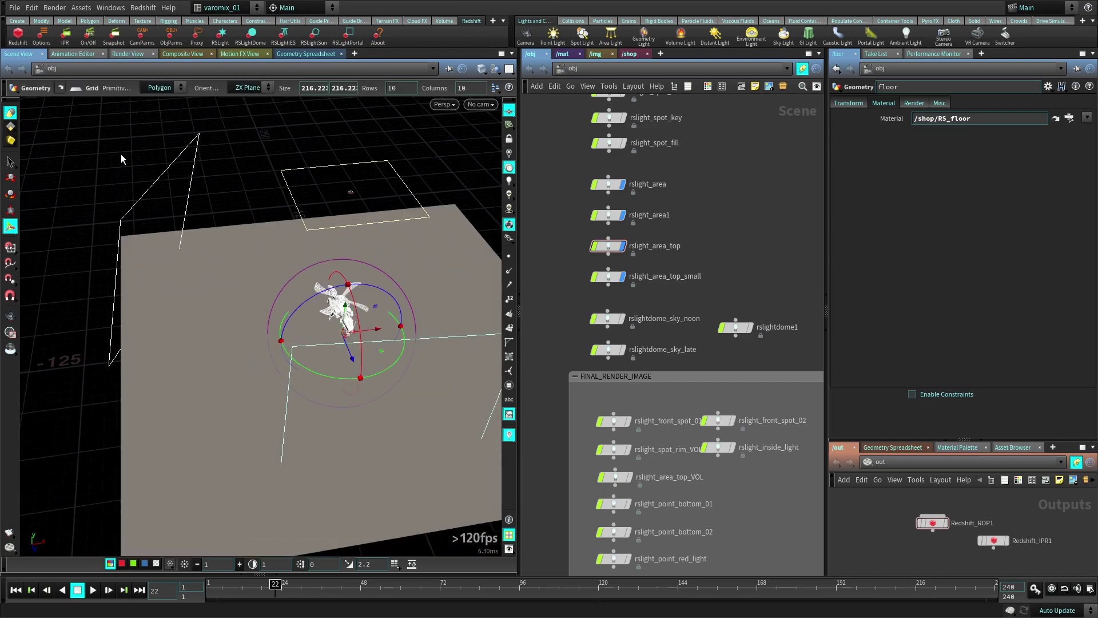
pyautogui.click(136, 54)
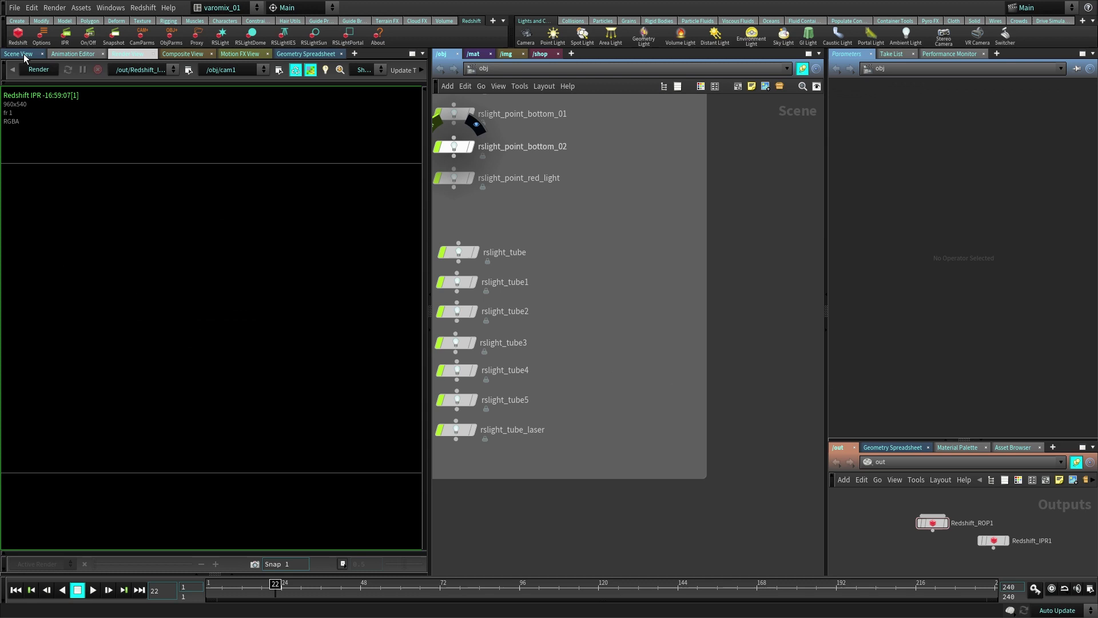
# - Add a Redshift dome light to the scene and inspect its placement beneath the robot
pyautogui.click(18, 54)
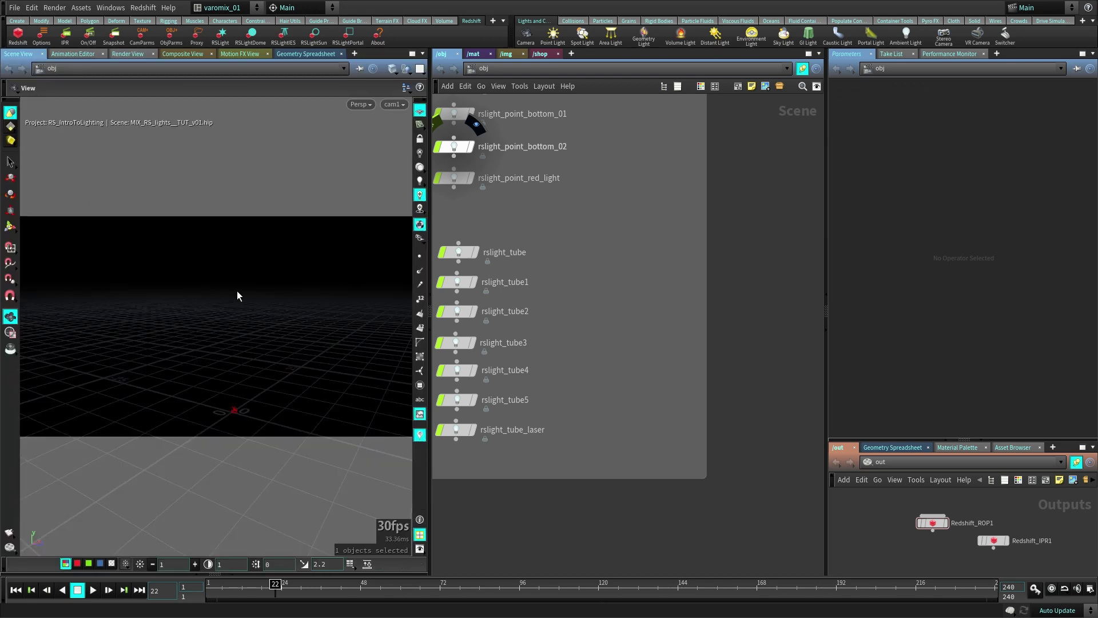
pyautogui.click(259, 43)
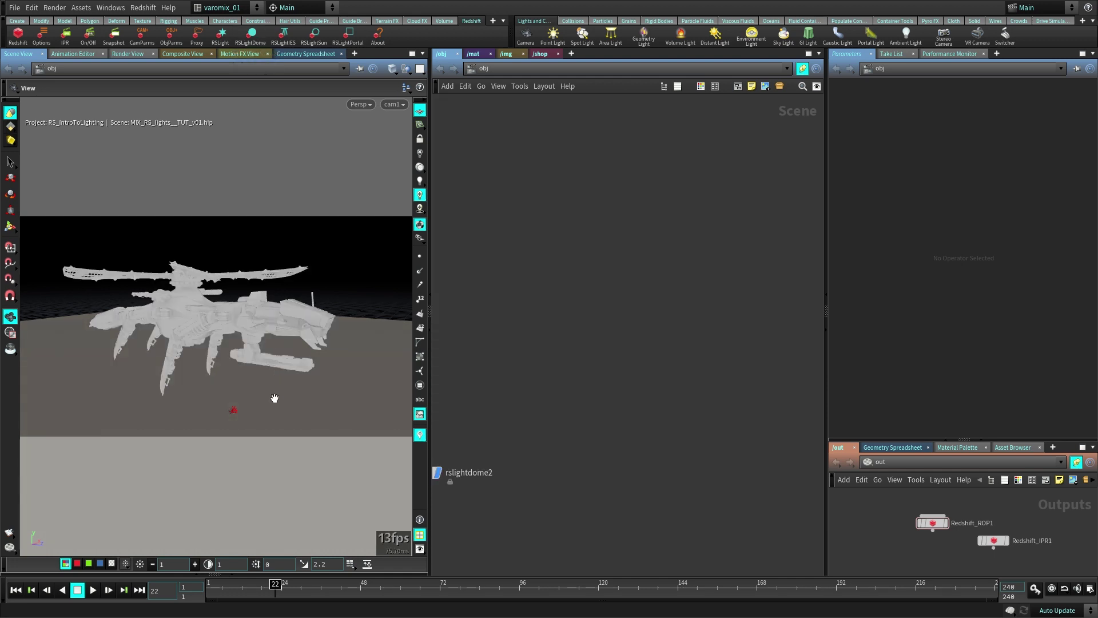
pyautogui.moveTo(196, 407); pyautogui.dragTo(317, 427, button='right')
pyautogui.moveTo(196, 490); pyautogui.dragTo(176, 387, button='middle')
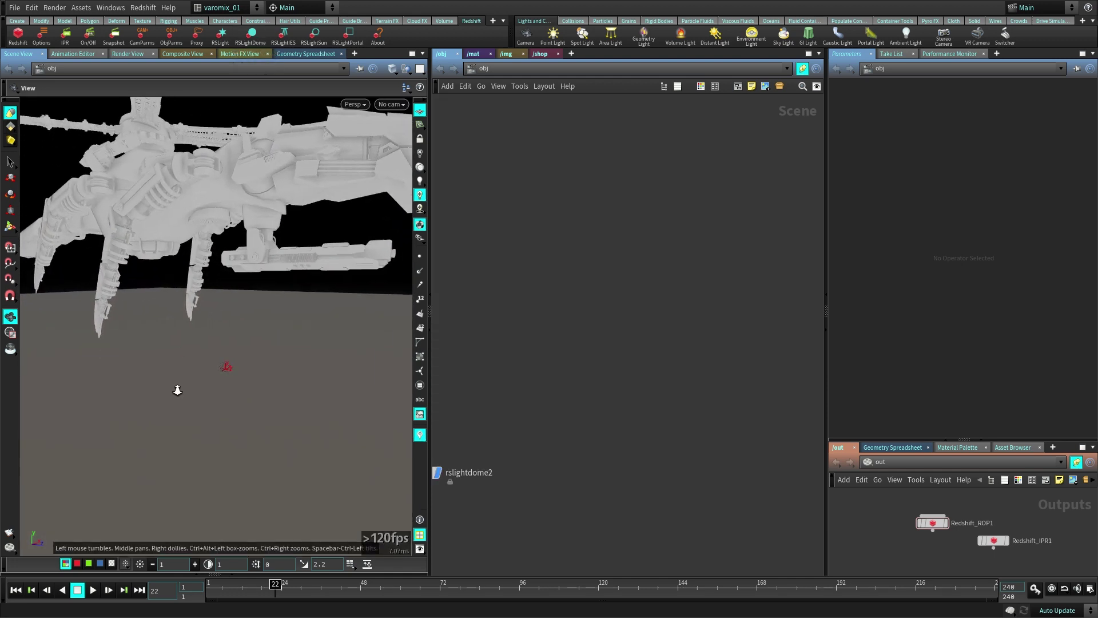
pyautogui.moveTo(177, 388); pyautogui.dragTo(388, 433, button='right')
pyautogui.moveTo(496, 498); pyautogui.dragTo(424, 450)
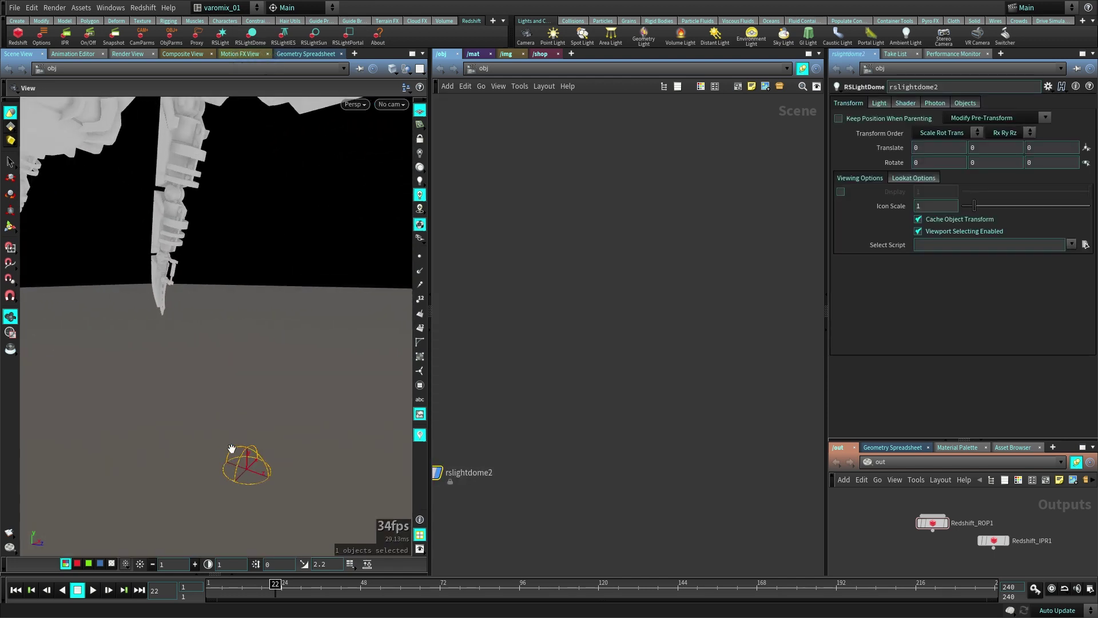
pyautogui.moveTo(535, 404); pyautogui.dragTo(687, 342, button='middle')
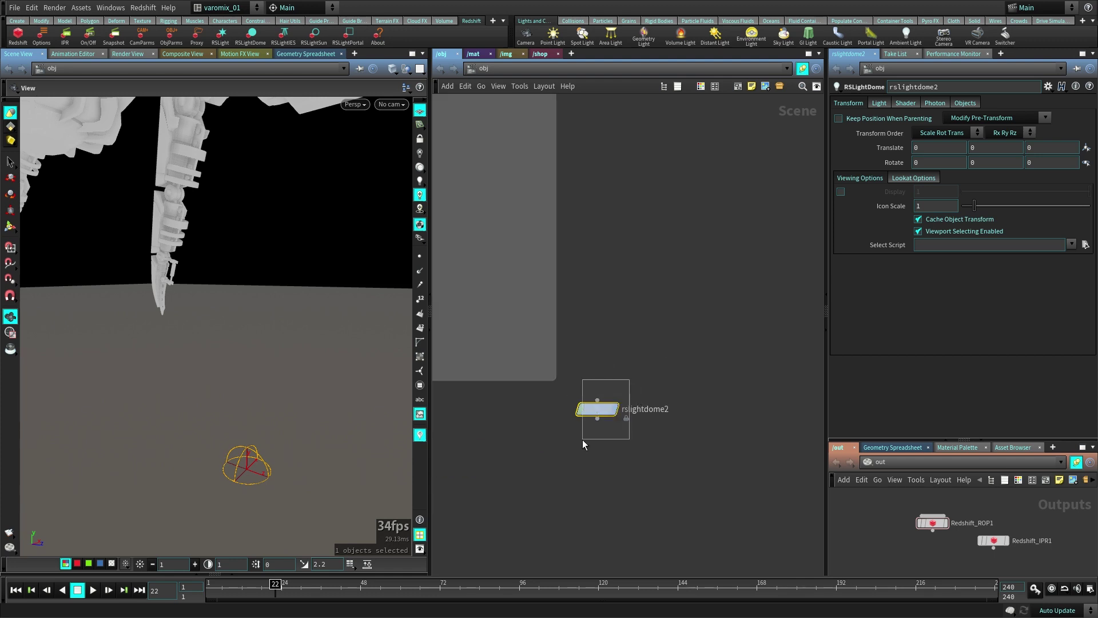
# - Start the IPR render with rslightdome2 and show the dome's light settings
pyautogui.click(128, 55)
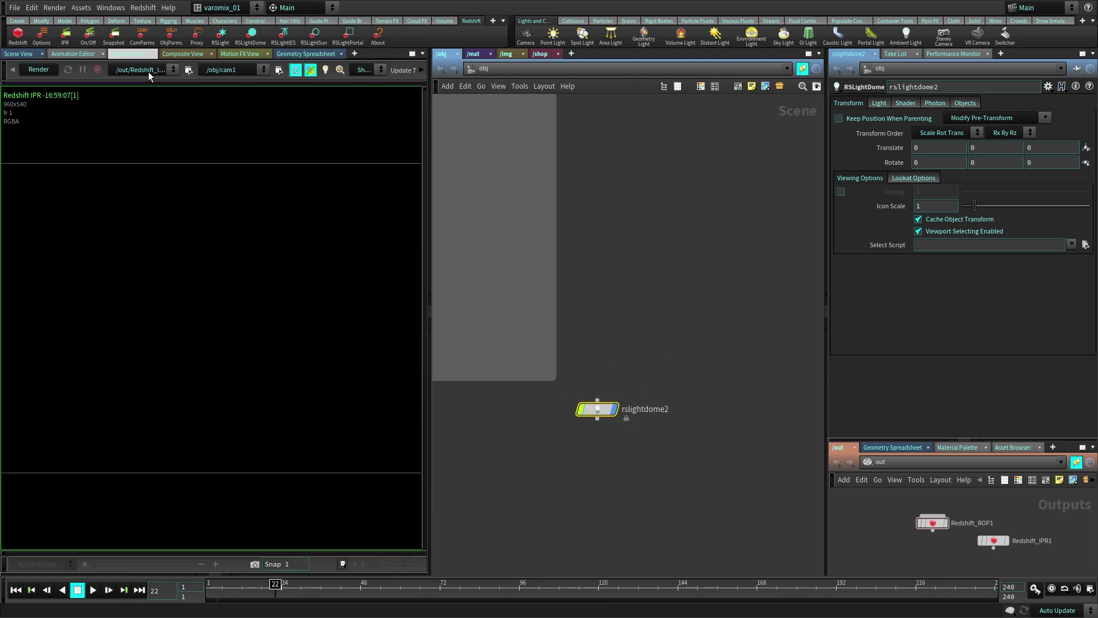
pyautogui.click(37, 70)
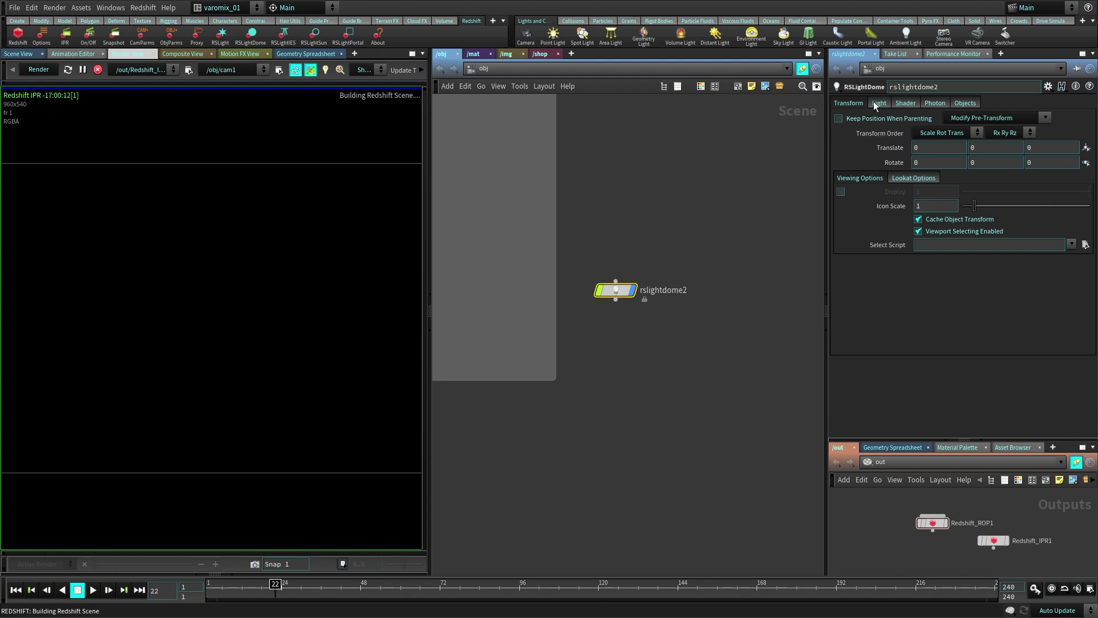
pyautogui.click(878, 104)
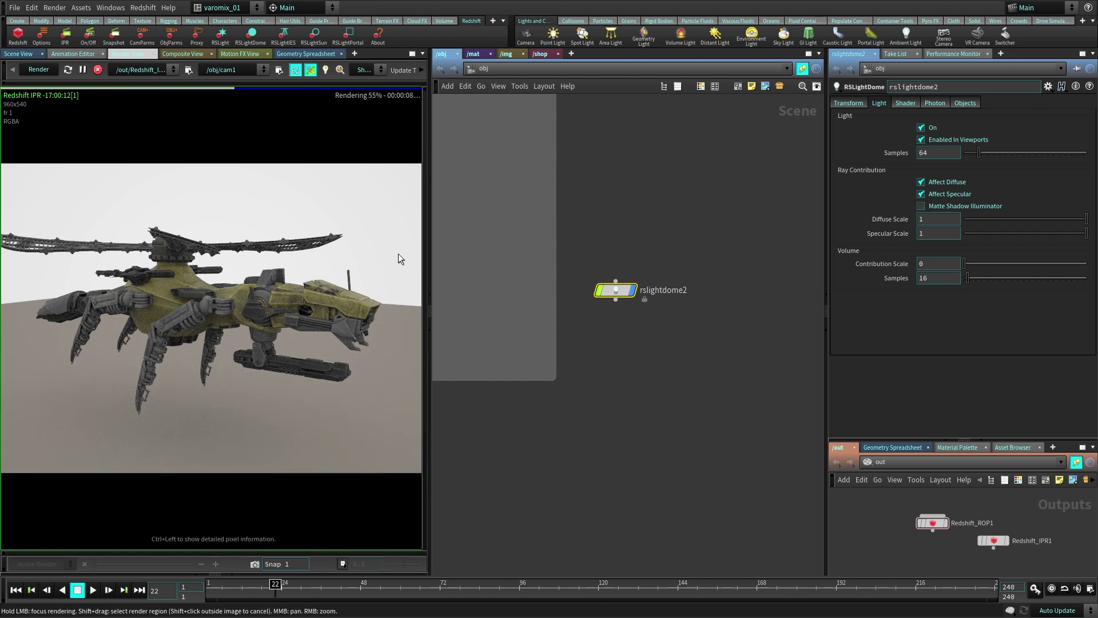
# - Toggle rslightdome2 off and on, try raising its samples to 323, and undo the sample change
pyautogui.click(921, 128)
pyautogui.click(922, 128)
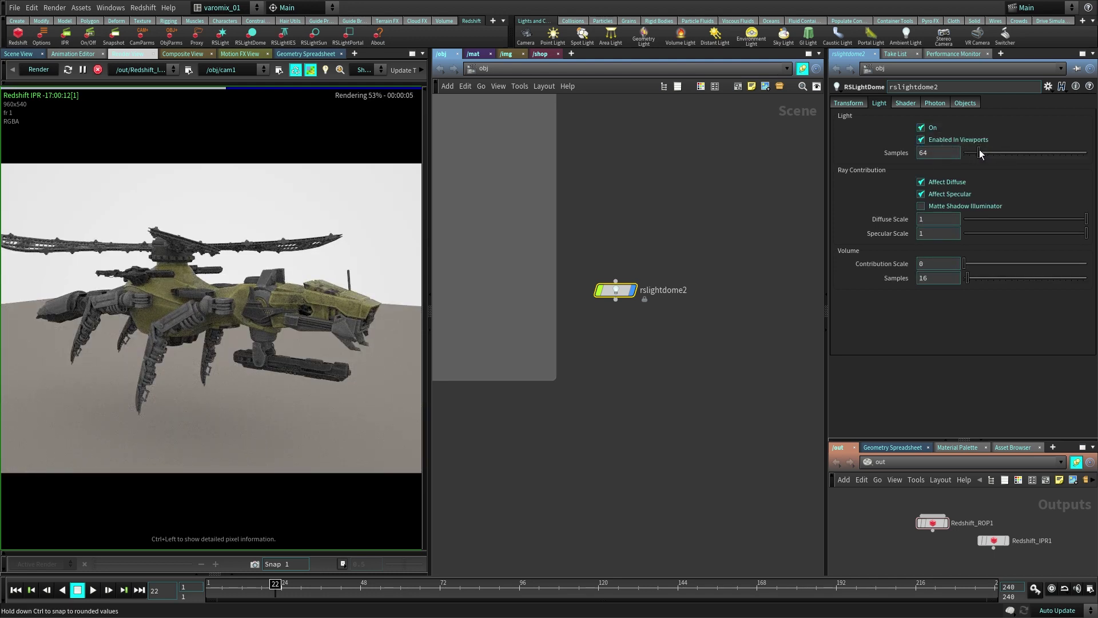
pyautogui.moveTo(979, 150); pyautogui.dragTo(1042, 151)
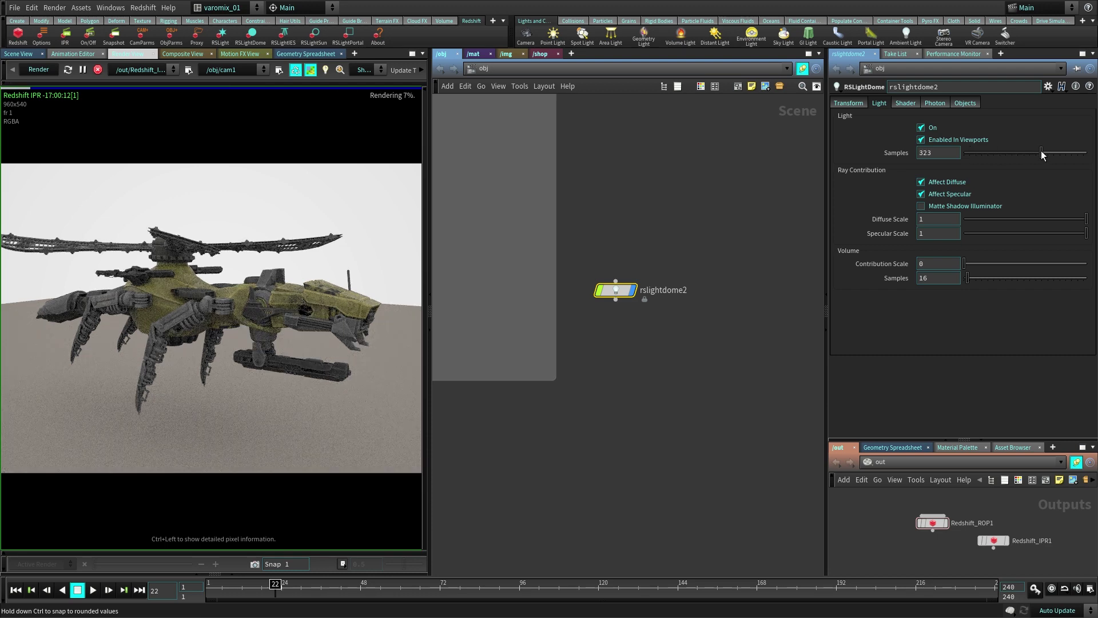
pyautogui.hotkey('ctrl', 'z')
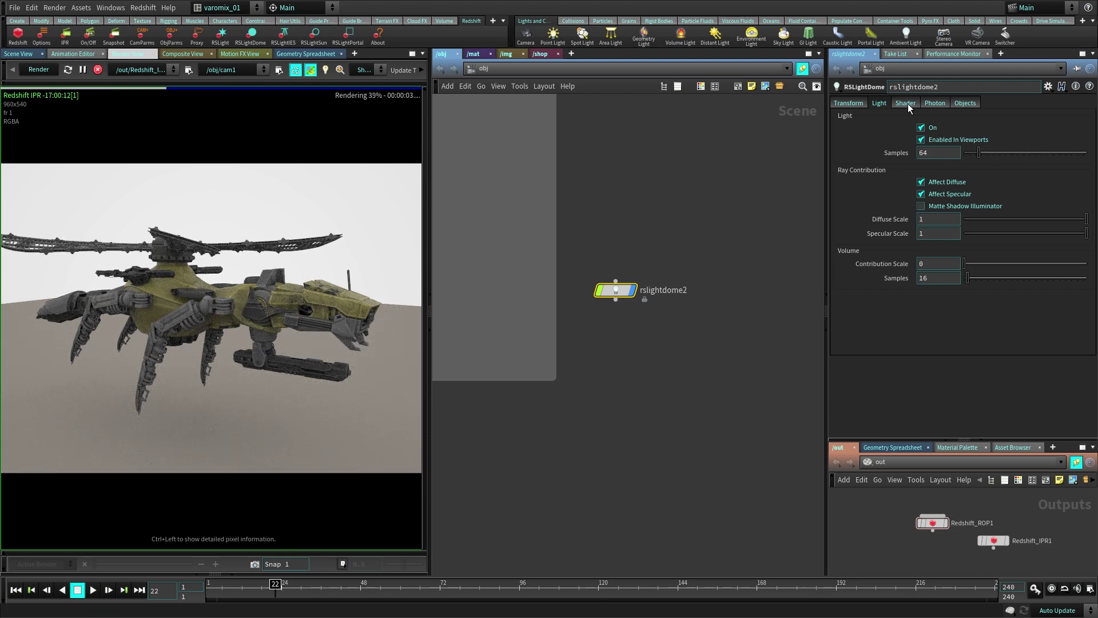
# - Review the dome map type options in rslightdome2's shader and try a gamma of 0.943
pyautogui.click(906, 103)
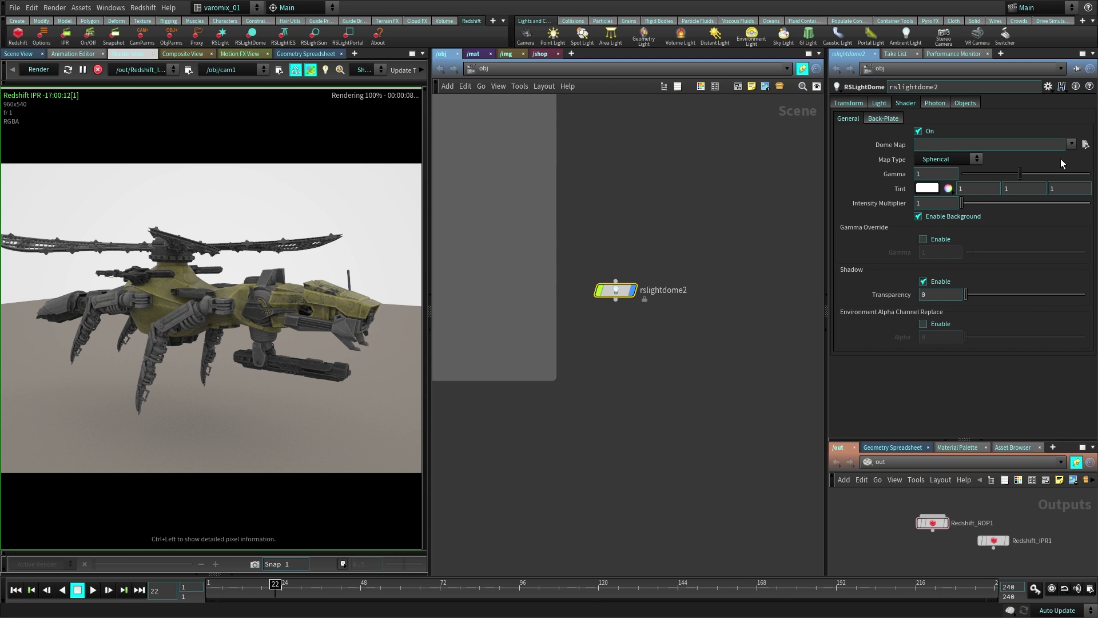
pyautogui.click(980, 156)
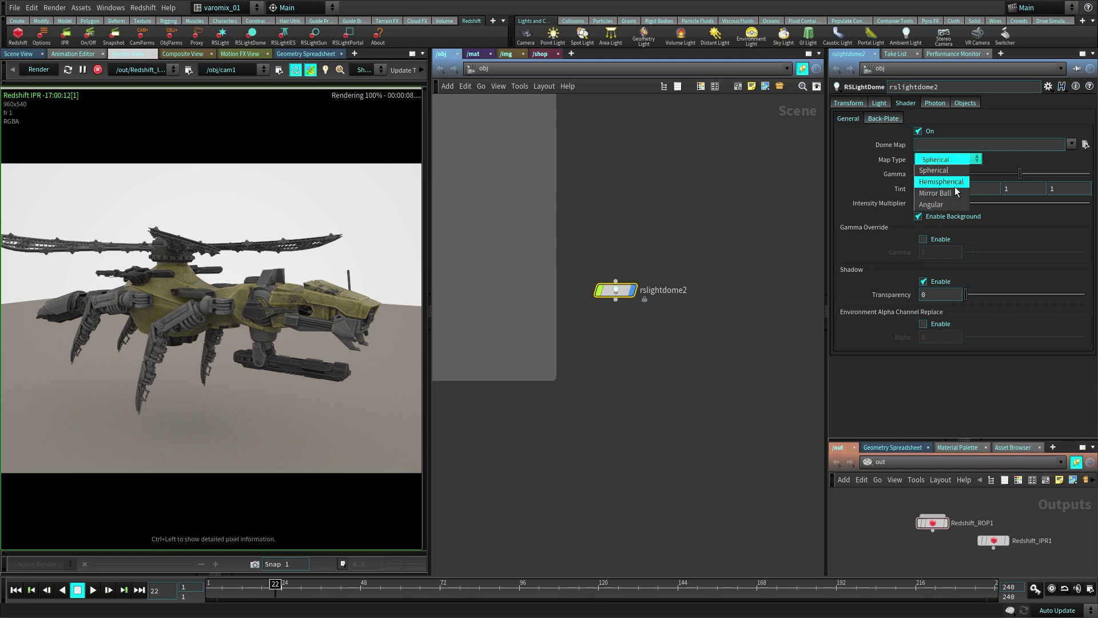
pyautogui.click(1007, 163)
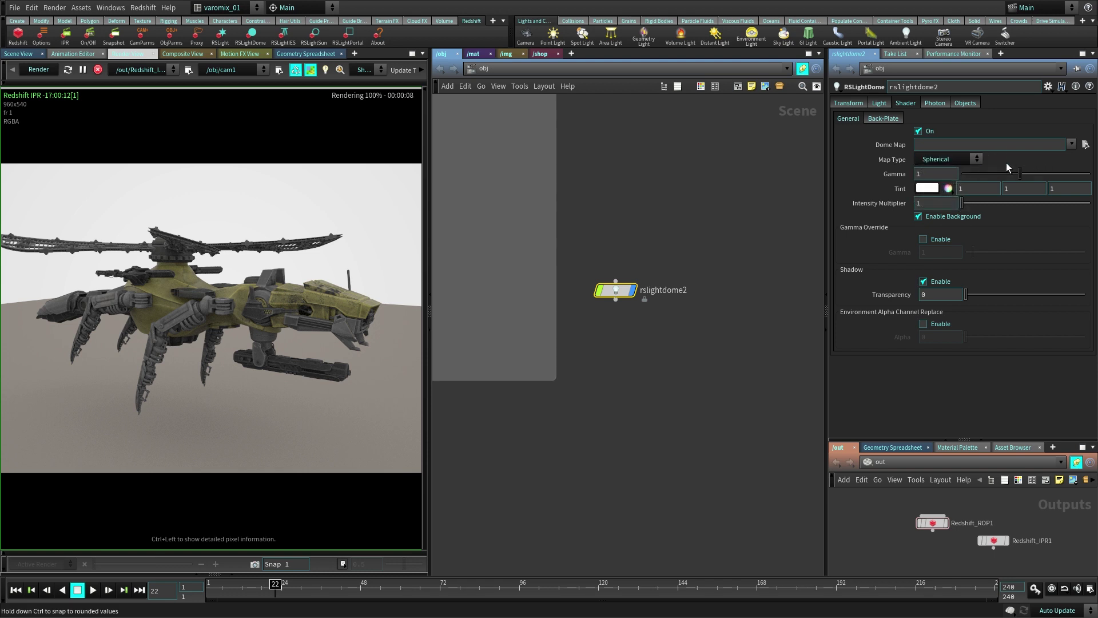
pyautogui.moveTo(1020, 174); pyautogui.dragTo(1017, 174)
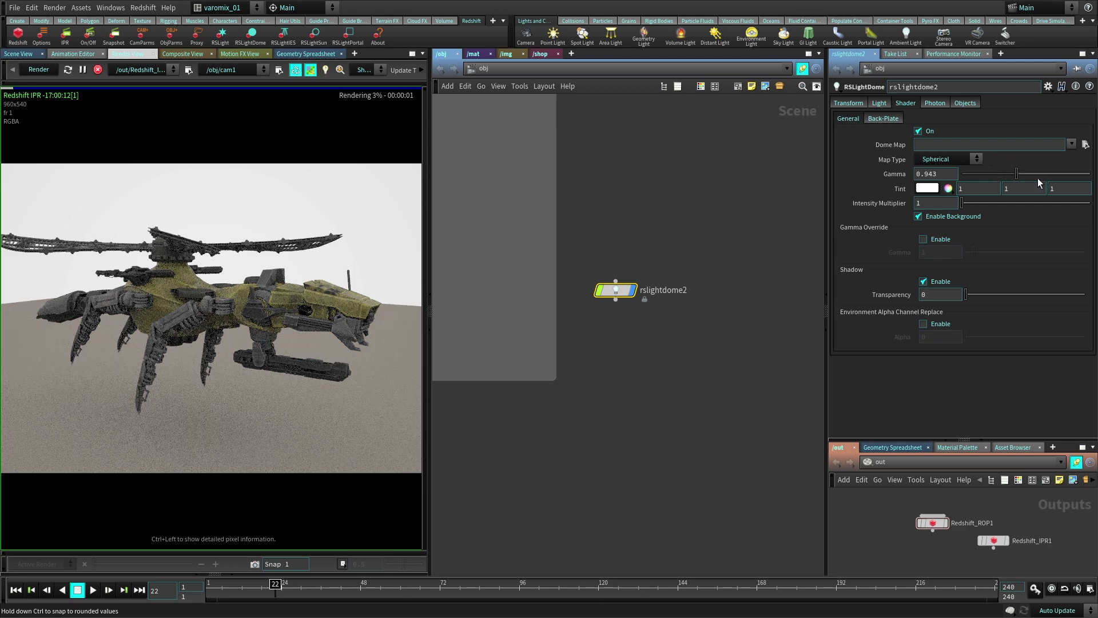
# - Try a green tint and an intensity multiplier of 0 on rslightdome2, and reset both to their defaults
pyautogui.click(942, 187)
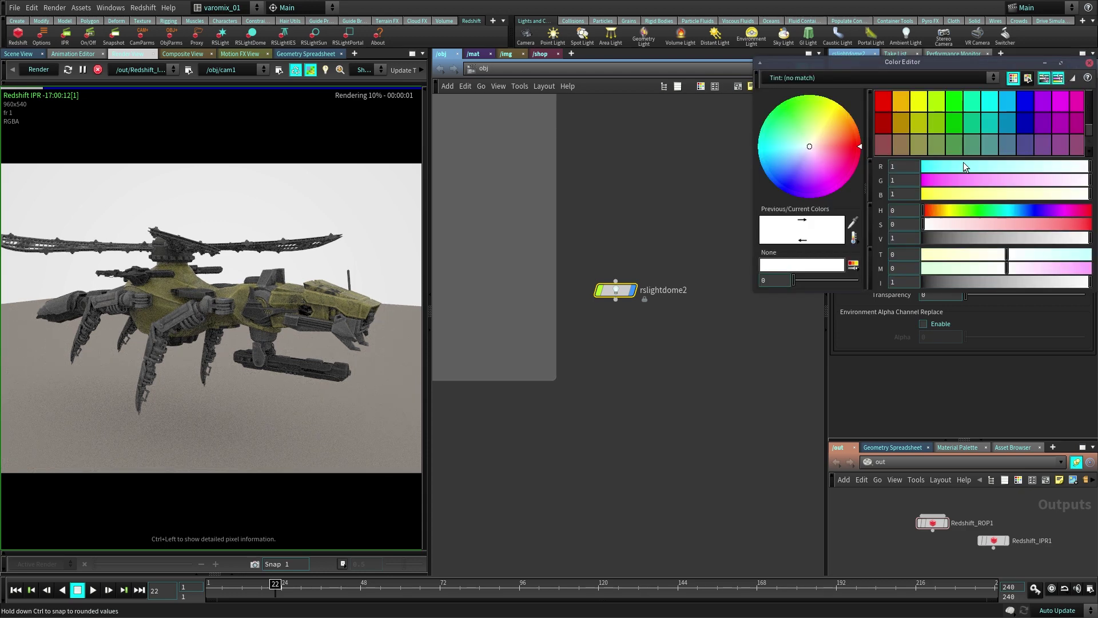
pyautogui.click(956, 128)
pyautogui.click(1090, 62)
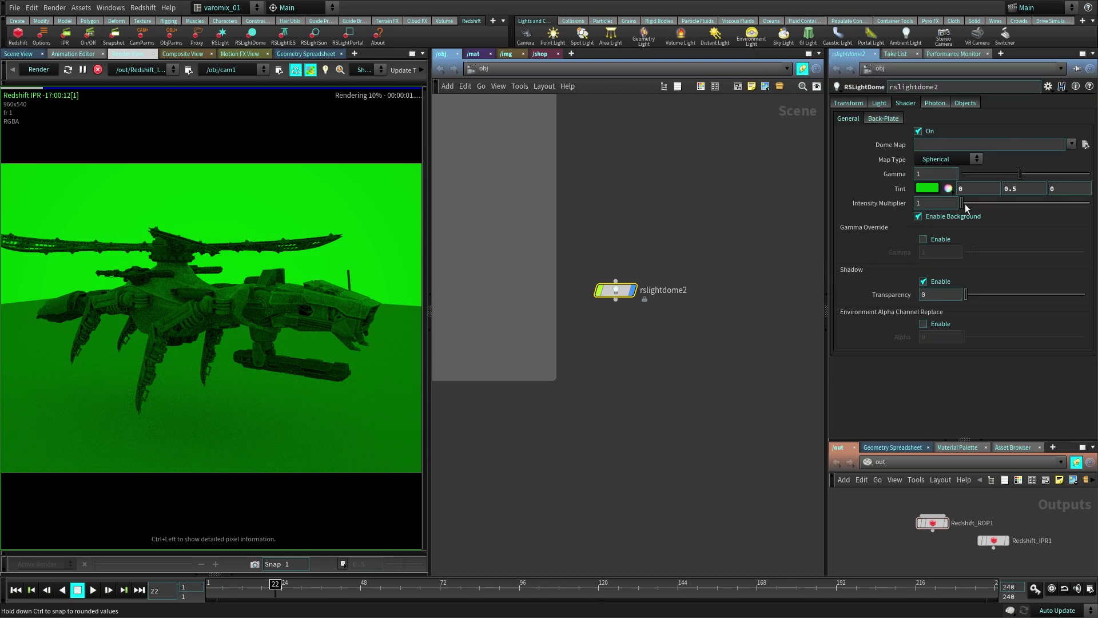
pyautogui.moveTo(965, 205); pyautogui.dragTo(962, 205)
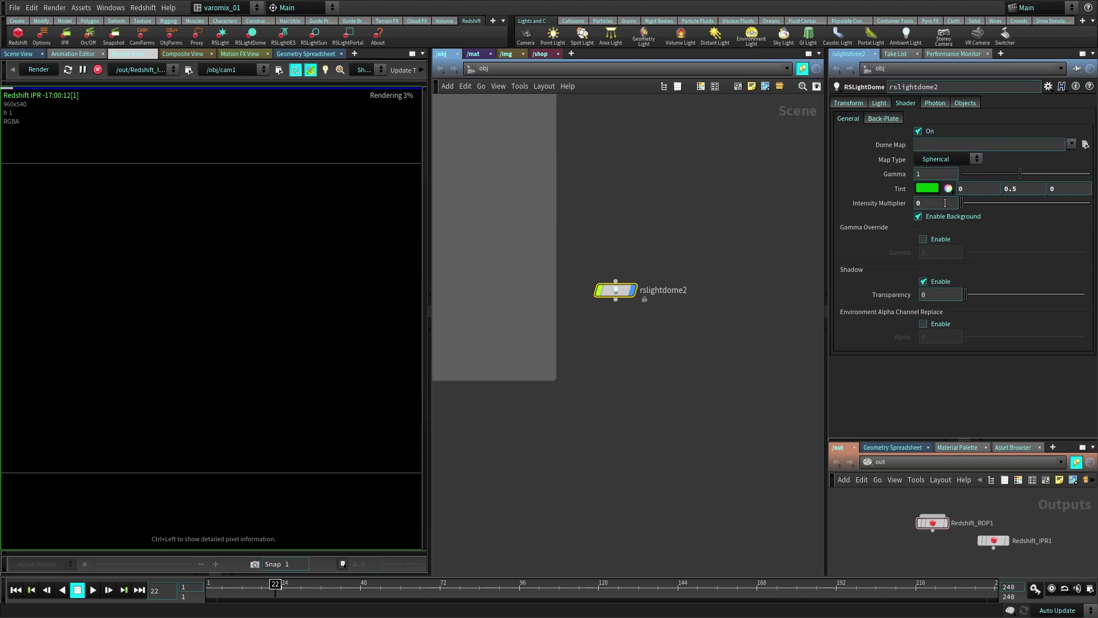
pyautogui.keyDown('ctrl'); pyautogui.middleClick(901, 203); pyautogui.keyUp('ctrl')
pyautogui.keyDown('ctrl'); pyautogui.middleClick(904, 189); pyautogui.keyUp('ctrl')
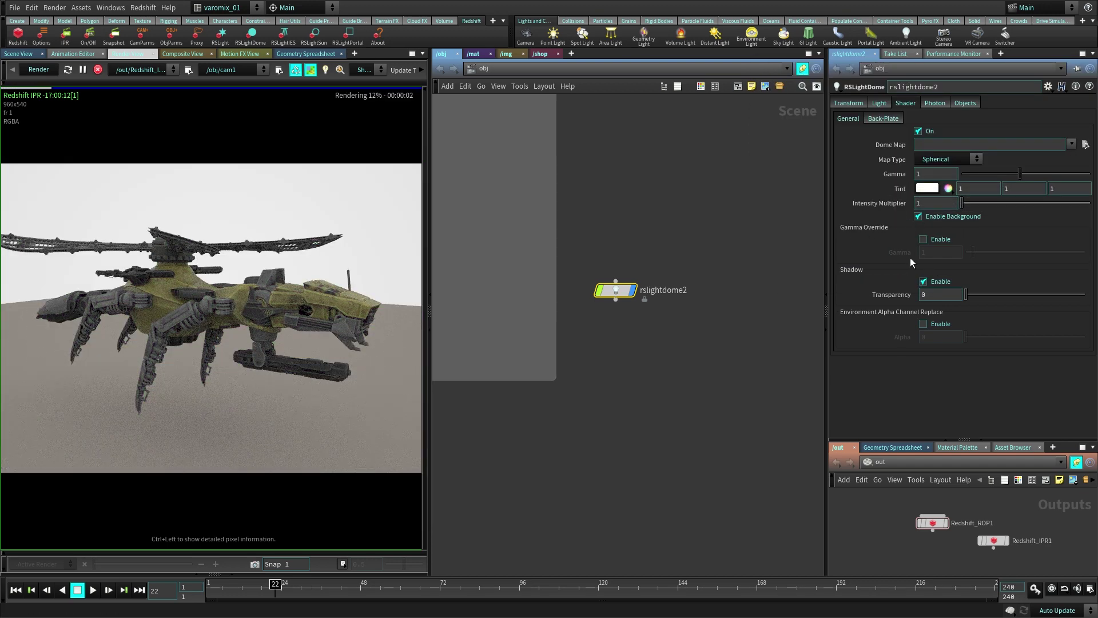
# - Test the shadow transparency of rslightdome2 and toggle its back-plate on and off
pyautogui.moveTo(966, 295)
pyautogui.mouseDown()
pyautogui.moveTo(1028, 297)
pyautogui.moveTo(962, 298)
pyautogui.mouseUp()
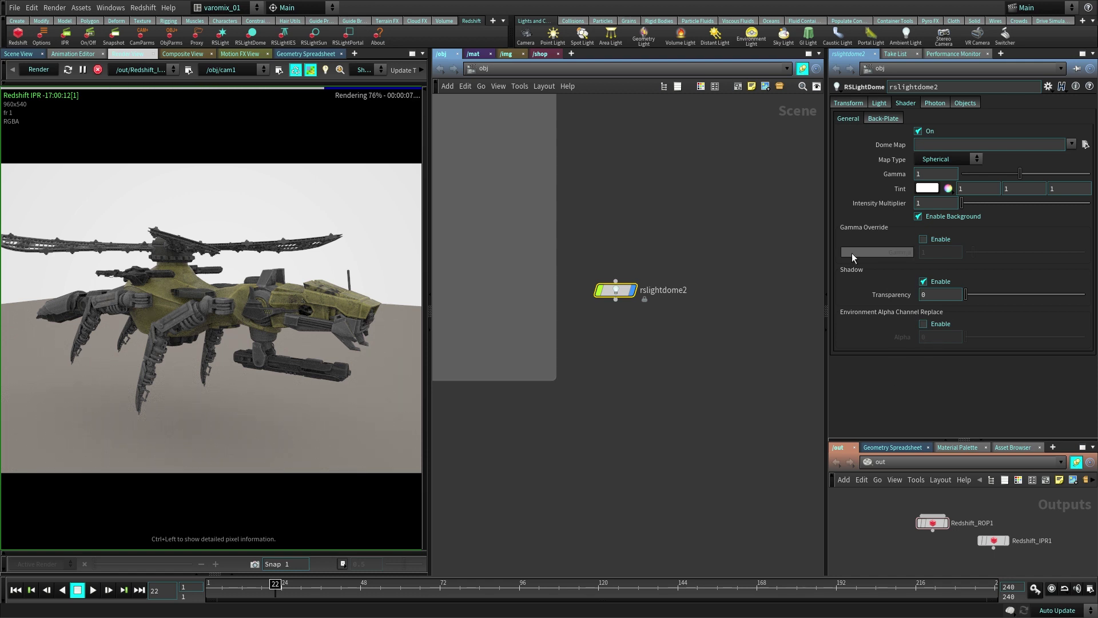
pyautogui.click(889, 119)
pyautogui.click(930, 132)
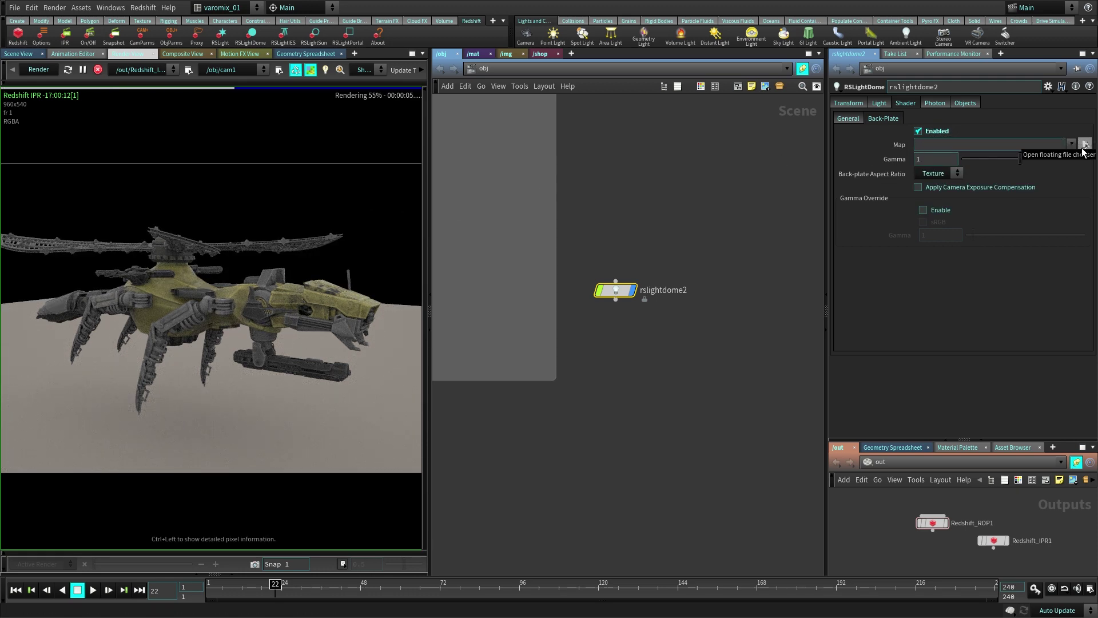
pyautogui.click(929, 132)
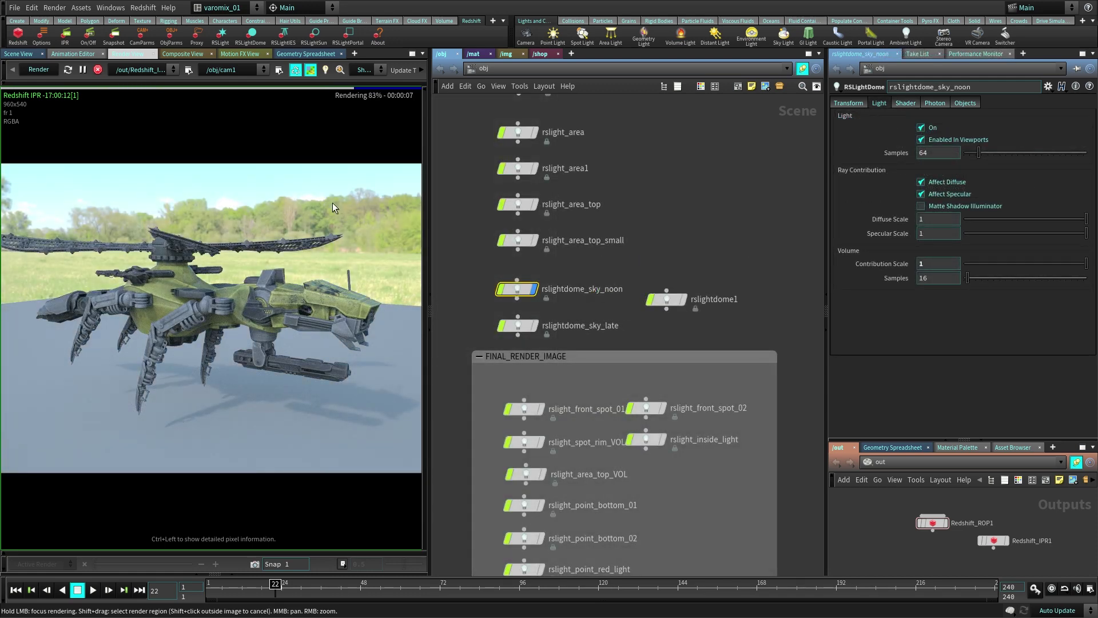
# - Examine the HDR dome map assigned in the shader of rslightdome_sky_noon
pyautogui.moveTo(518, 289); pyautogui.dragTo(518, 280)
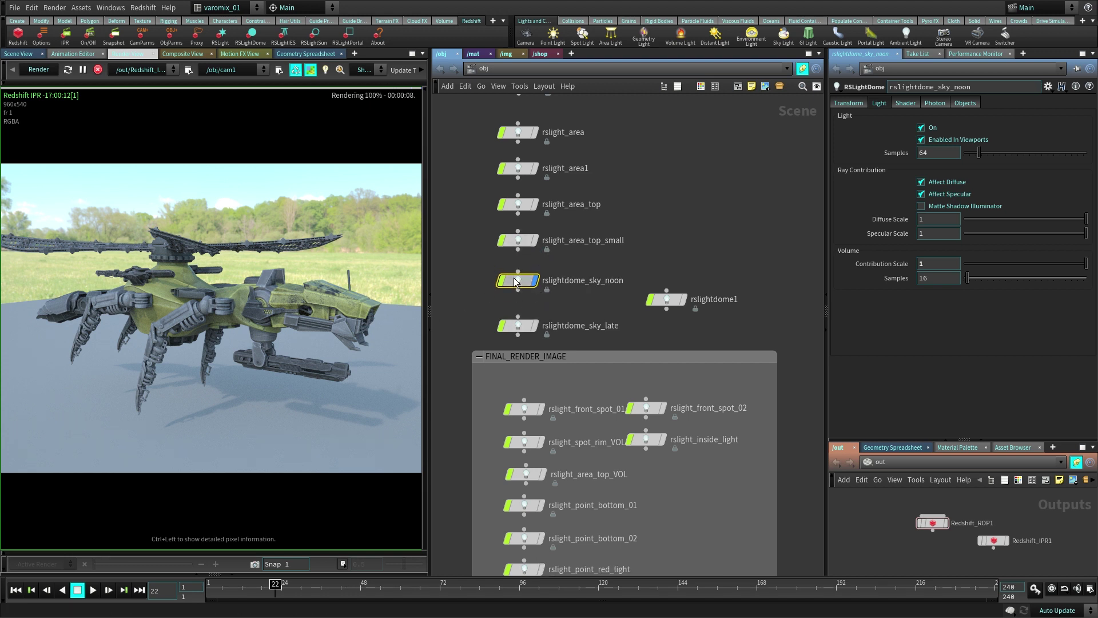
pyautogui.click(906, 104)
pyautogui.moveTo(1024, 145); pyautogui.dragTo(1085, 145)
pyautogui.click(1032, 146)
pyautogui.moveTo(980, 144); pyautogui.dragTo(1085, 144)
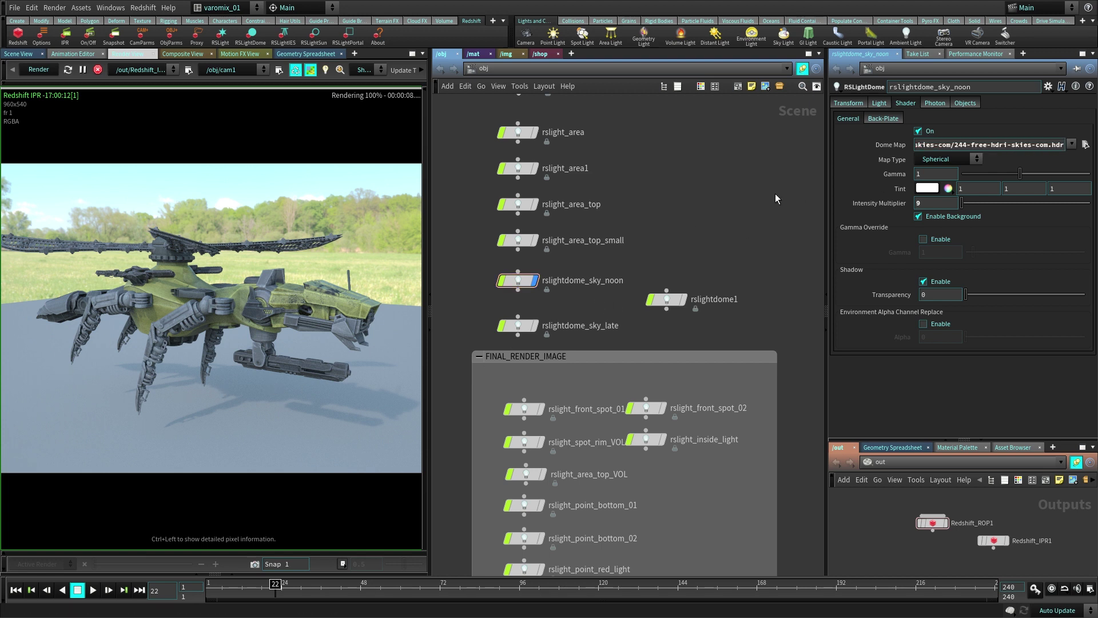
# - Test Y rotations of 0 and 90 for rslightdome_sky_noon, and set its Y rotation to 180
pyautogui.click(848, 103)
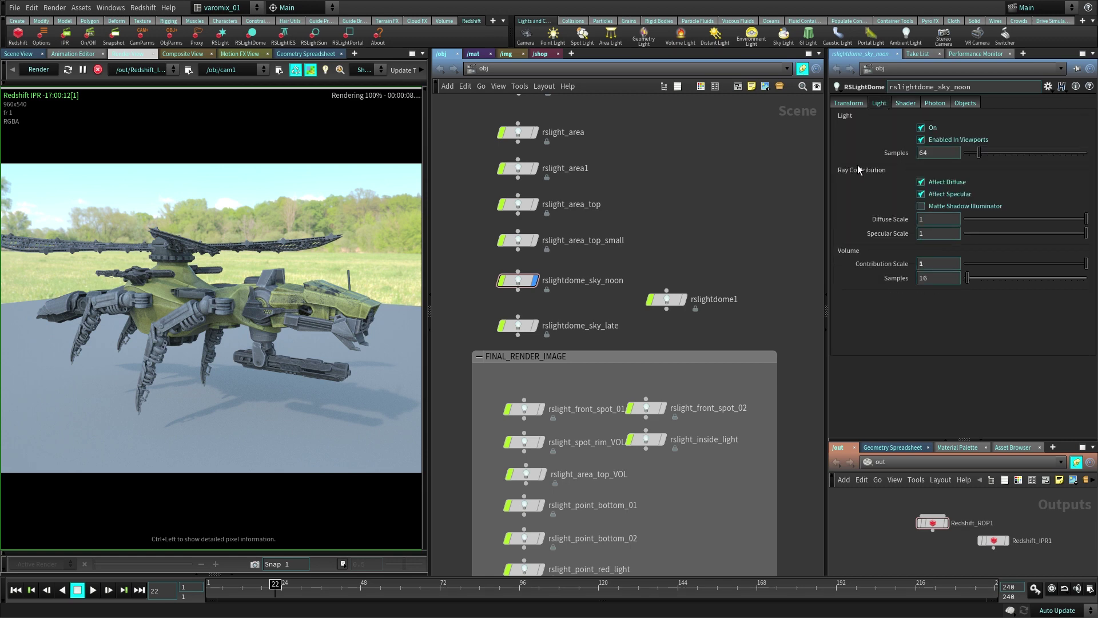
pyautogui.doubleClick(997, 162)
pyautogui.write('0')
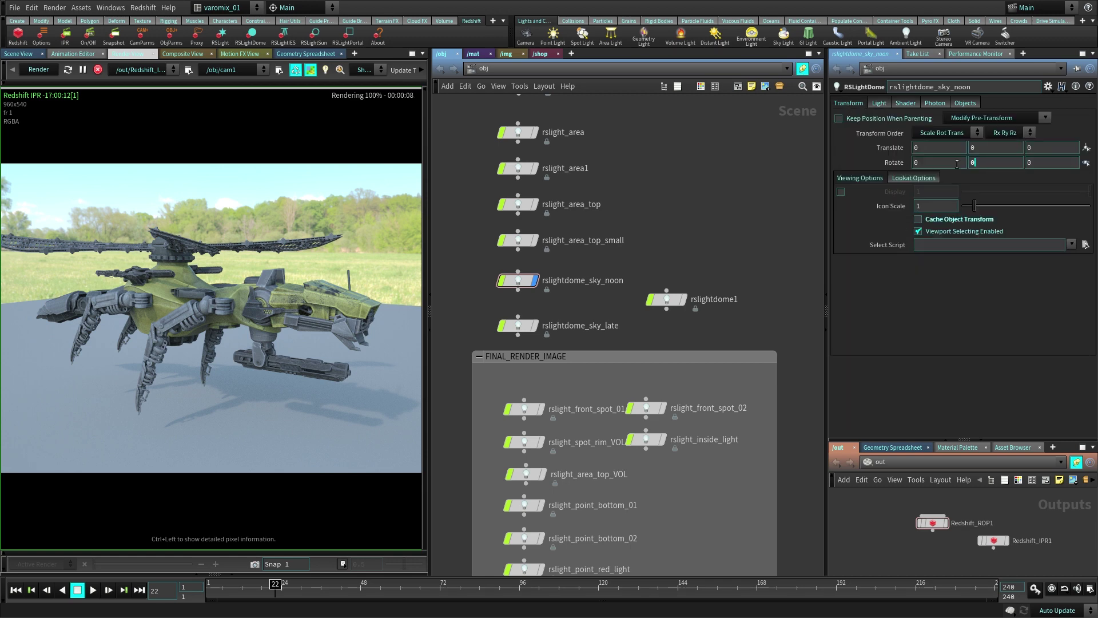
pyautogui.press('Return')
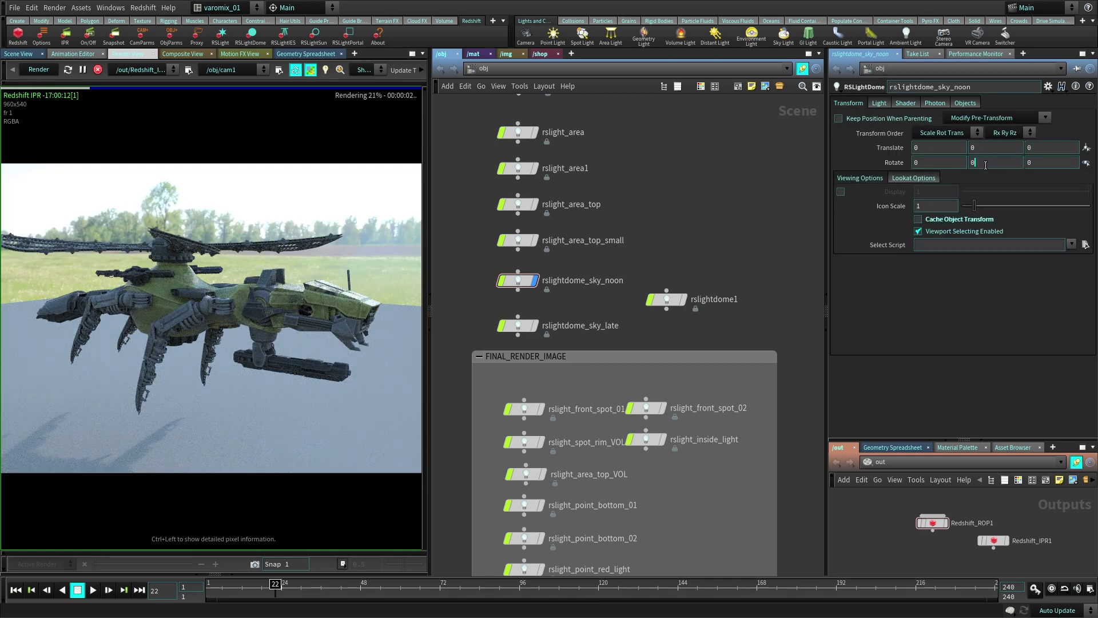
pyautogui.write('90')
pyautogui.press('Return')
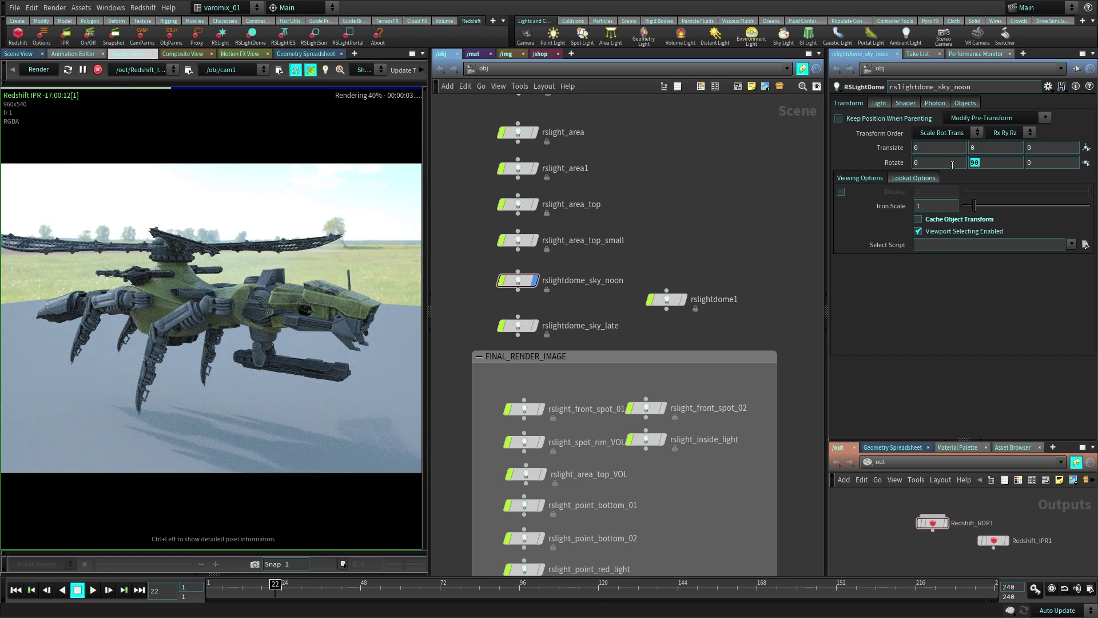
pyautogui.write('180')
pyautogui.press('Return')
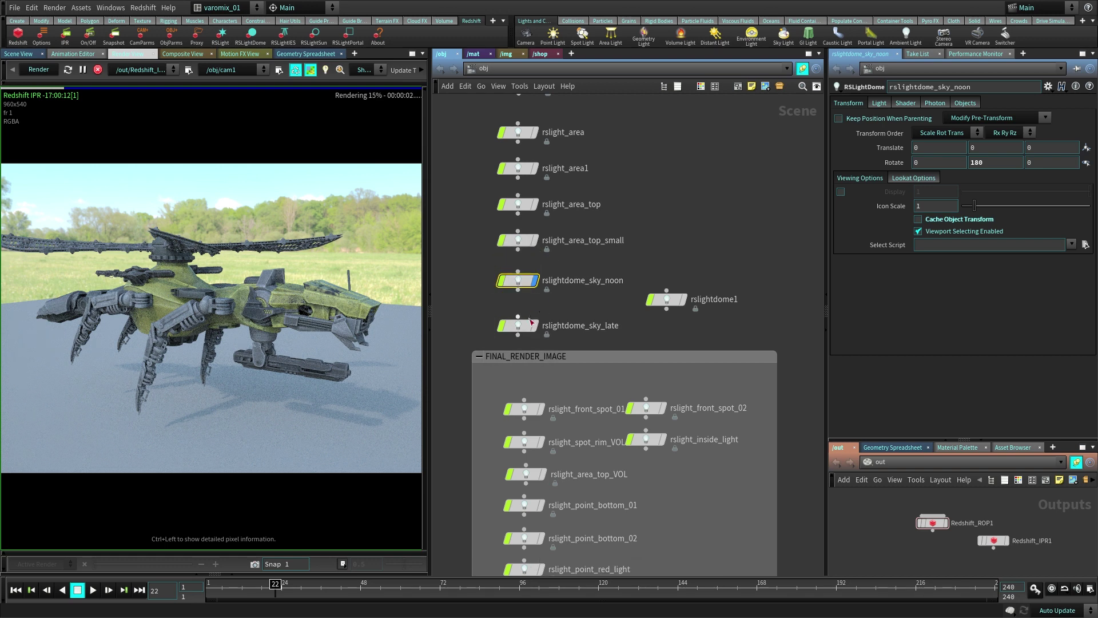
# - Turn on rslightdome_sky_late and turn off rslightdome_sky_noon
pyautogui.click(525, 324)
pyautogui.click(923, 129)
pyautogui.click(541, 283)
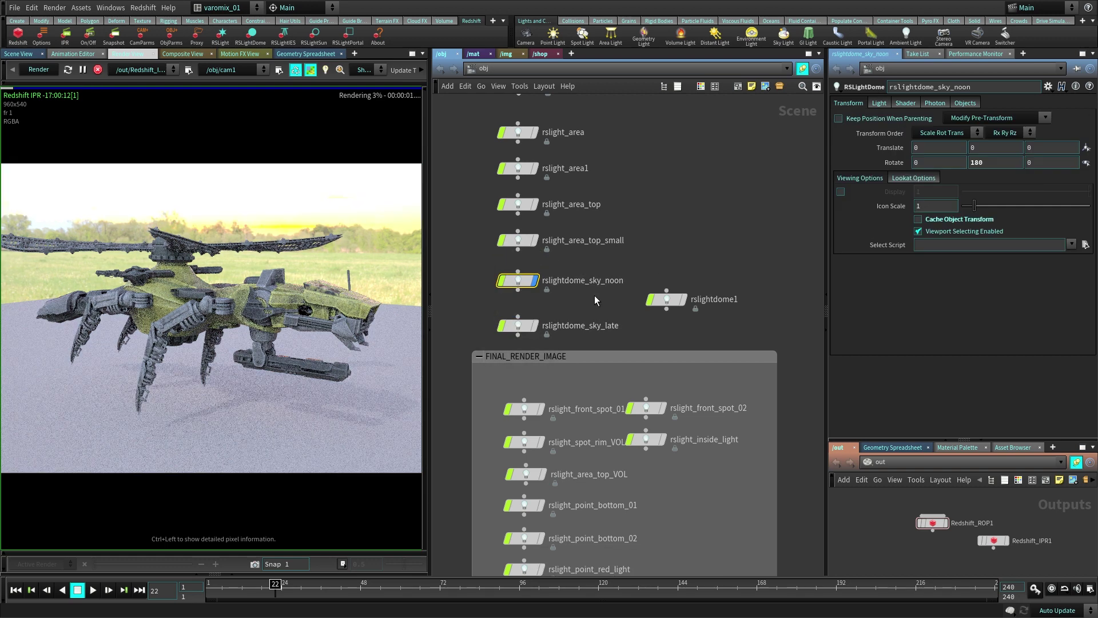
pyautogui.click(881, 104)
pyautogui.click(921, 127)
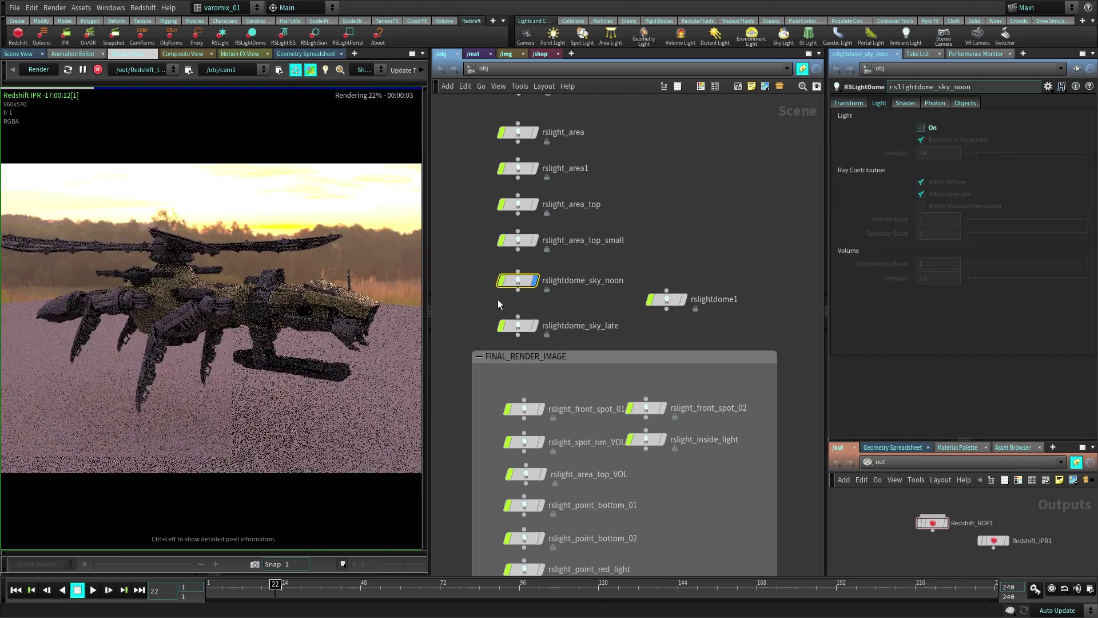
# - Check the transform and light settings of rslightdome_sky_late, and select rslightdome_sky_noon
pyautogui.click(518, 326)
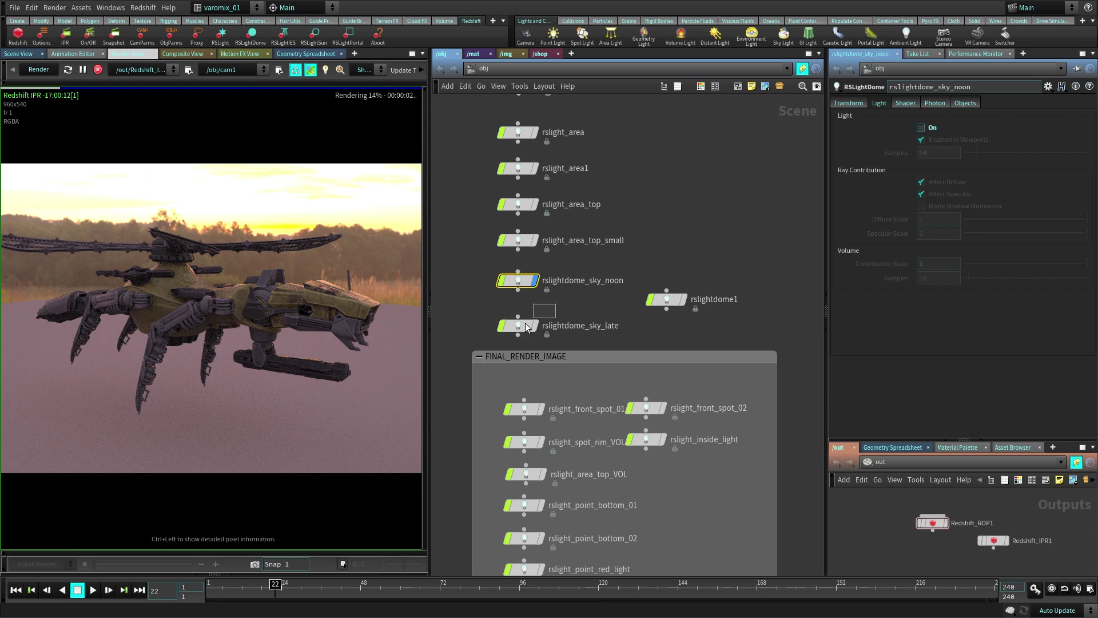
pyautogui.click(854, 104)
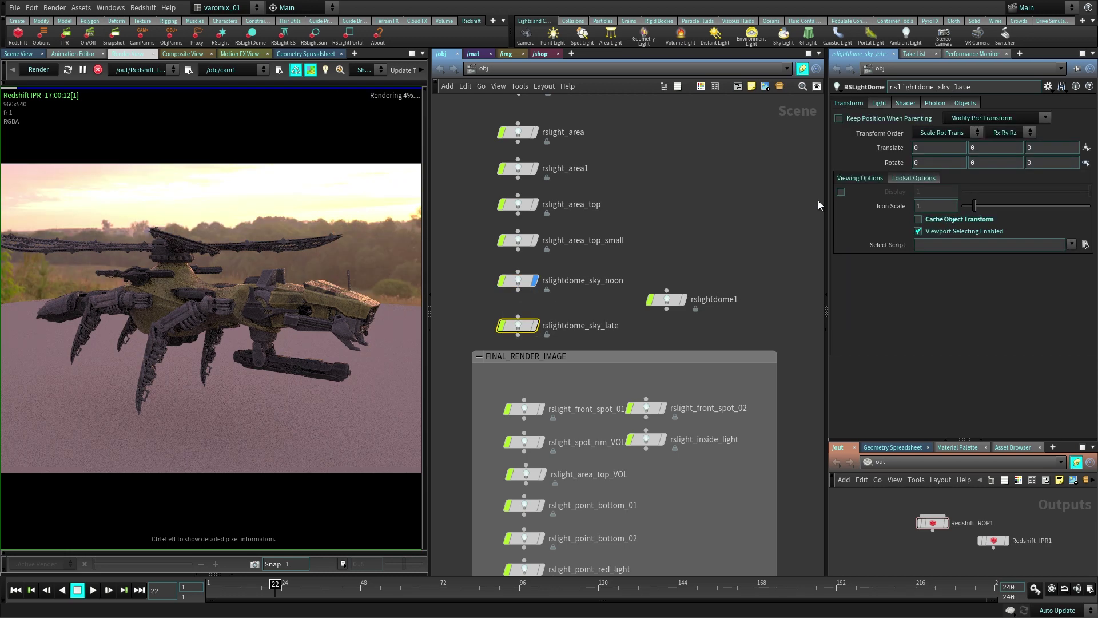
pyautogui.click(880, 104)
pyautogui.moveTo(568, 258); pyautogui.dragTo(503, 306)
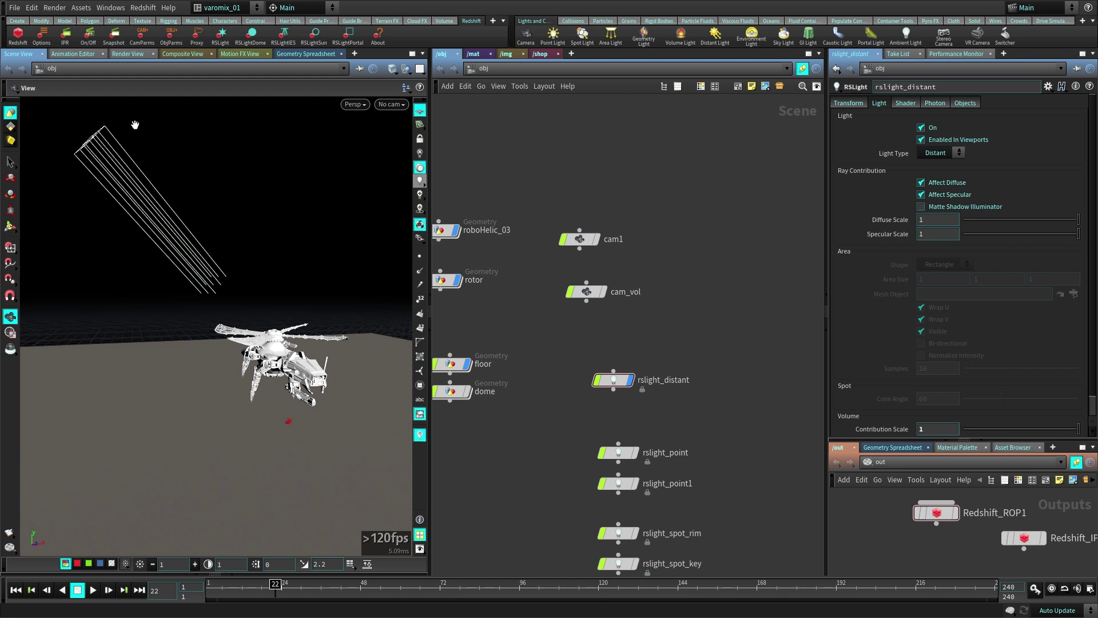
# - Examine the robot helicopter lit by rslight_distant in the cam_vol IPR render, both close up and in full
pyautogui.moveTo(658, 338); pyautogui.dragTo(594, 384)
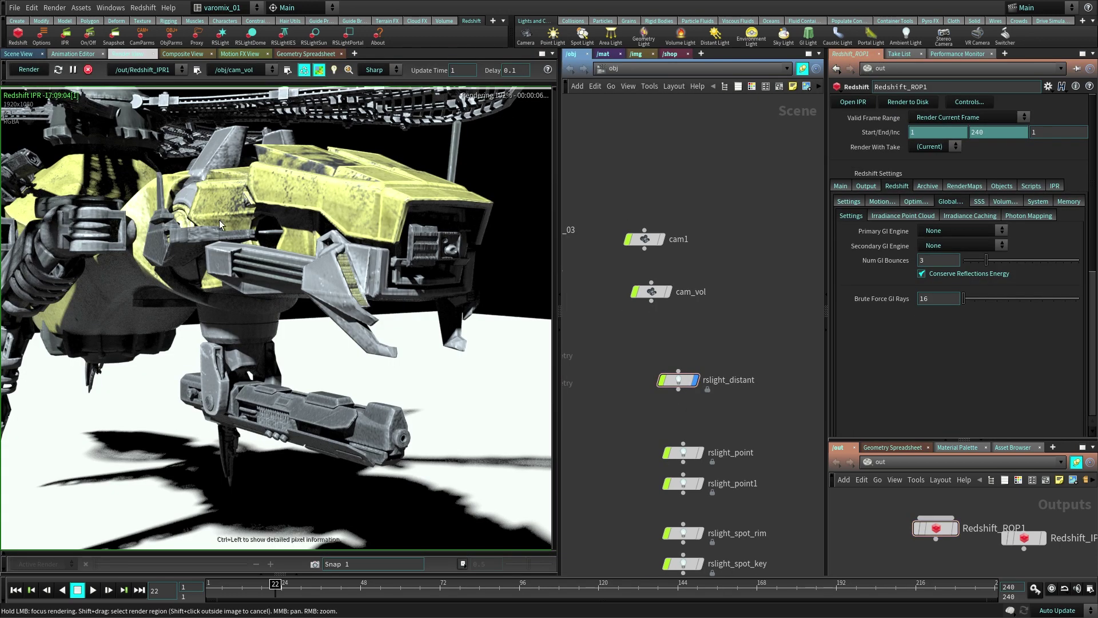
pyautogui.moveTo(238, 194)
pyautogui.mouseDown(button='middle')
pyautogui.moveTo(250, 249)
pyautogui.moveTo(232, 212)
pyautogui.mouseUp(button='middle')
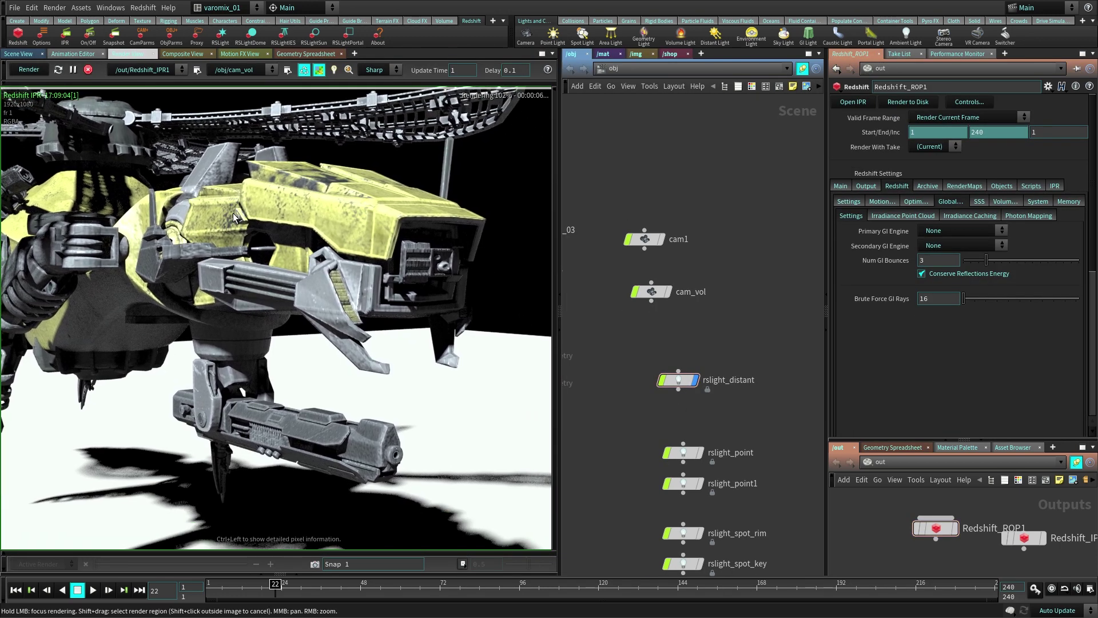
pyautogui.scroll(-3, 160, 326)
pyautogui.moveTo(161, 329); pyautogui.dragTo(286, 343, button='middle')
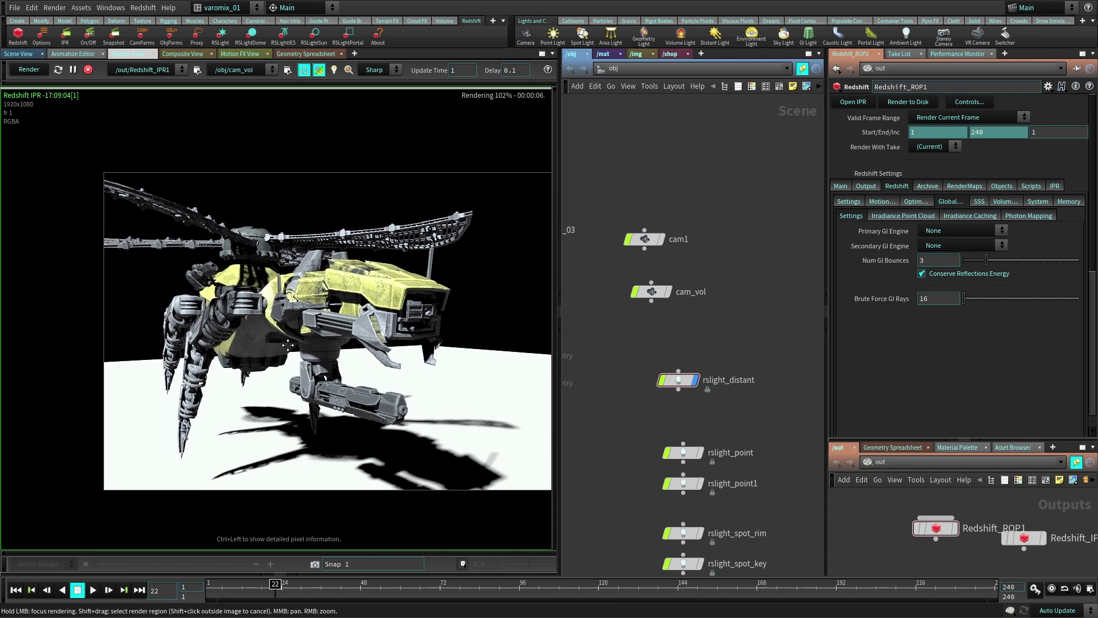
pyautogui.click(246, 81)
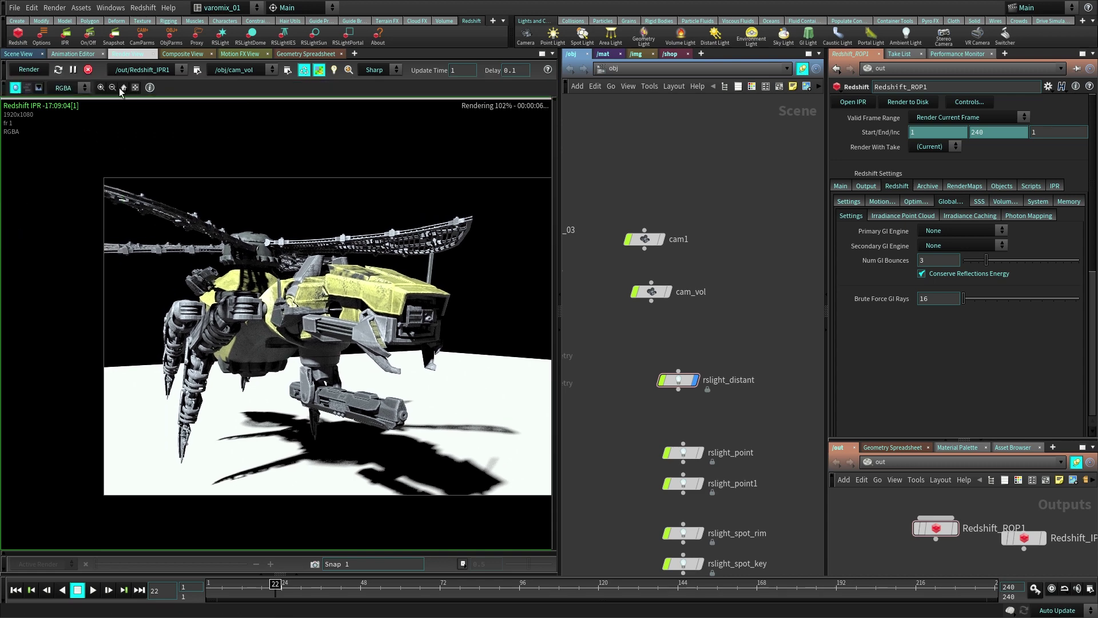
pyautogui.click(122, 88)
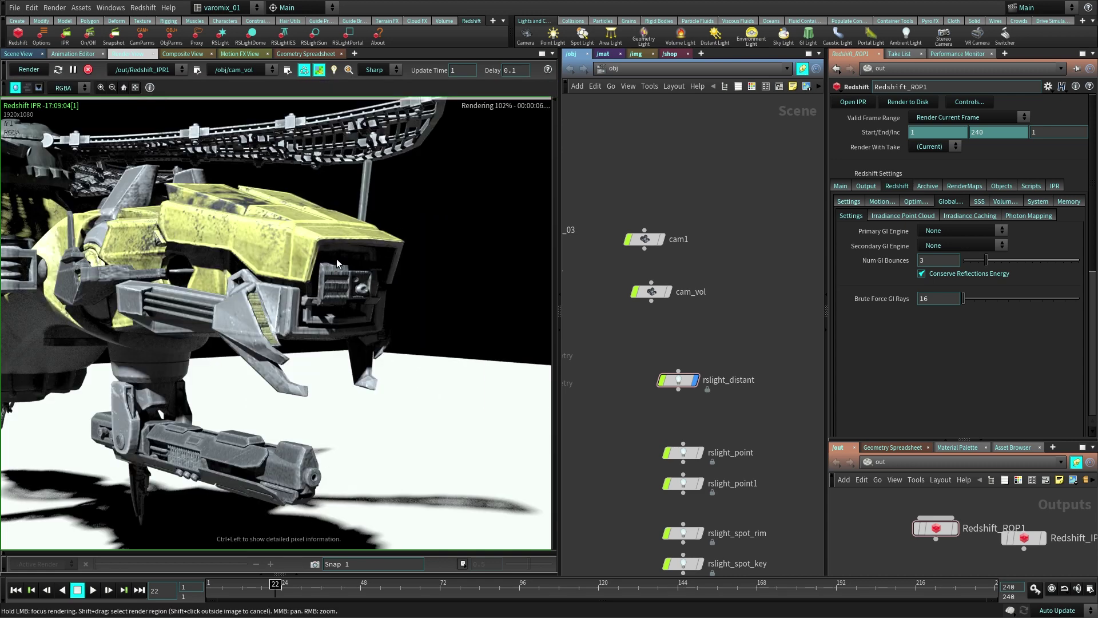
pyautogui.moveTo(303, 280); pyautogui.dragTo(402, 268, button='middle')
# - Set Redshift_ROP1's primary GI engine to Brute force, secondary GI engine to Irradiance point cloud, and Brute Force GI Rays to 64
pyautogui.click(941, 535)
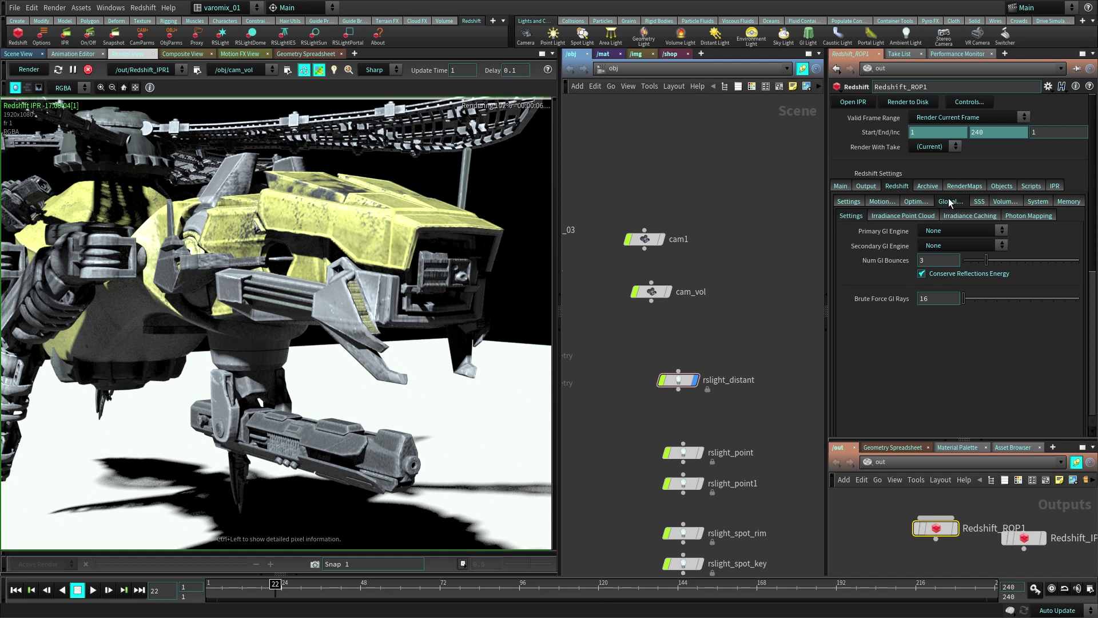
pyautogui.click(1001, 231)
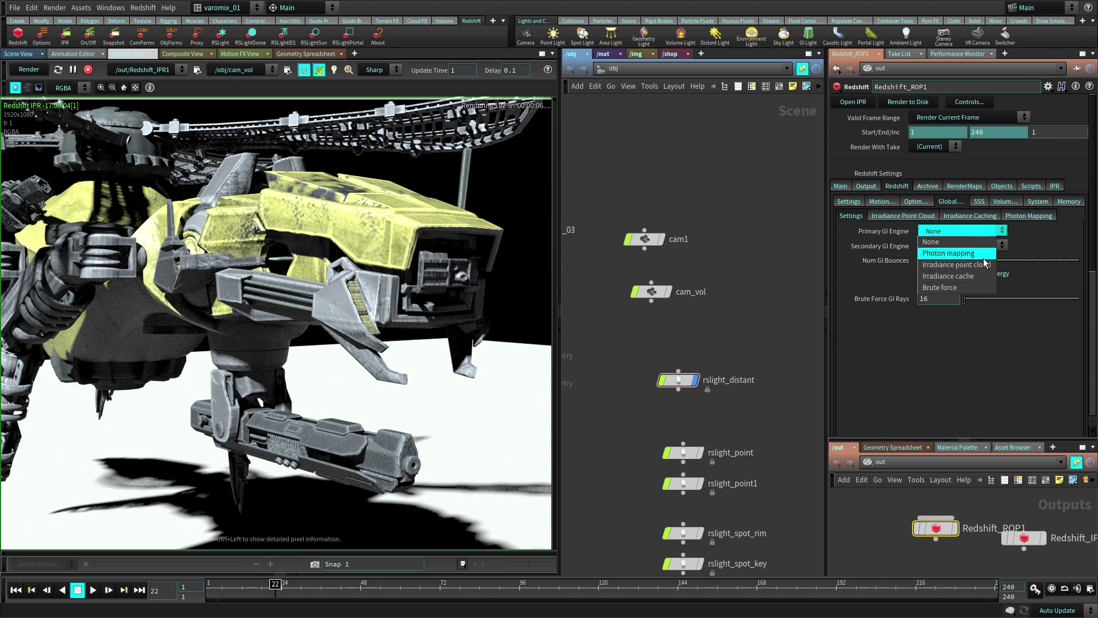
pyautogui.click(987, 289)
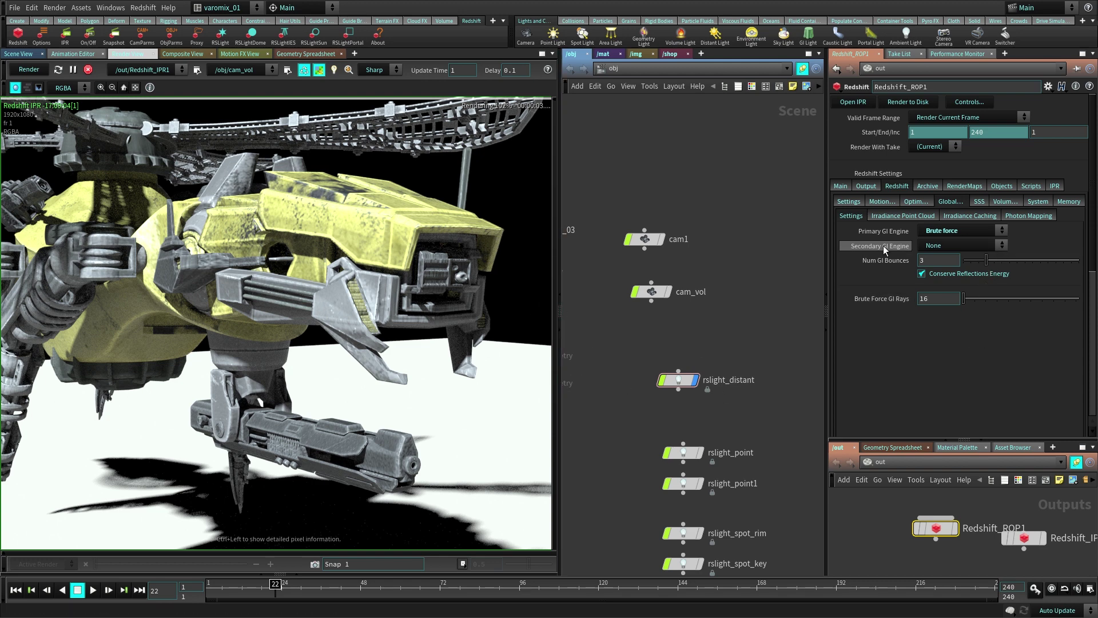
pyautogui.click(1002, 245)
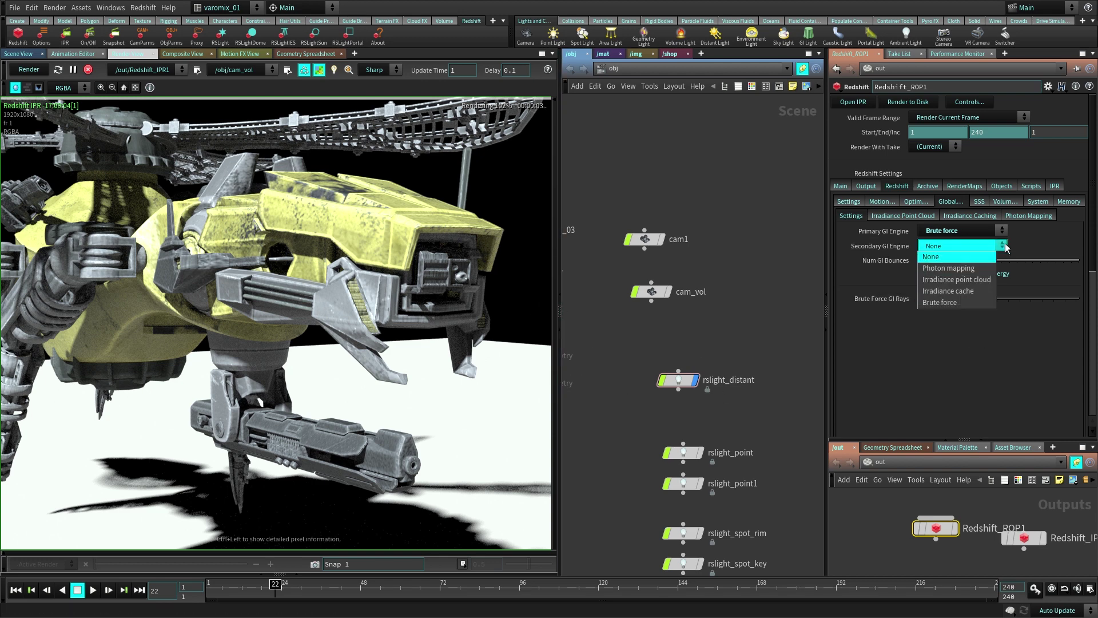
pyautogui.click(989, 283)
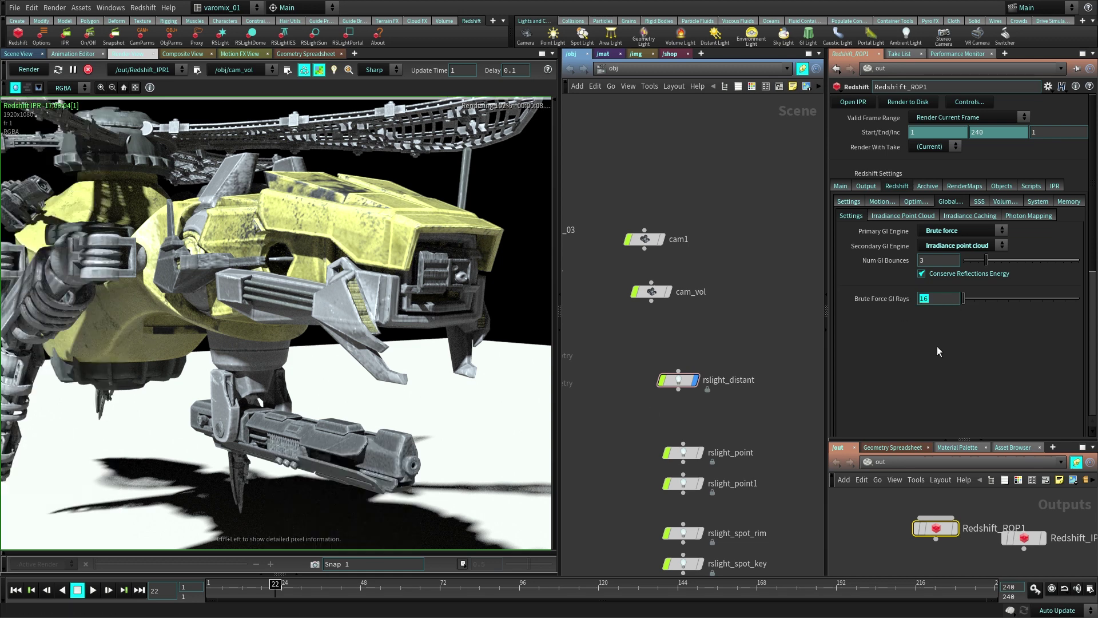
pyautogui.write('64')
pyautogui.press('Return')
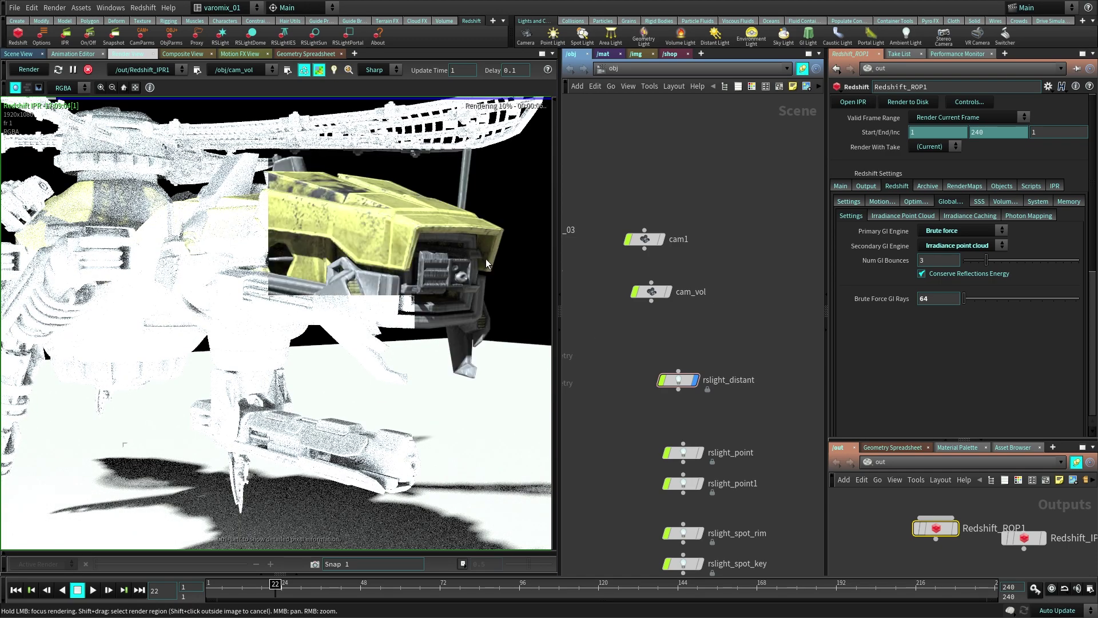
# - Review the irradiance point cloud, irradiance caching and photon mapping settings of Redshift_ROP1
pyautogui.click(909, 215)
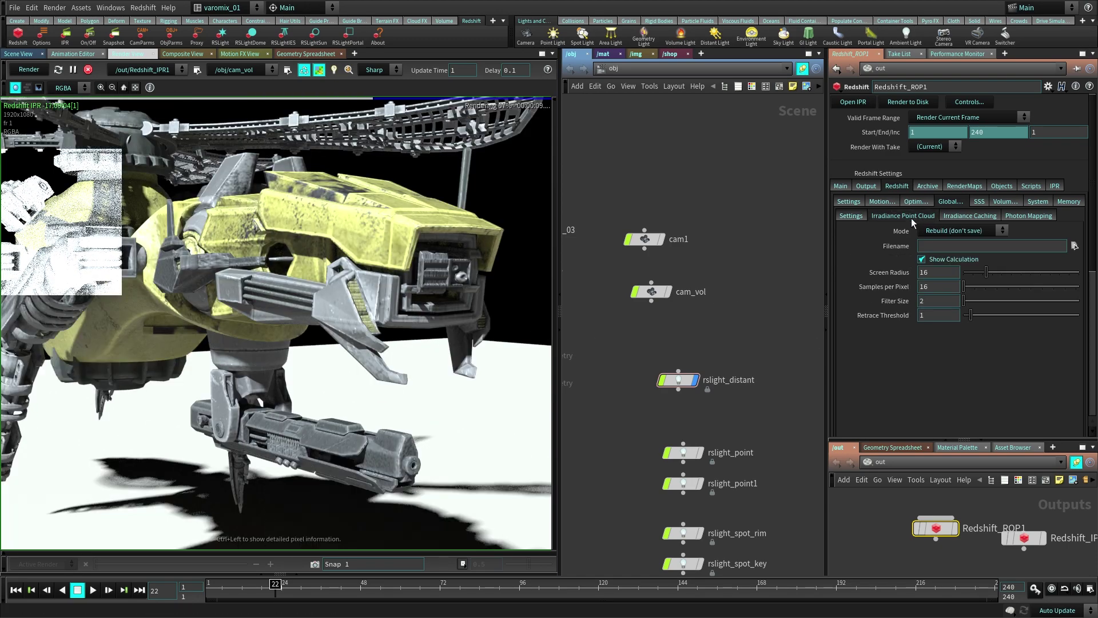
pyautogui.click(952, 216)
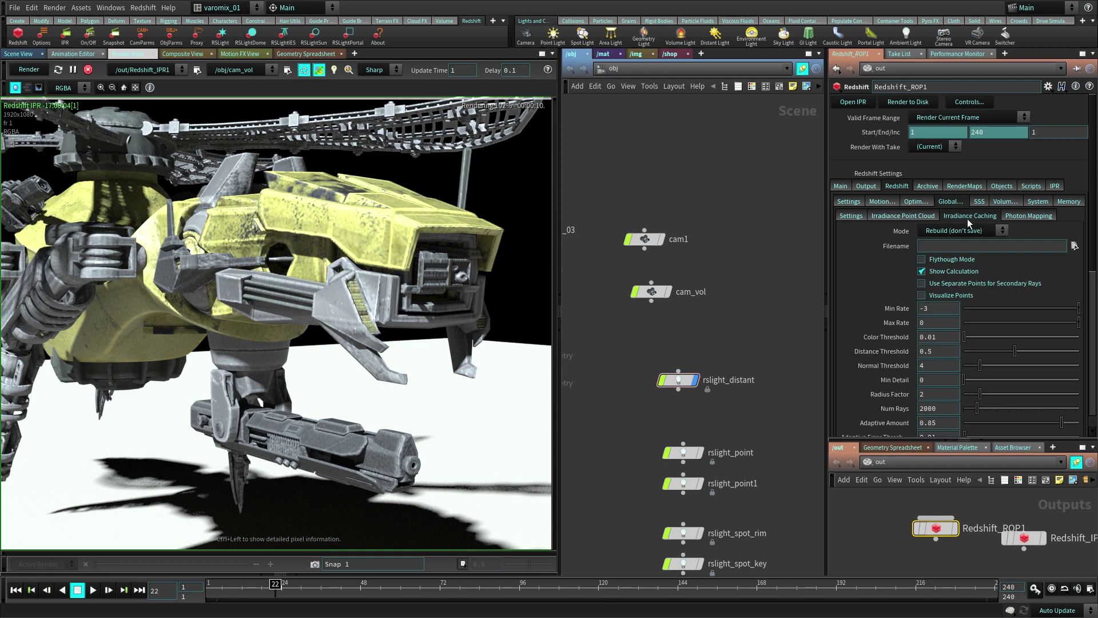
pyautogui.click(1029, 216)
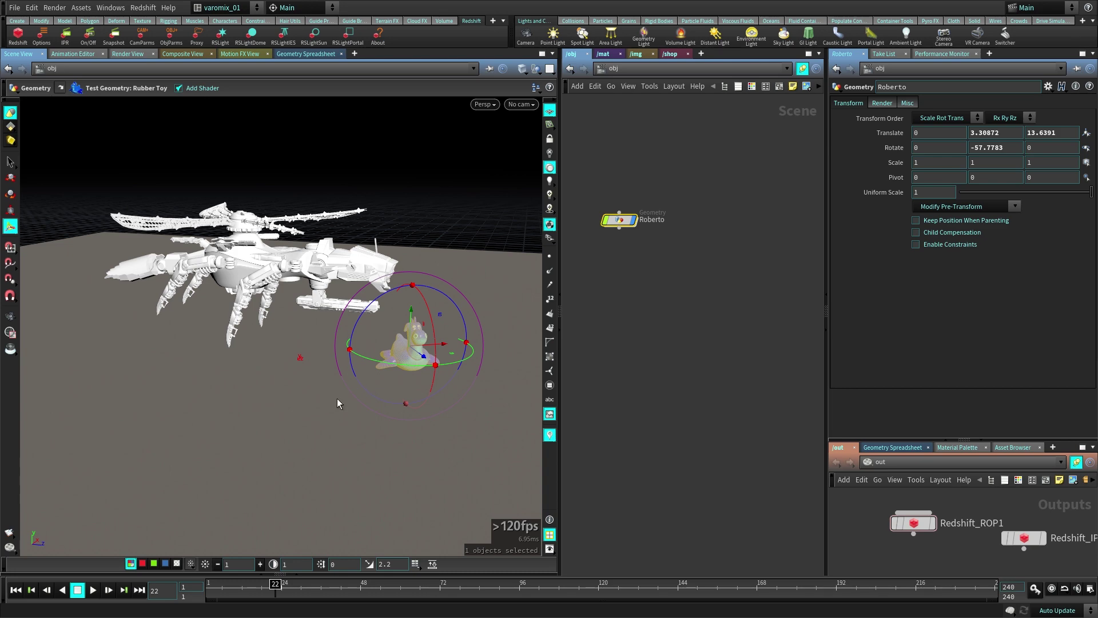
# - Undo the last transform change on the rubber toy
pyautogui.moveTo(338, 399)
pyautogui.mouseDown()
pyautogui.moveTo(475, 410)
pyautogui.moveTo(334, 413)
pyautogui.mouseUp()
pyautogui.hotkey('ctrl', 'z')
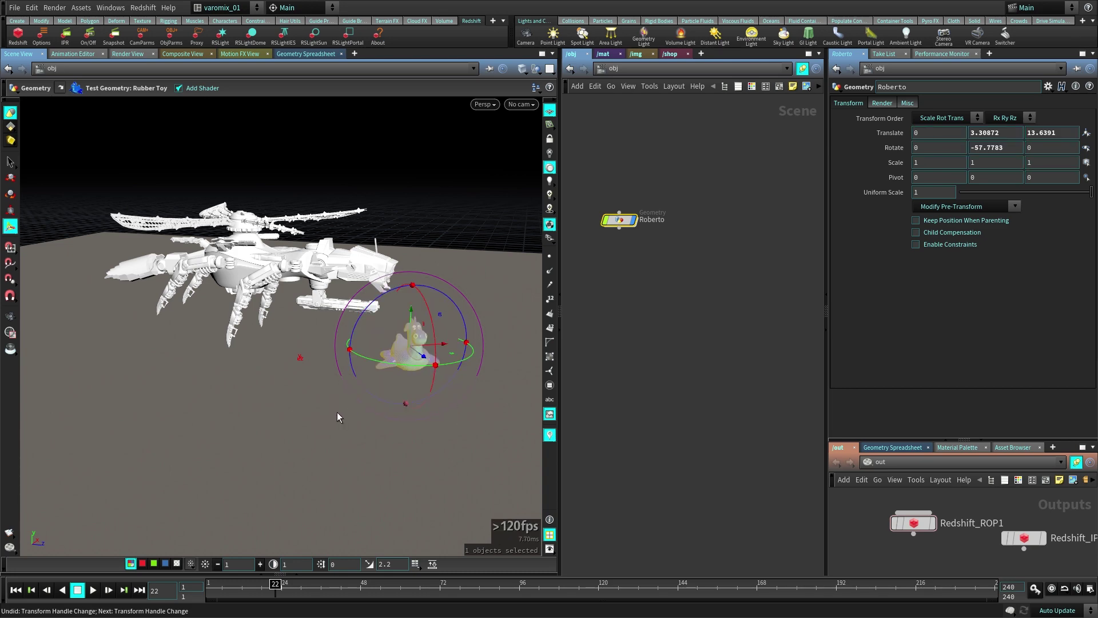
pyautogui.scroll(5, 314, 417)
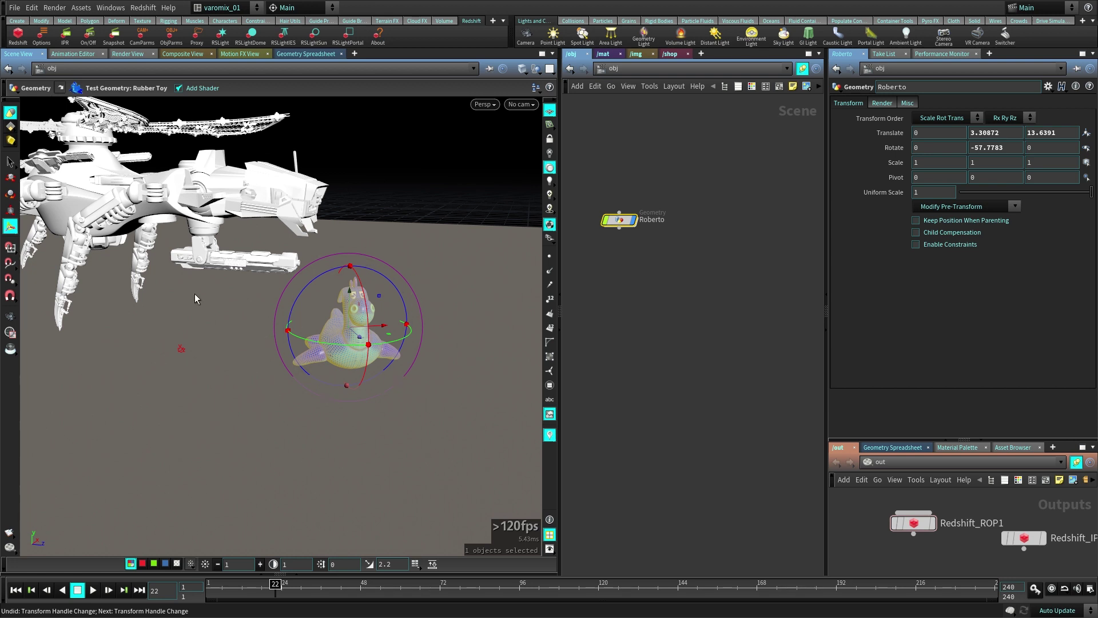
# - Add a Redshift light at the scene origin and lay out the nodes in the object network
pyautogui.click(223, 39)
pyautogui.press('Return')
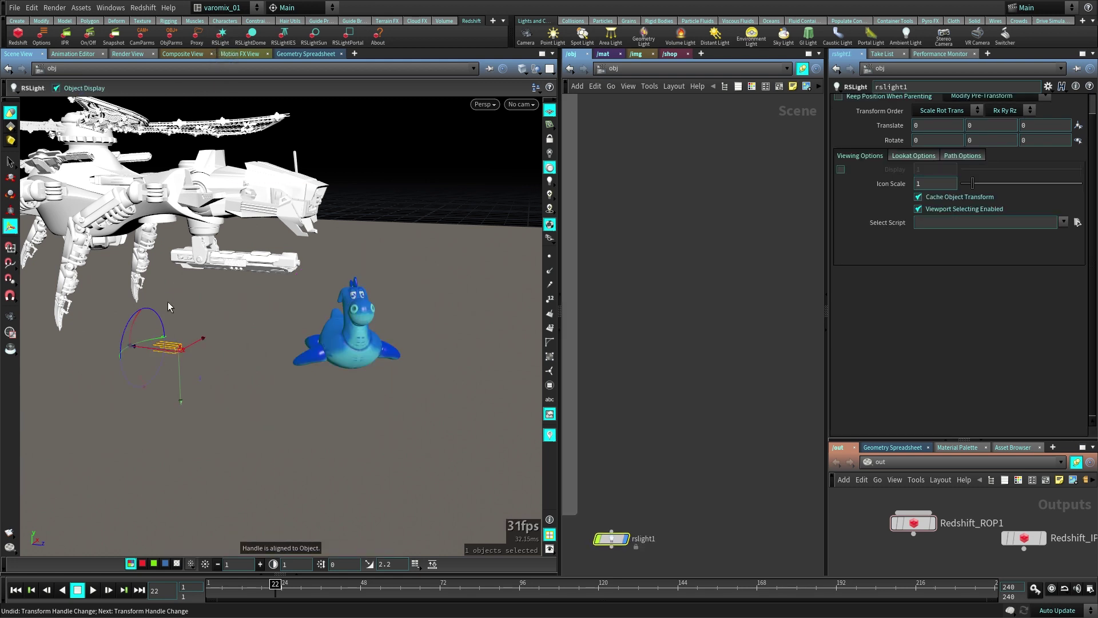
pyautogui.moveTo(663, 430); pyautogui.dragTo(726, 229, button='middle')
pyautogui.press('l')
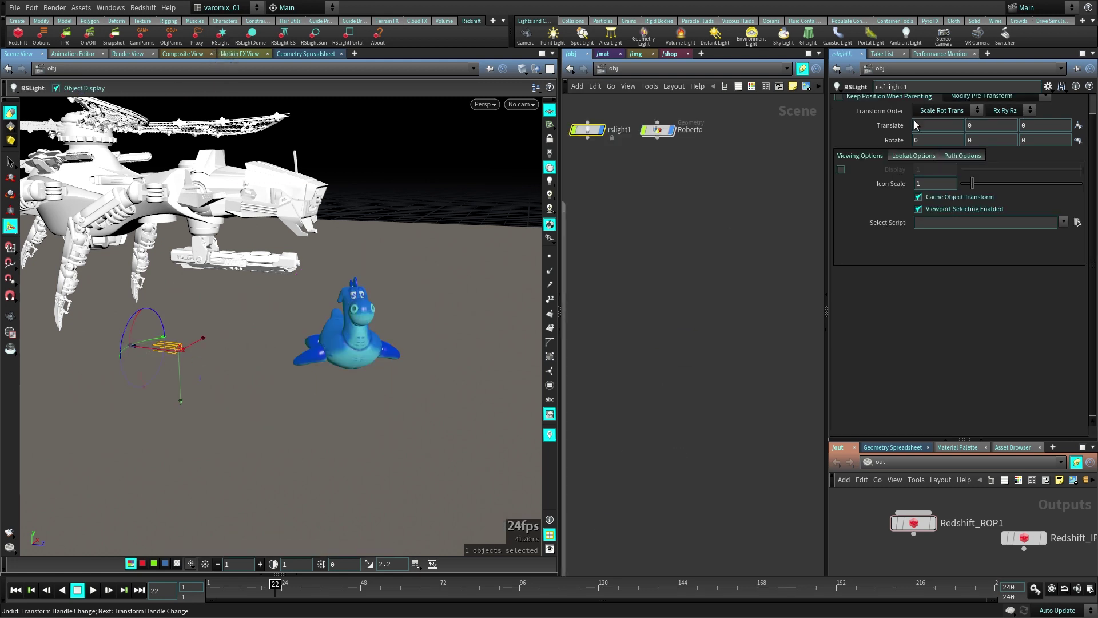
# - Make rslight1 an area light with the Mesh shape and assign the rubber toy as its mesh object
pyautogui.scroll(1, 914, 125)
pyautogui.click(879, 103)
pyautogui.click(943, 153)
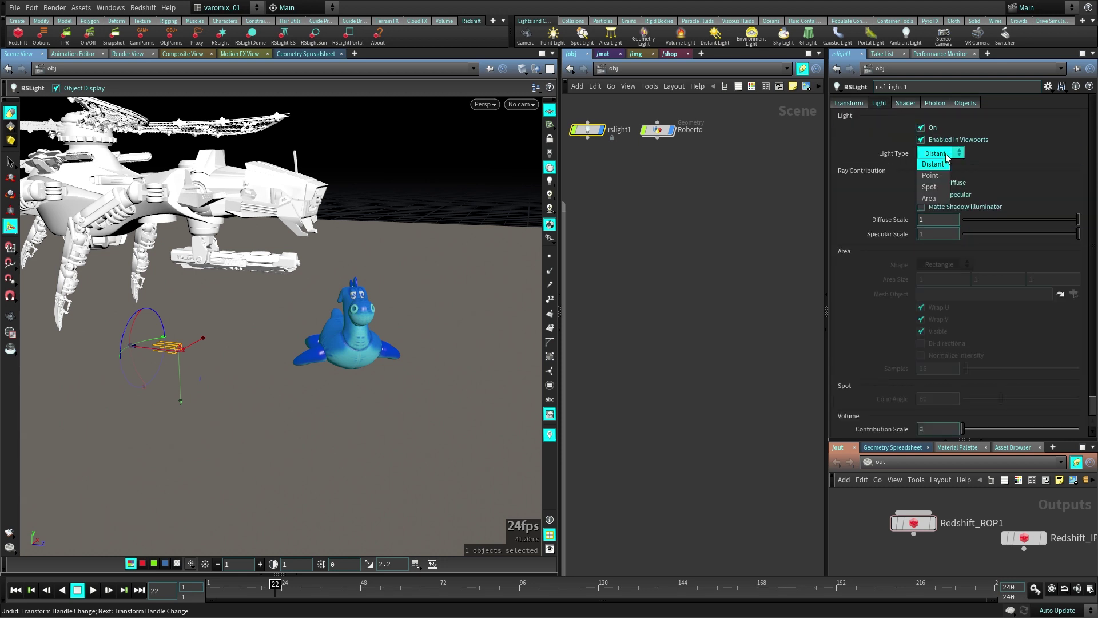
pyautogui.click(930, 198)
pyautogui.click(949, 265)
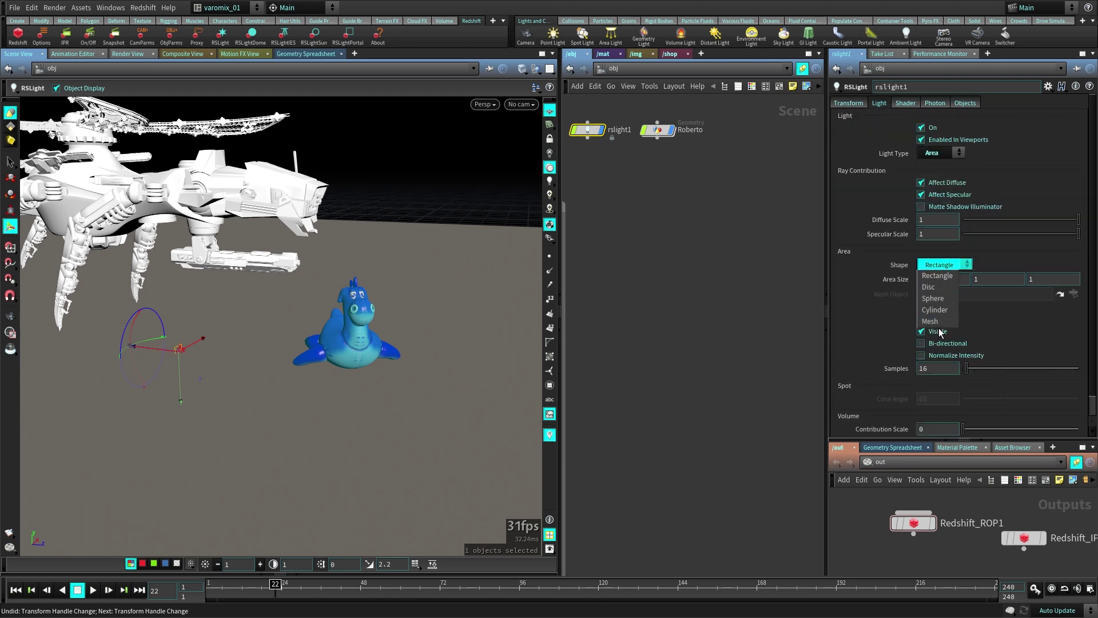
pyautogui.click(932, 321)
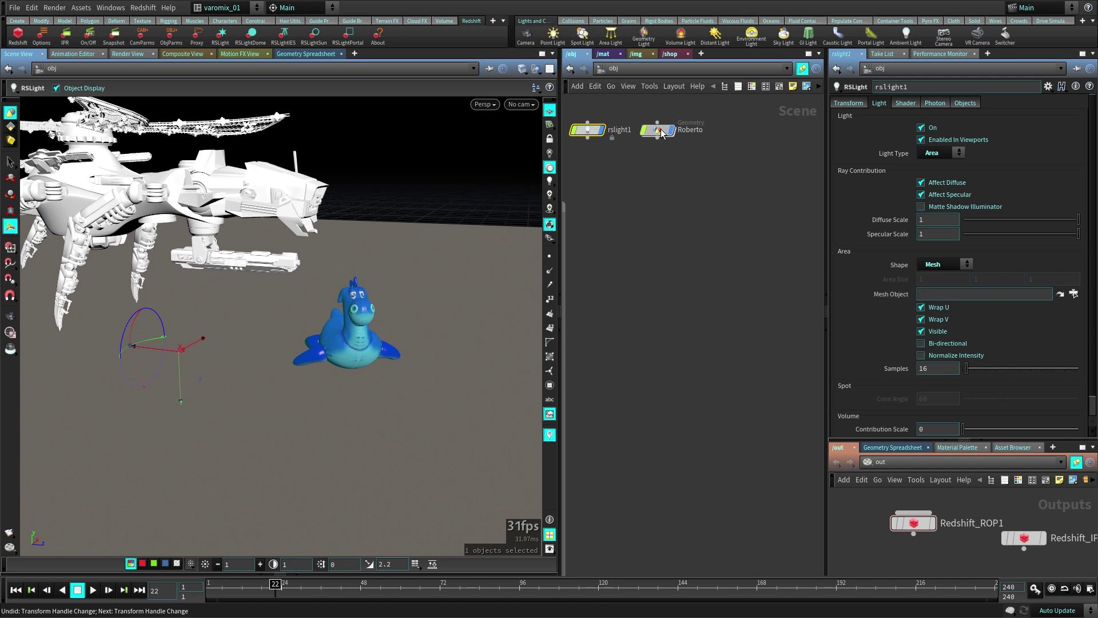
pyautogui.moveTo(662, 132); pyautogui.dragTo(971, 294)
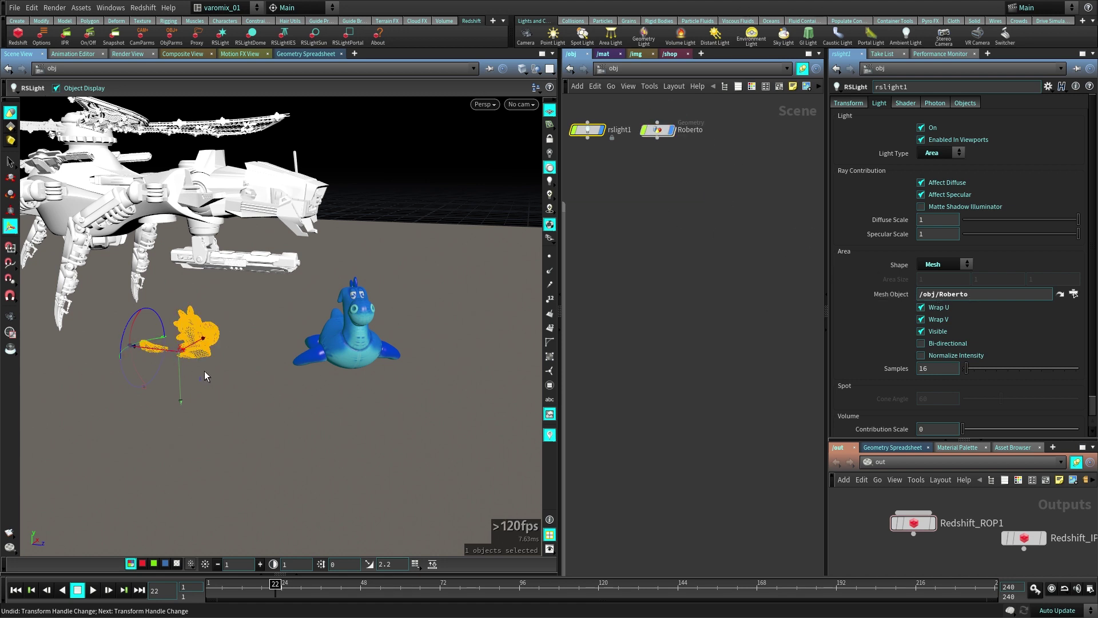
# - Raise the toy-shaped mesh light above the floor and set its area samples to 77
pyautogui.moveTo(182, 403); pyautogui.dragTo(181, 369)
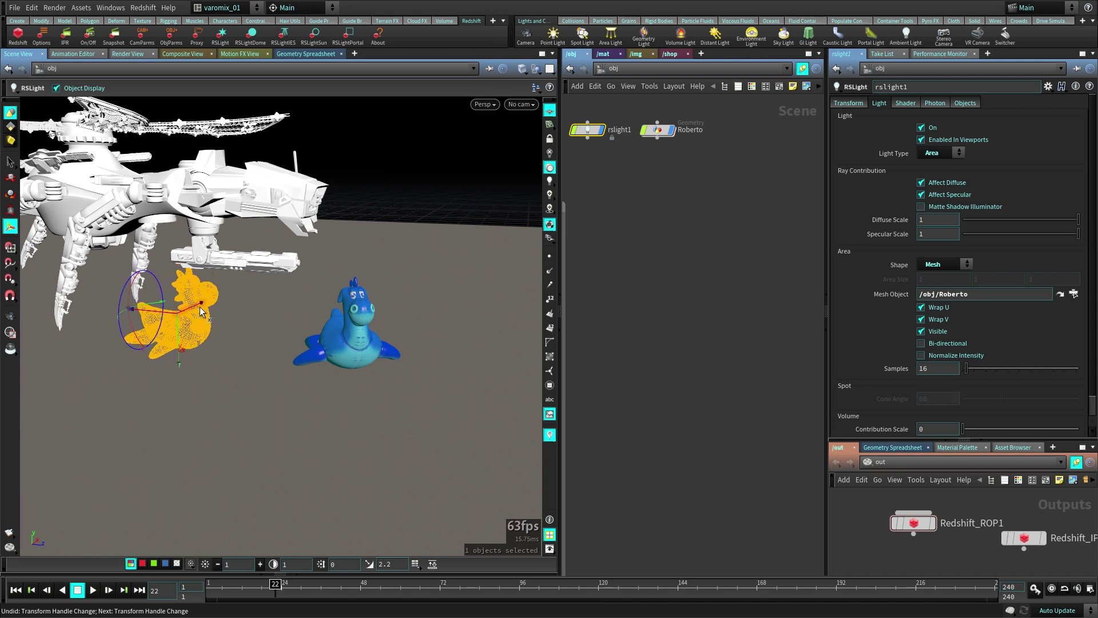
pyautogui.click(128, 54)
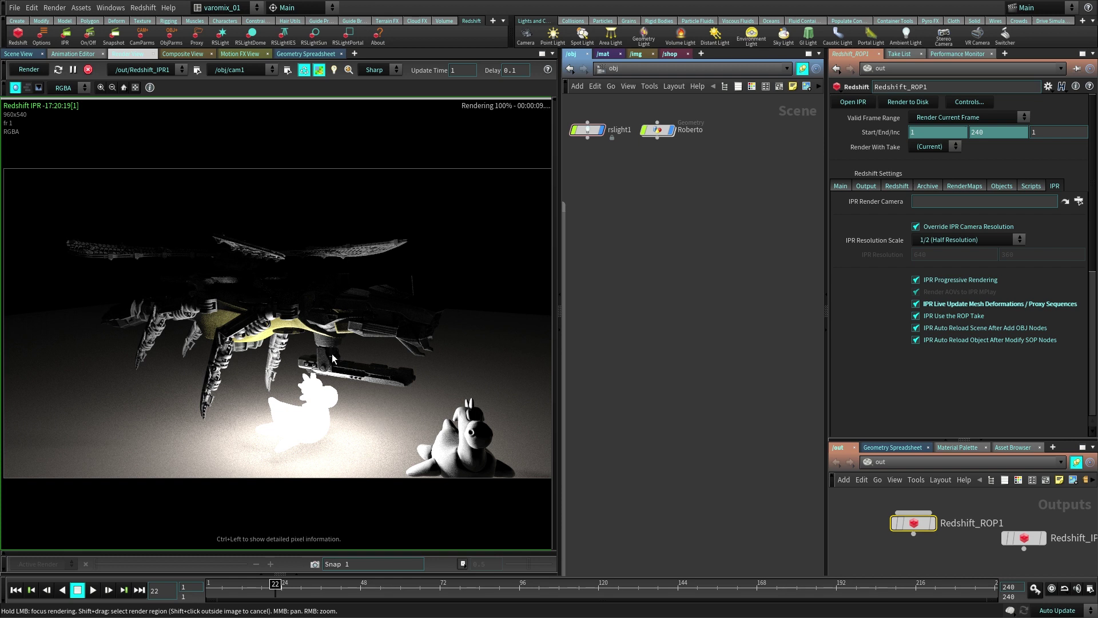
pyautogui.click(588, 131)
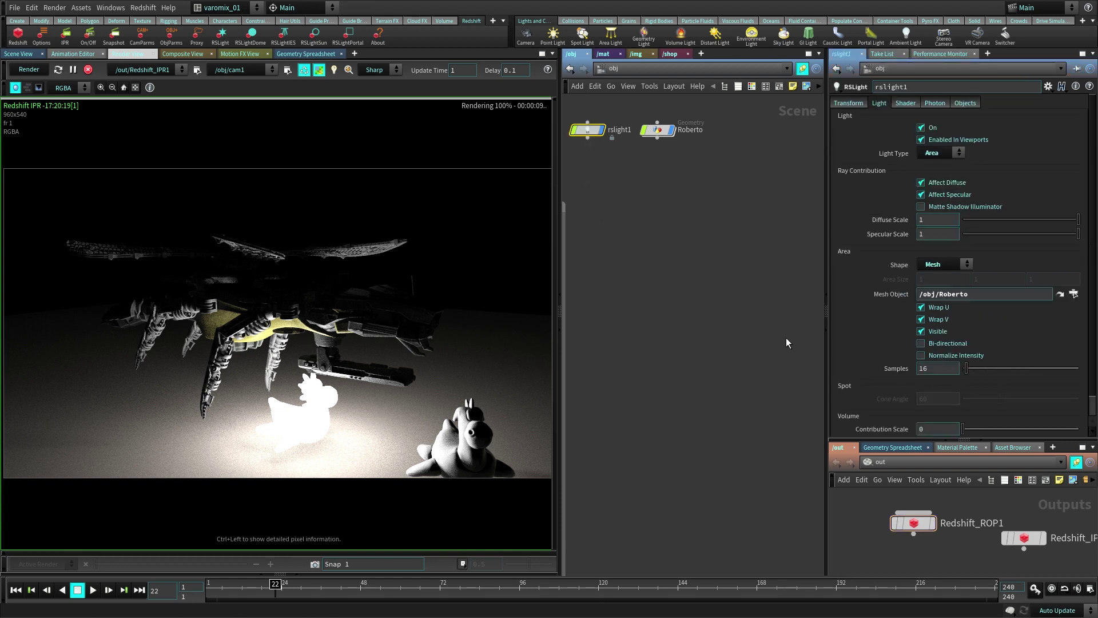
pyautogui.scroll(-1, 883, 304)
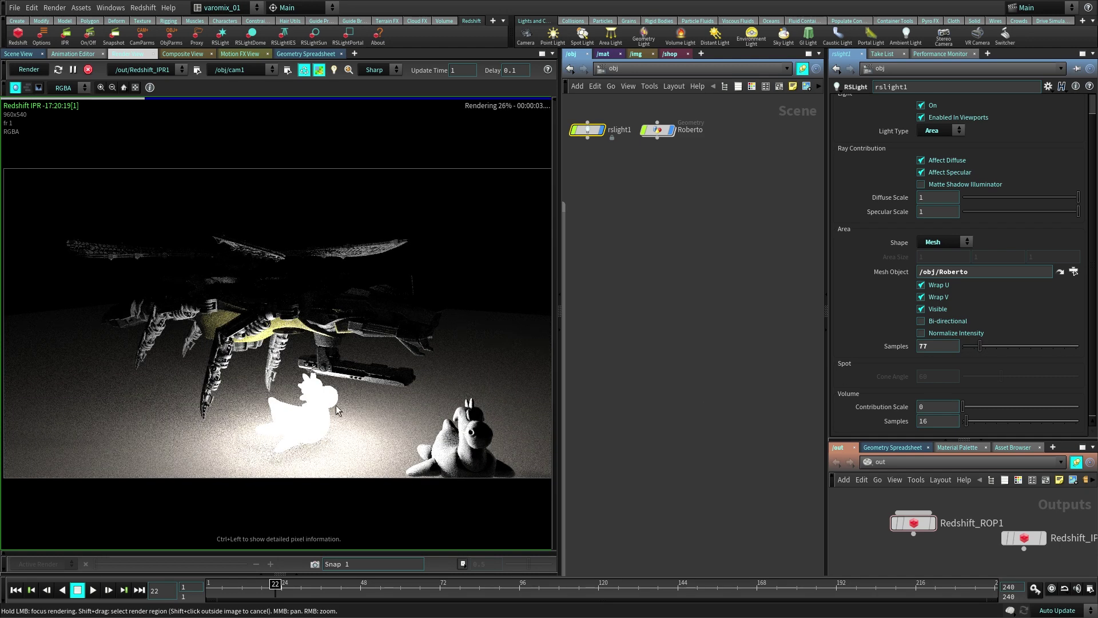
# - Change the shader color of rslight1 from white to a darker cyan swatch
pyautogui.scroll(2, 839, 178)
pyautogui.click(906, 103)
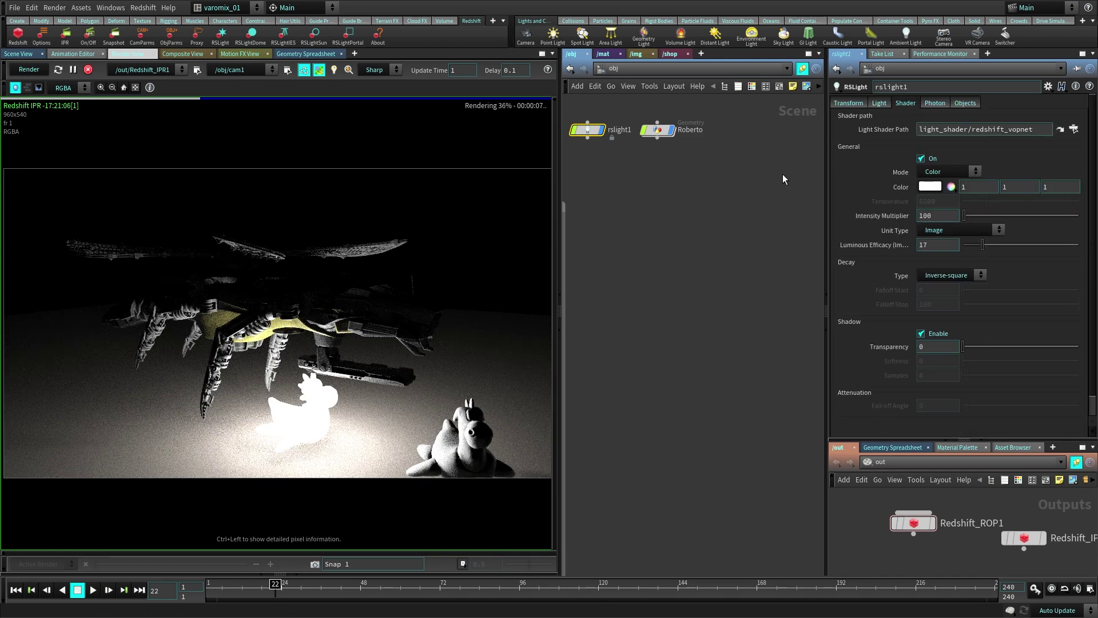
pyautogui.click(934, 185)
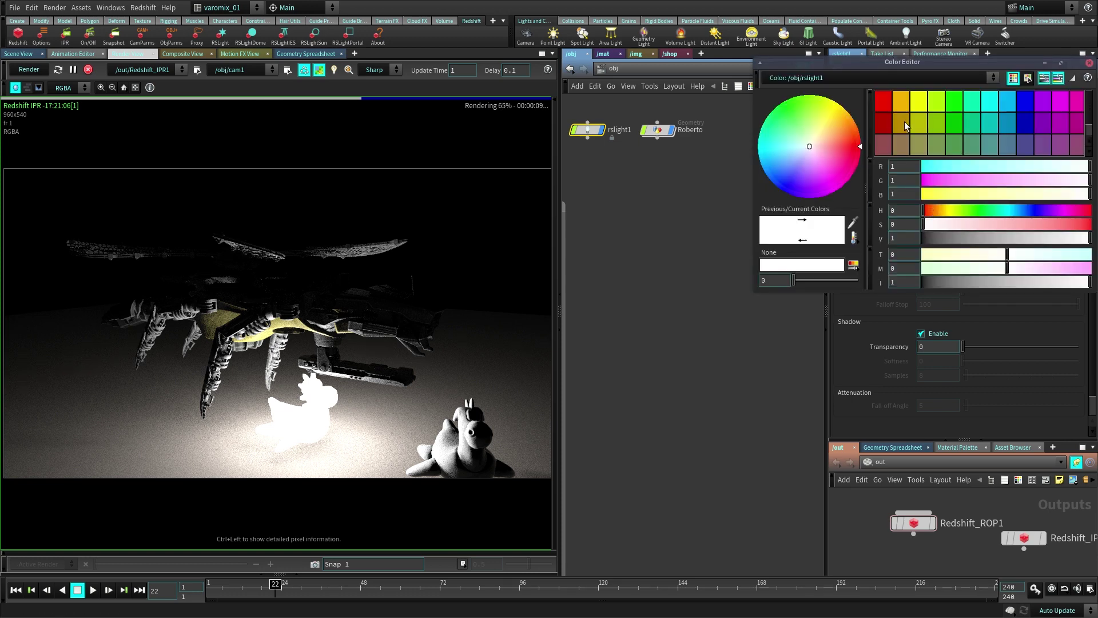
pyautogui.click(991, 110)
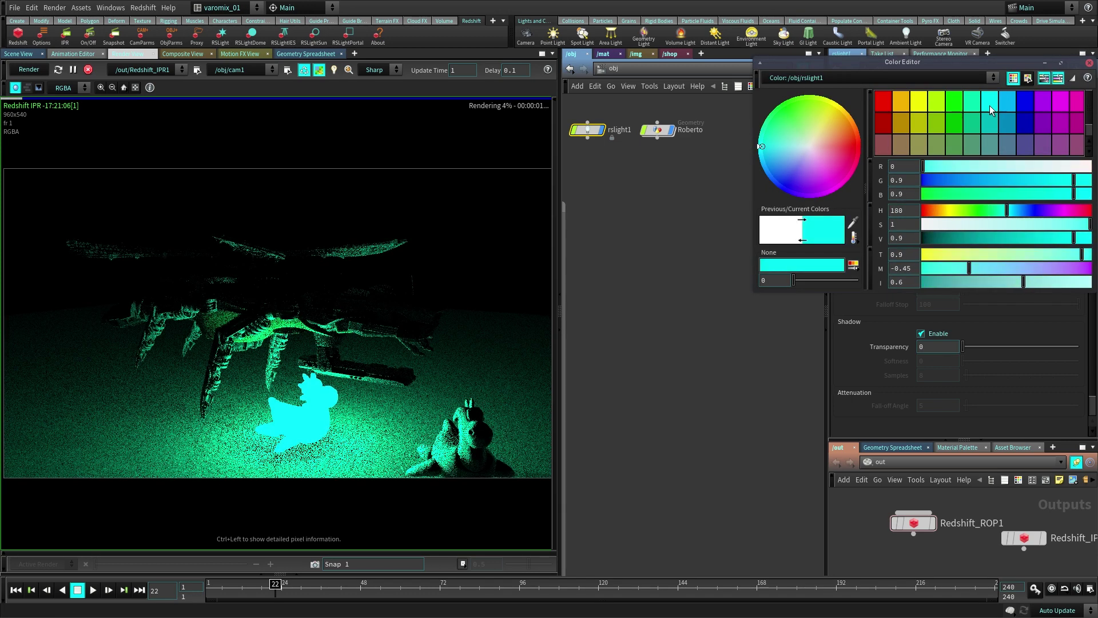
pyautogui.click(991, 122)
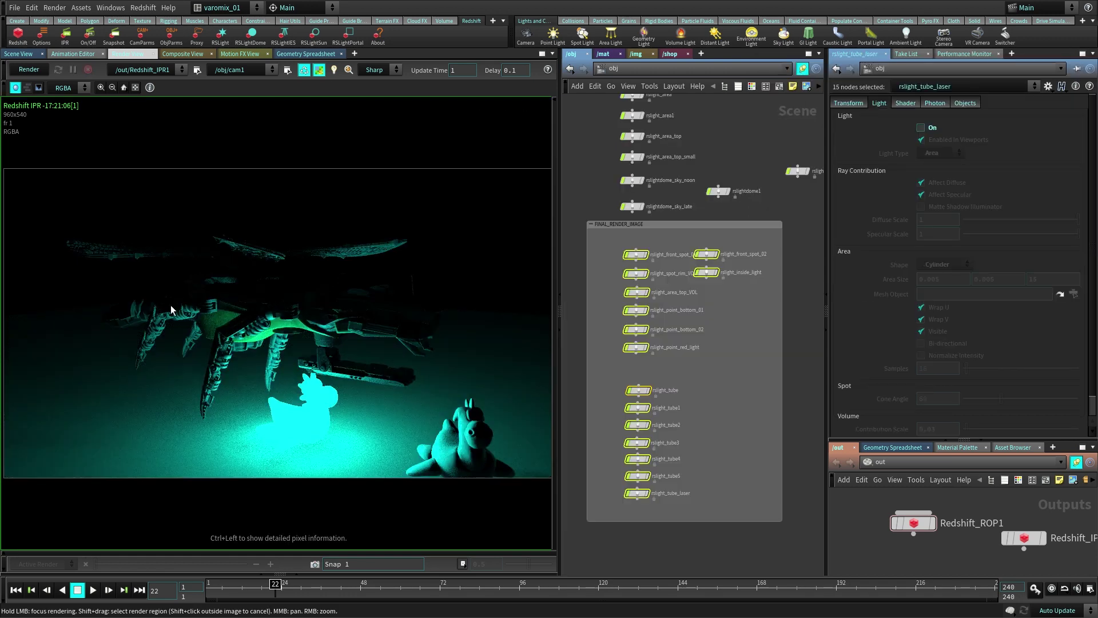
# - Turn on all the selected lights in the FINAL_RENDER_IMAGE network box
pyautogui.click(716, 254)
pyautogui.click(933, 129)
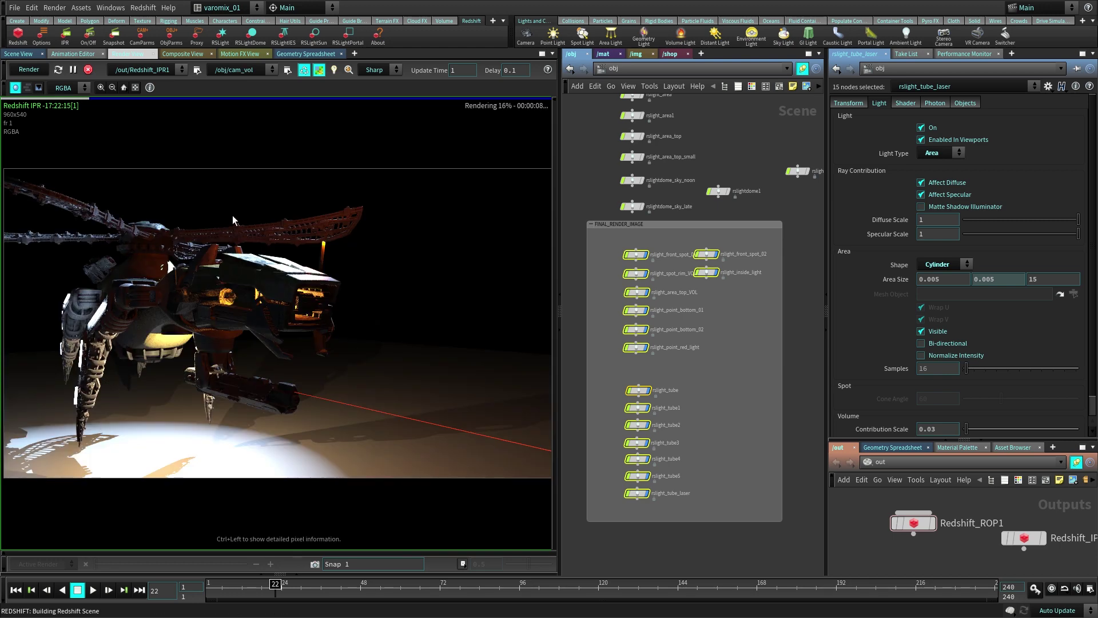
# - Examine how the final lights are placed around the robot in the viewport, and select rslight_spot_rim_VOL
pyautogui.click(26, 54)
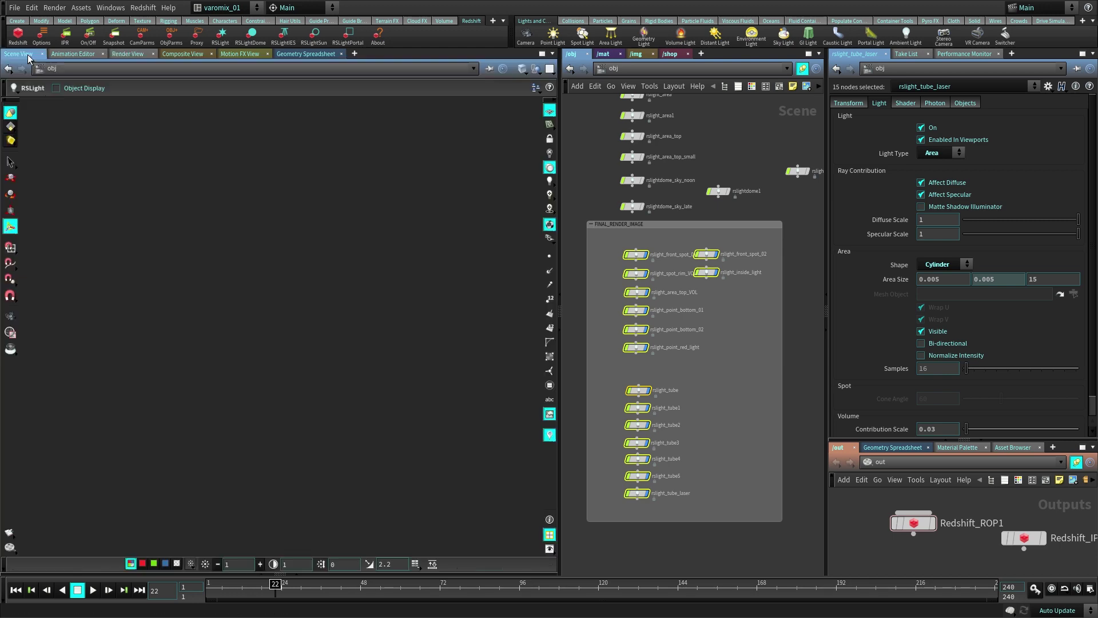
pyautogui.moveTo(269, 327); pyautogui.dragTo(364, 366)
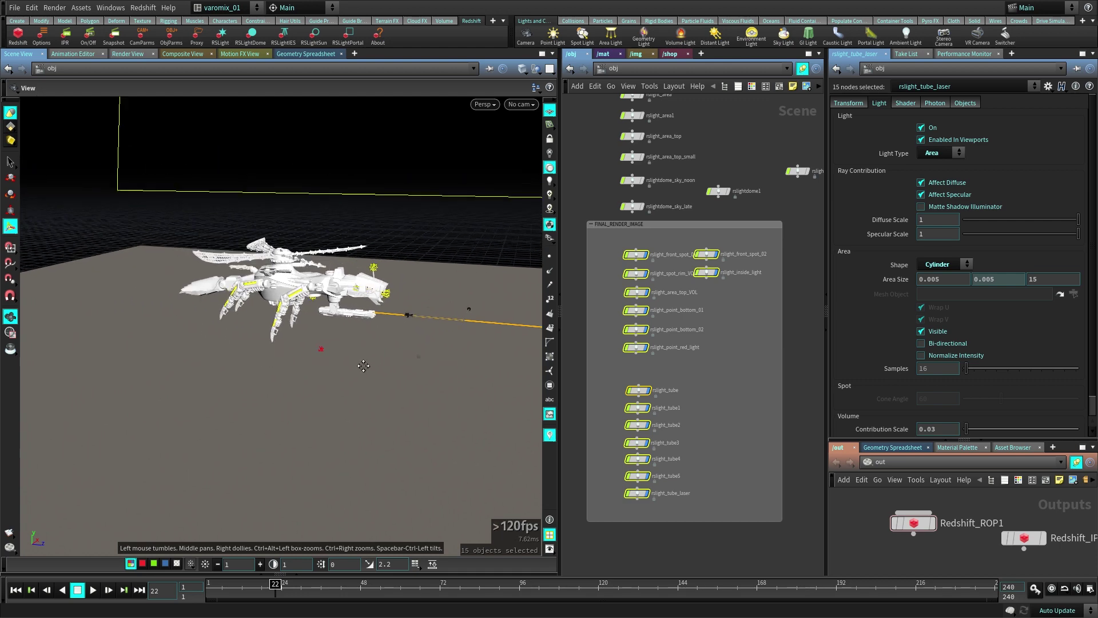
pyautogui.moveTo(364, 366); pyautogui.dragTo(233, 368, button='right')
pyautogui.moveTo(233, 368); pyautogui.dragTo(318, 200)
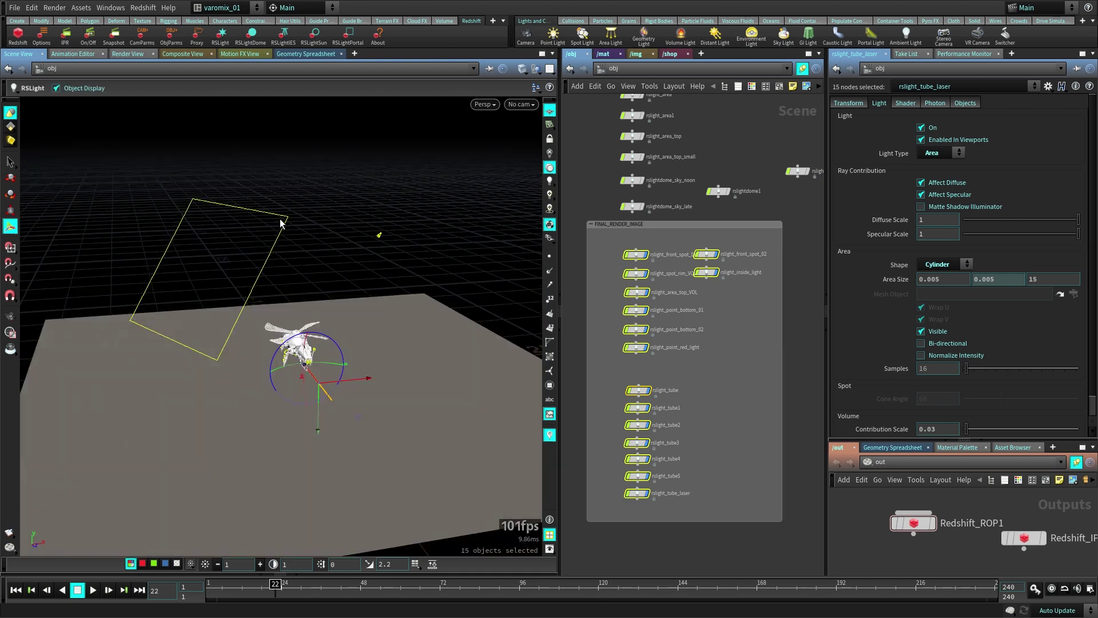
pyautogui.moveTo(306, 252); pyautogui.dragTo(455, 273)
pyautogui.click(440, 161)
pyautogui.moveTo(455, 272); pyautogui.dragTo(498, 276, button='right')
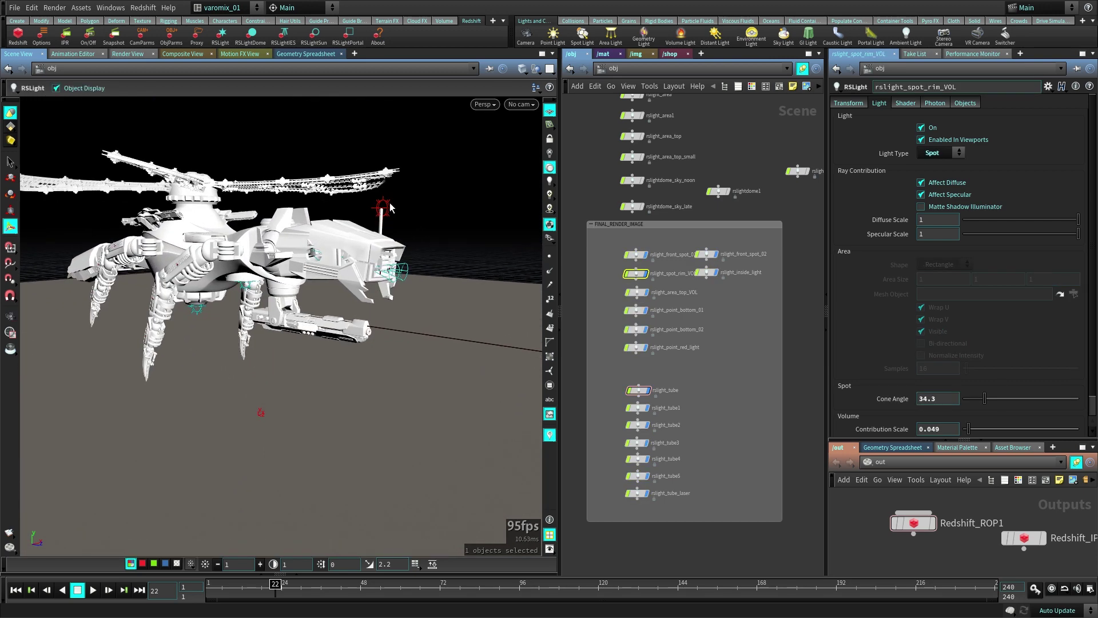
# - Inspect the placement of rslight_front_spot_01 and rslight_front_spot_02 around the robot's head, selecting each light in the viewport
pyautogui.click(389, 205)
pyautogui.moveTo(416, 288)
pyautogui.mouseDown()
pyautogui.moveTo(393, 326)
pyautogui.moveTo(354, 320)
pyautogui.moveTo(402, 284)
pyautogui.mouseUp()
pyautogui.click(331, 226)
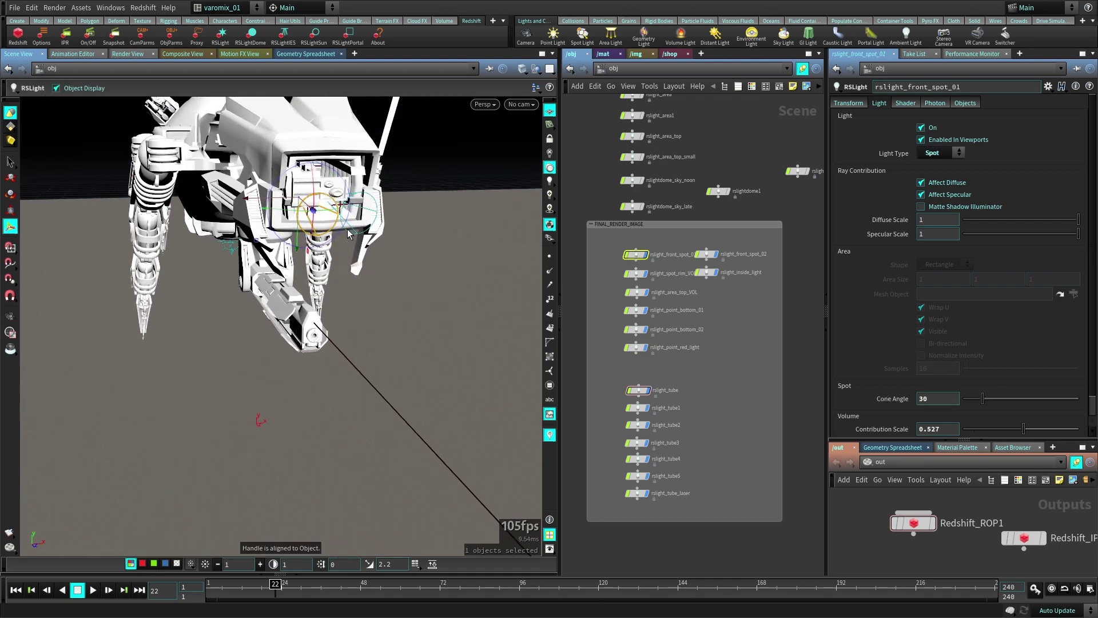
pyautogui.click(348, 233)
pyautogui.moveTo(257, 292); pyautogui.dragTo(229, 282)
pyautogui.moveTo(147, 282); pyautogui.dragTo(258, 350)
# - Show the render view and enable volume scattering in the Redshift settings of Redshift_ROP1
pyautogui.click(128, 54)
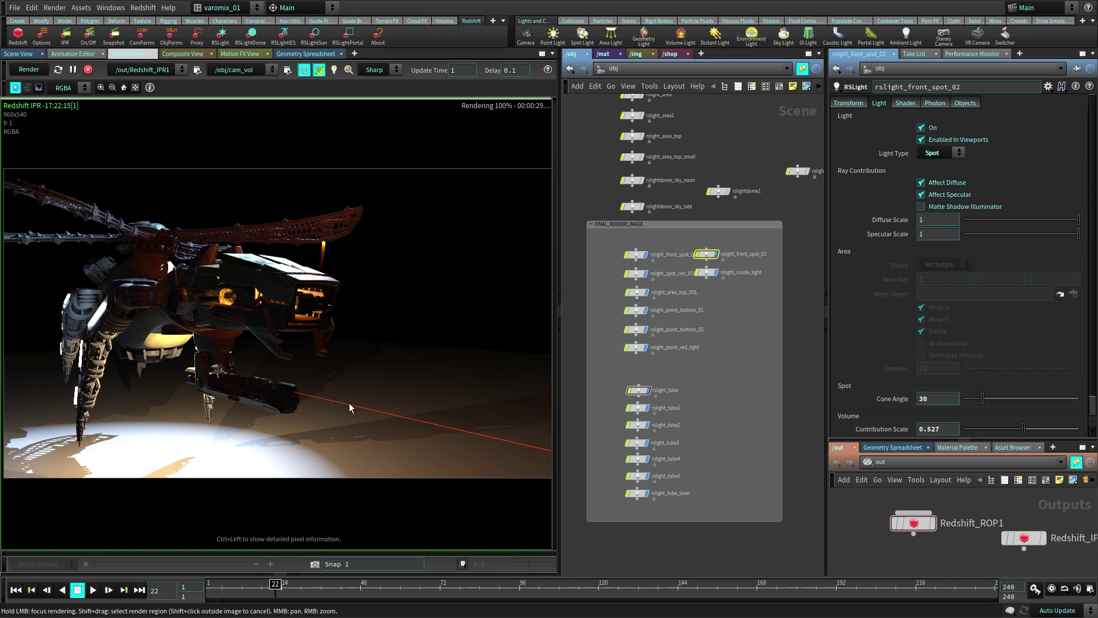
pyautogui.moveTo(914, 522); pyautogui.dragTo(895, 523)
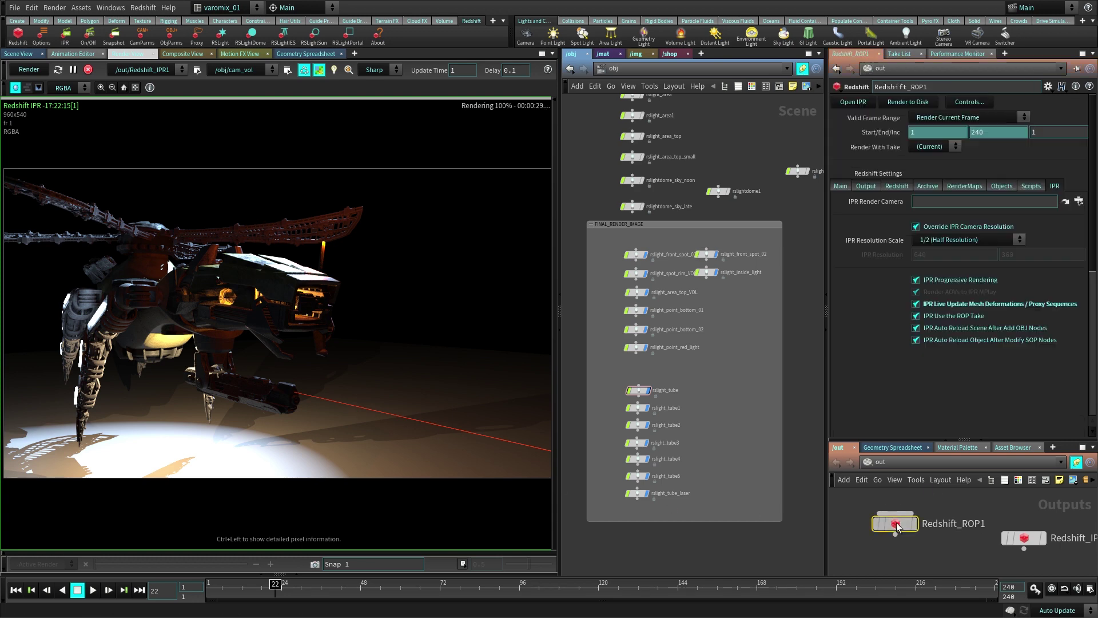
pyautogui.click(899, 188)
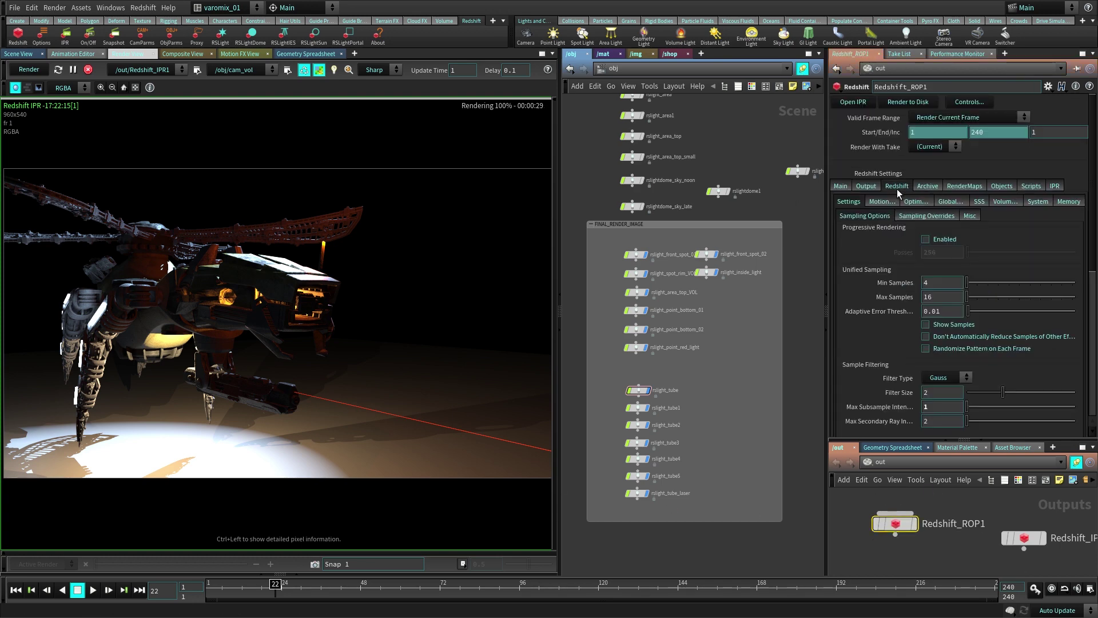
pyautogui.click(1005, 203)
pyautogui.click(936, 218)
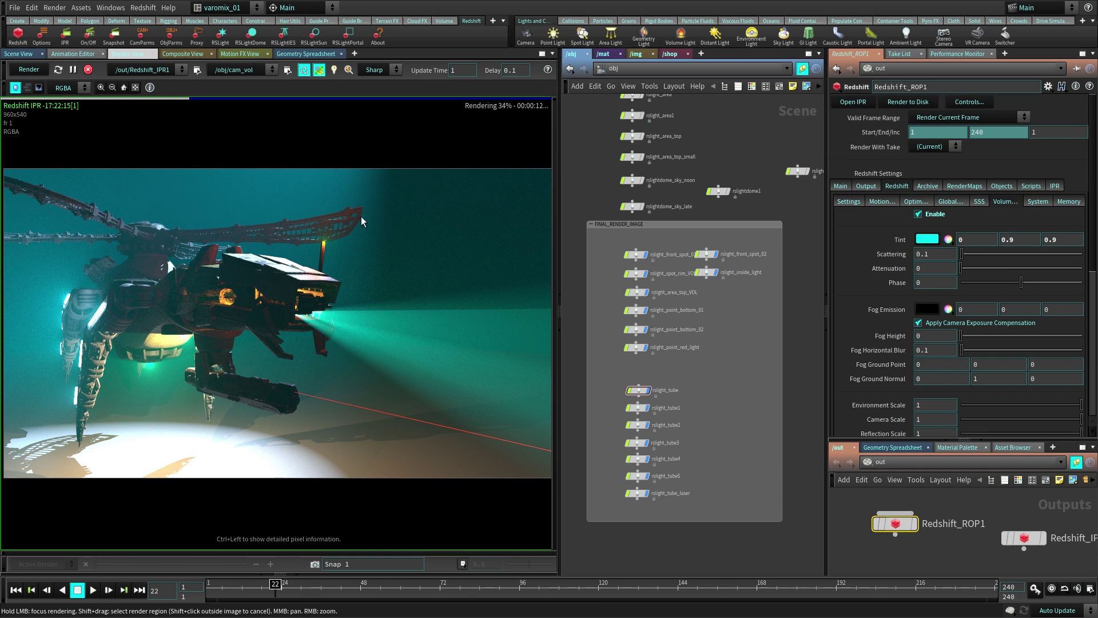
# - Try a much stronger volume contribution on rslight_tube, and set its contribution scale to 0.1
pyautogui.click(635, 254)
pyautogui.scroll(-1, 908, 346)
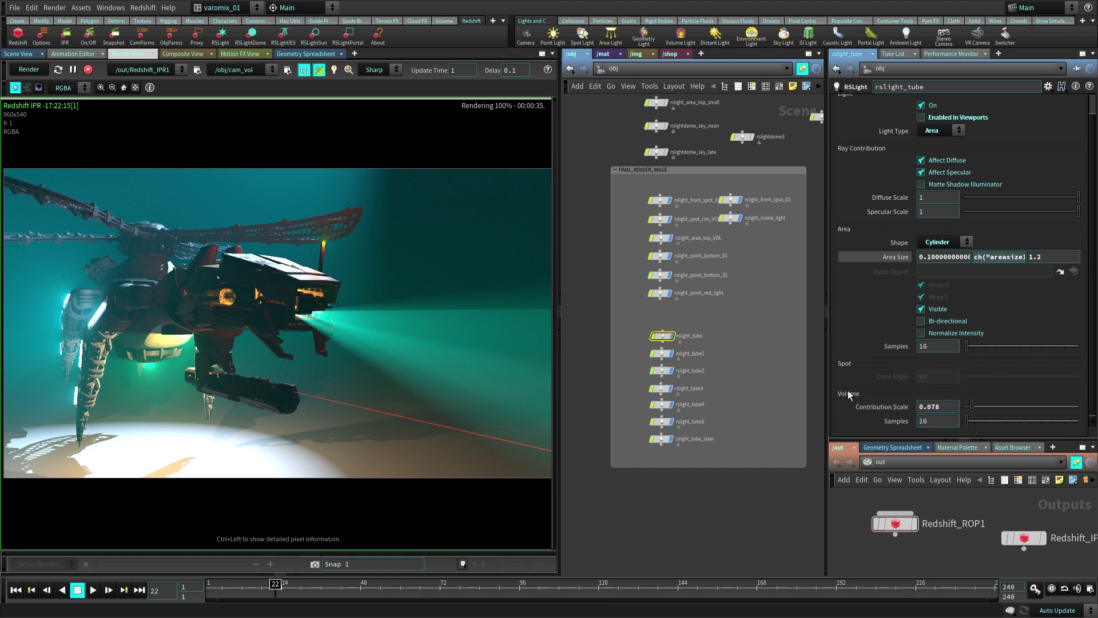
pyautogui.moveTo(975, 411); pyautogui.dragTo(1062, 411)
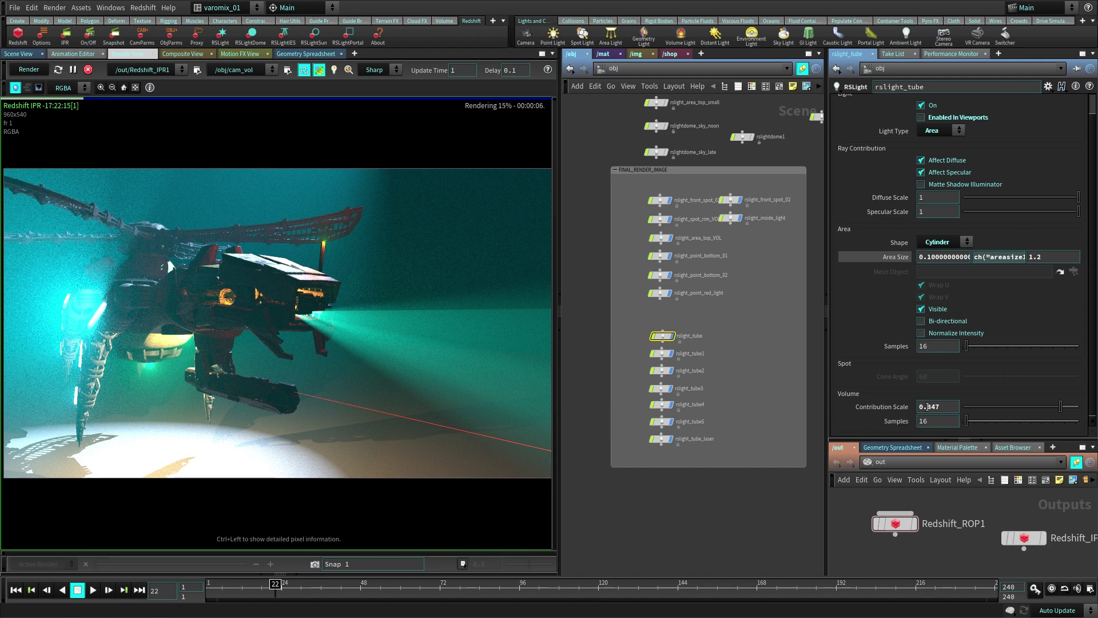
pyautogui.moveTo(941, 406); pyautogui.dragTo(929, 406)
pyautogui.write('1')
pyautogui.press('Return')
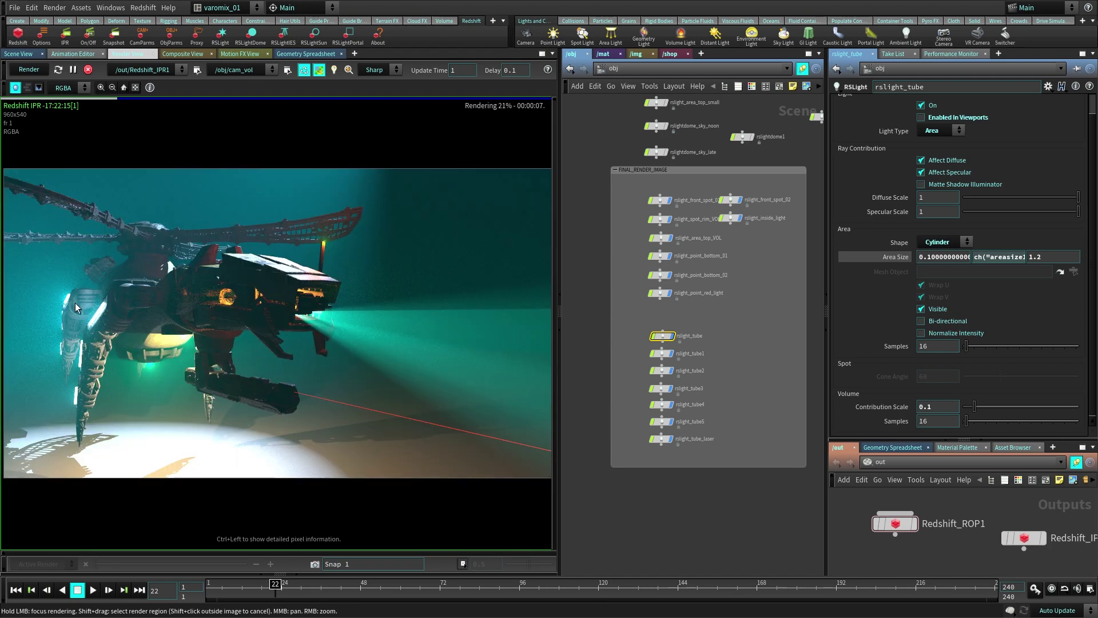